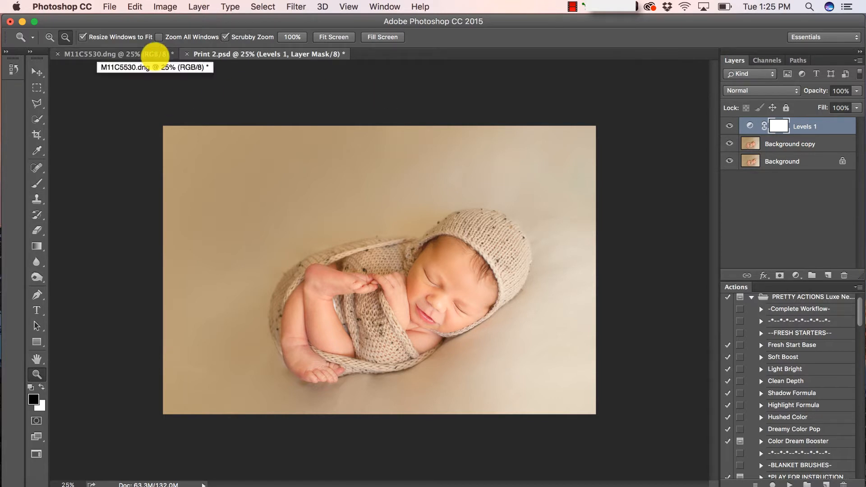
# Compare the unedited M11C5530.dng photo with the finished Print 2.psd, ending on M11C5530.dng
pyautogui.click(155, 53)
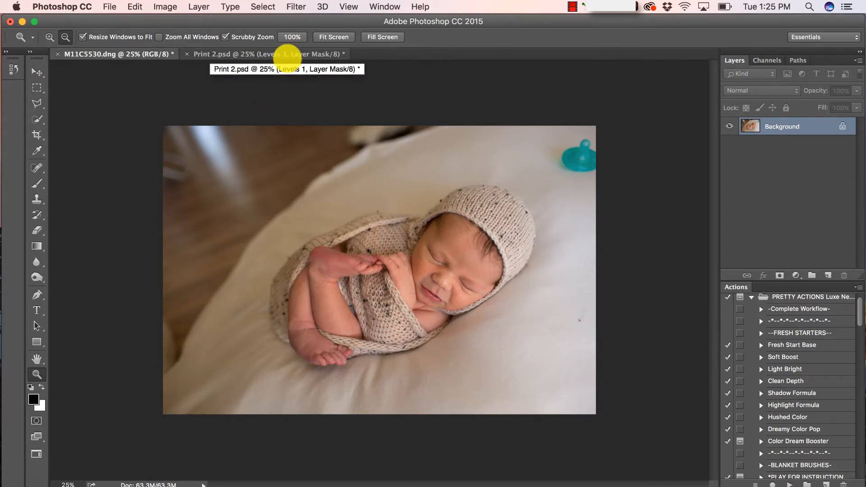
pyautogui.click(286, 58)
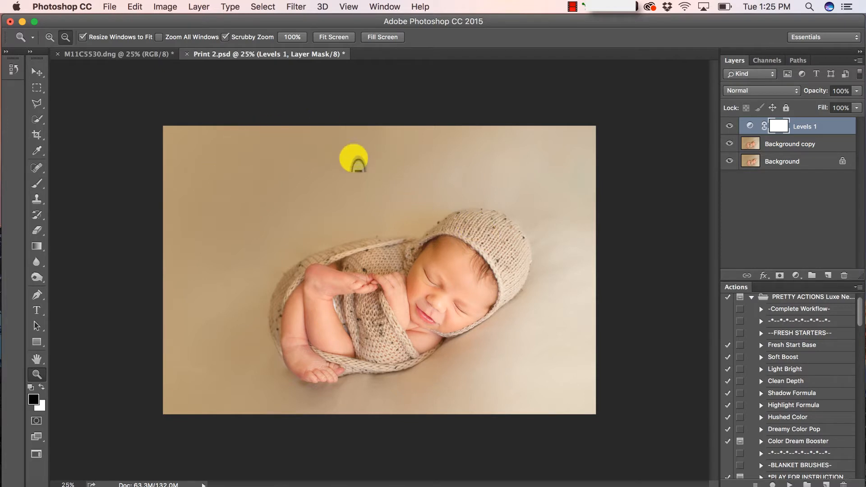
pyautogui.click(152, 53)
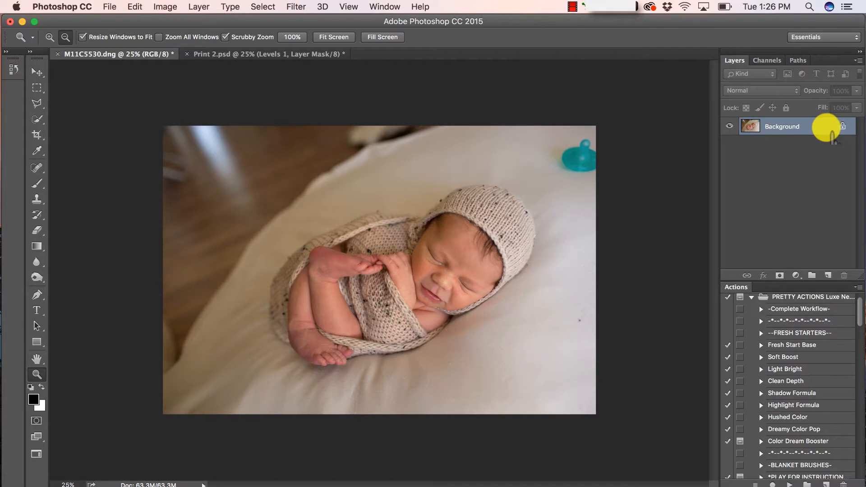
# Duplicate the Background layer to create a Background copy layer
pyautogui.moveTo(830, 135); pyautogui.dragTo(827, 272)
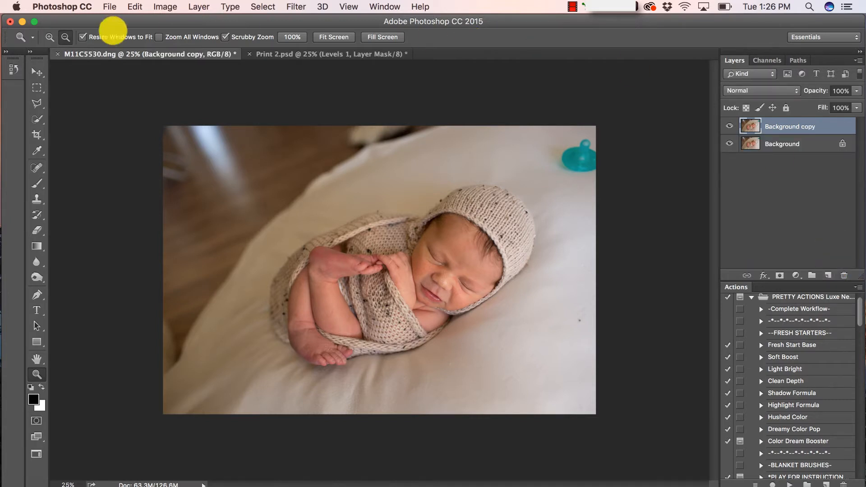
pyautogui.click(199, 7)
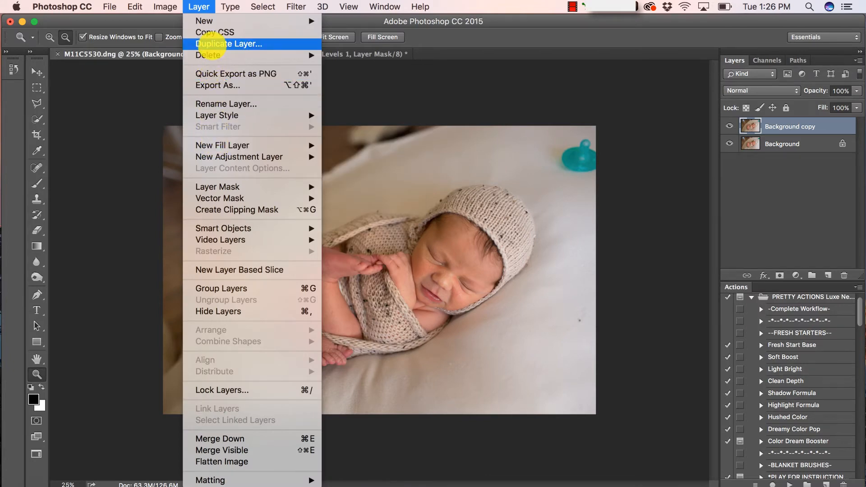
pyautogui.click(638, 97)
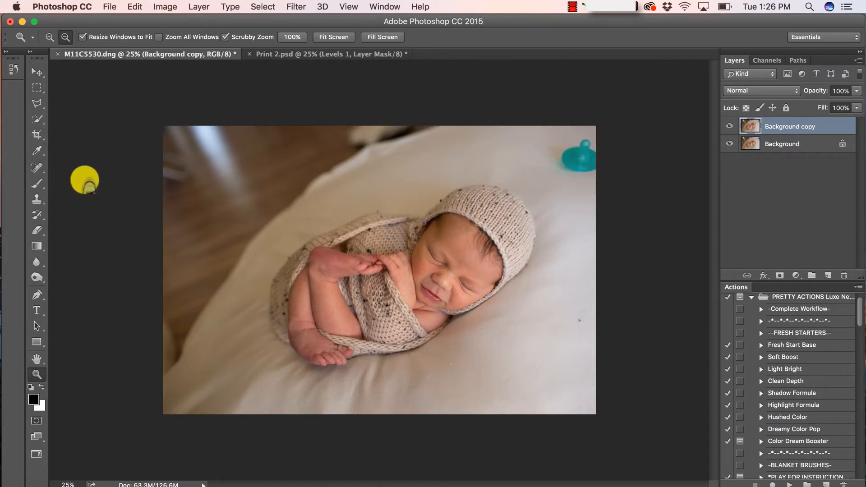
# Select the Spot Healing Brush tool
pyautogui.click(38, 168)
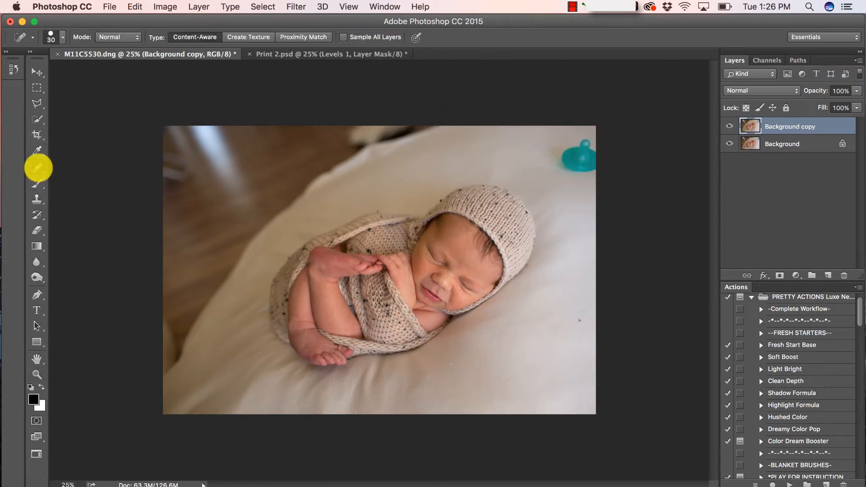
pyautogui.rightClick(38, 167)
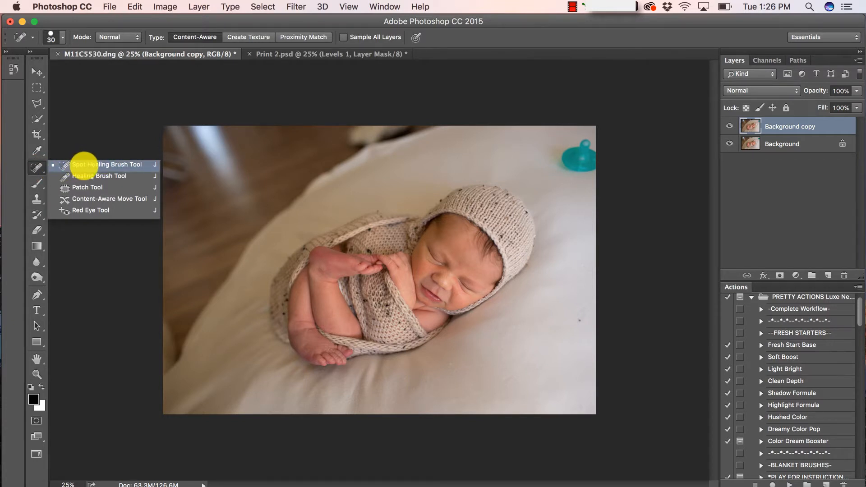
pyautogui.click(84, 165)
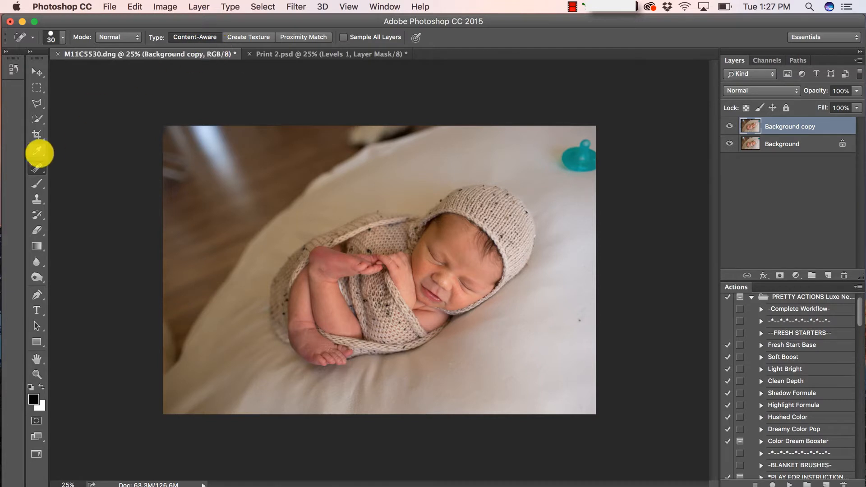
pyautogui.click(36, 169)
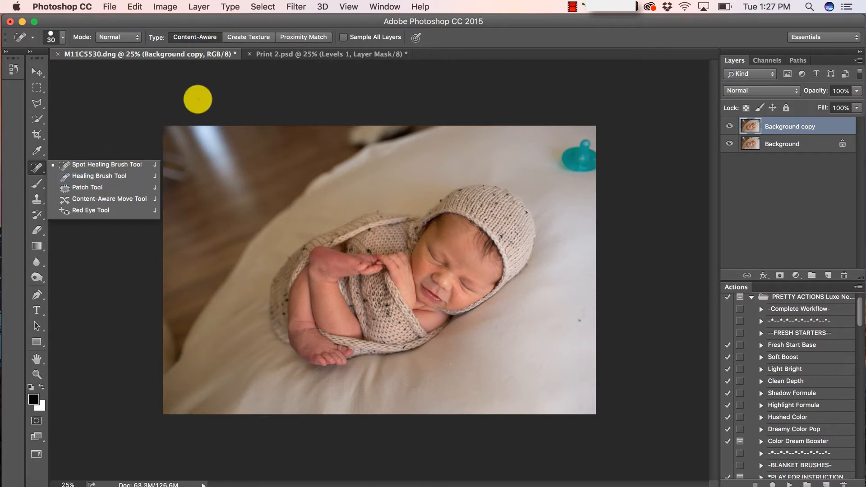
pyautogui.click(197, 96)
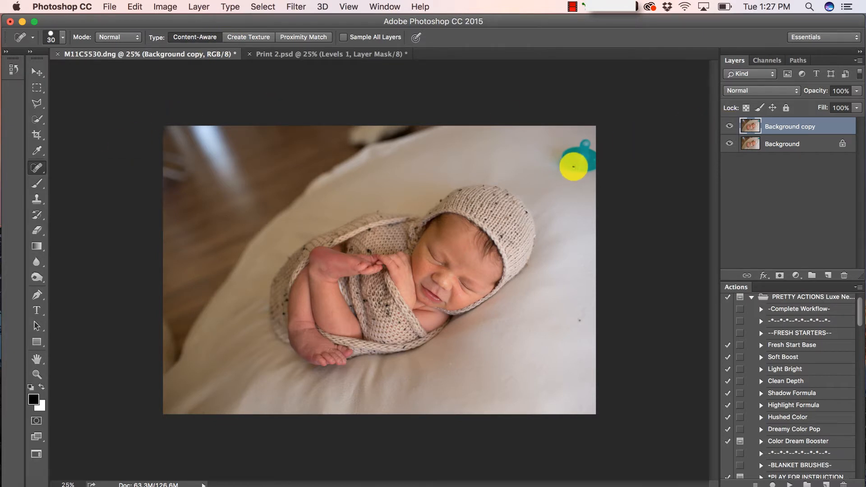
# Enlarge the brush and heal away the blue pacifier at the top right
pyautogui.press(']')
pyautogui.press(']')
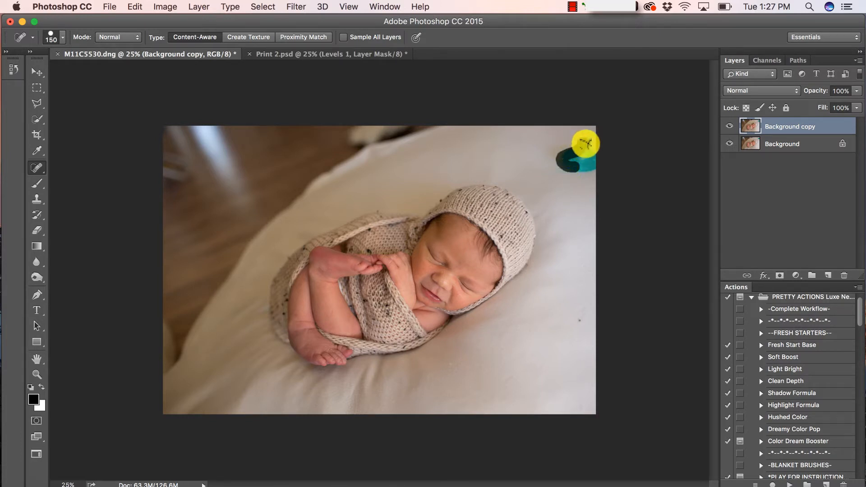
pyautogui.moveTo(585, 143)
pyautogui.mouseDown()
pyautogui.moveTo(597, 168)
pyautogui.moveTo(571, 169)
pyautogui.moveTo(577, 158)
pyautogui.moveTo(589, 162)
pyautogui.moveTo(570, 159)
pyautogui.mouseUp()
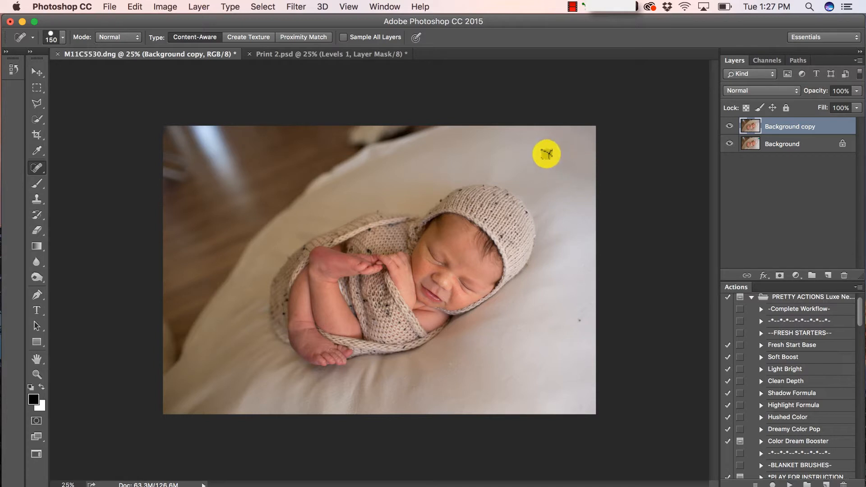
pyautogui.moveTo(547, 169)
pyautogui.mouseDown()
pyautogui.moveTo(557, 145)
pyautogui.moveTo(549, 141)
pyautogui.moveTo(561, 163)
pyautogui.mouseUp()
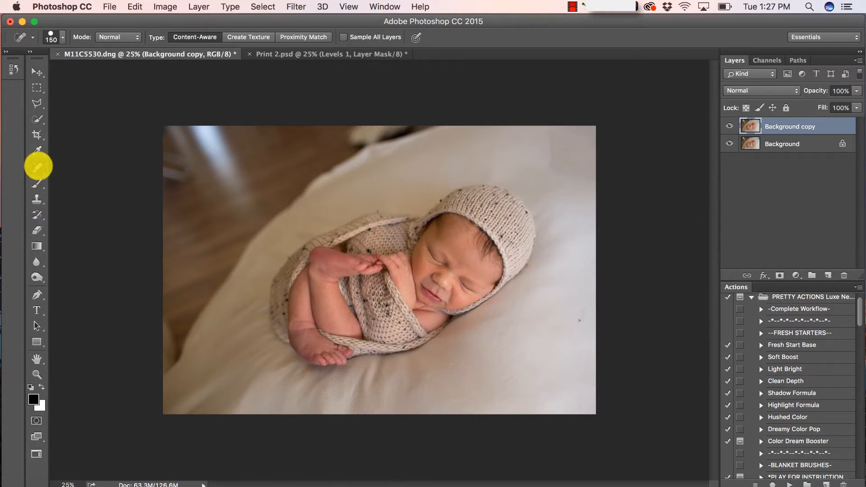
pyautogui.click(38, 167)
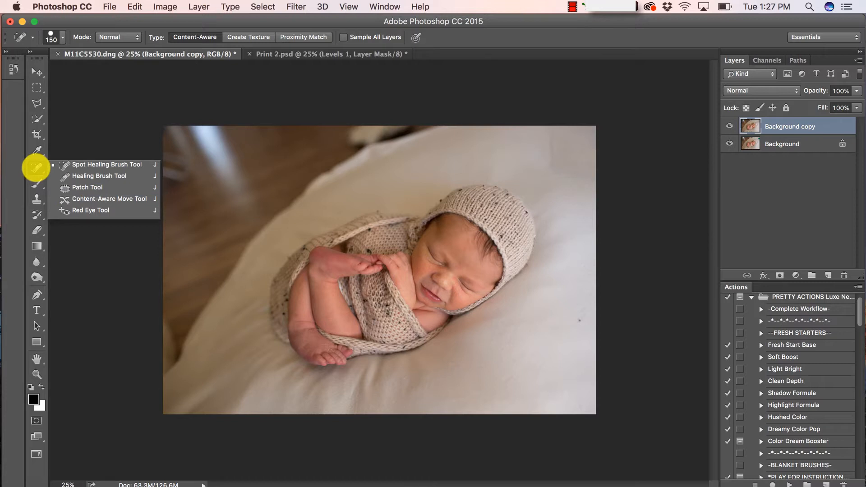
pyautogui.click(68, 187)
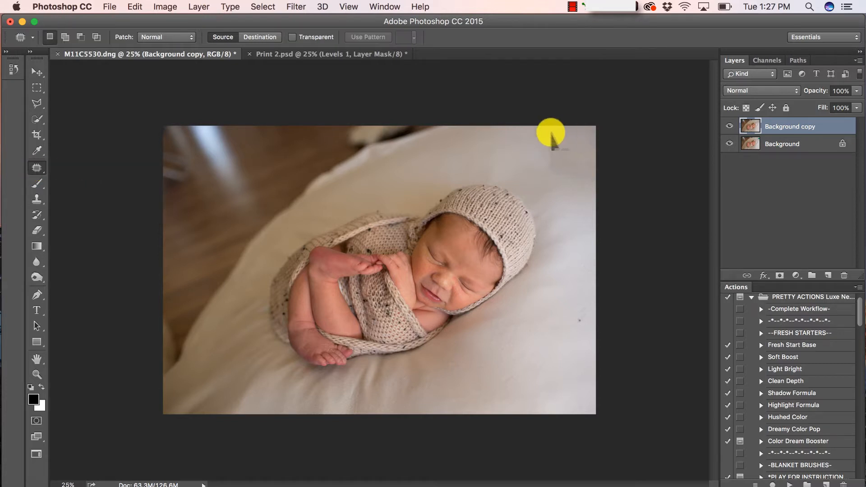
# Patch the two leftover backdrop marks above the bonnet from clean sheet, then deselect
pyautogui.moveTo(550, 133)
pyautogui.mouseDown()
pyautogui.moveTo(550, 174)
pyautogui.moveTo(575, 139)
pyautogui.moveTo(551, 134)
pyautogui.moveTo(566, 204)
pyautogui.moveTo(508, 145)
pyautogui.moveTo(546, 156)
pyautogui.moveTo(506, 141)
pyautogui.moveTo(509, 165)
pyautogui.moveTo(517, 143)
pyautogui.mouseUp()
pyautogui.click(518, 161)
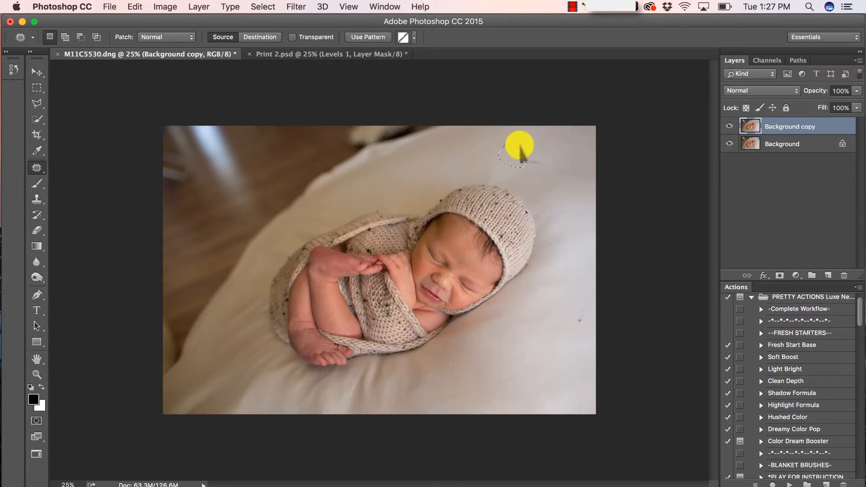
pyautogui.click(536, 136)
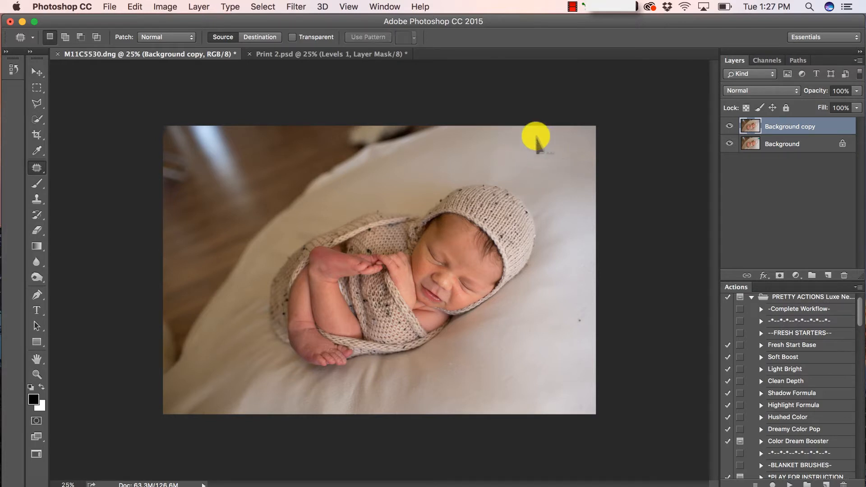
pyautogui.moveTo(516, 143)
pyautogui.mouseDown()
pyautogui.moveTo(508, 144)
pyautogui.moveTo(524, 162)
pyautogui.moveTo(515, 143)
pyautogui.moveTo(550, 151)
pyautogui.mouseUp()
pyautogui.click(527, 143)
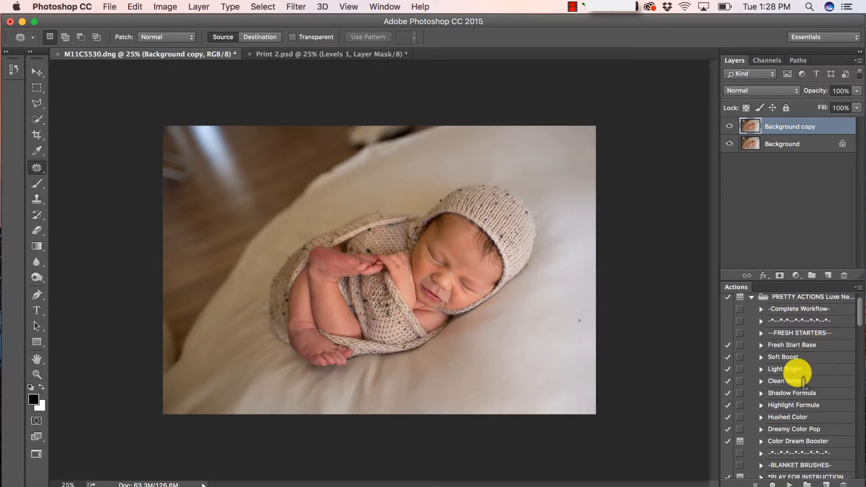
# Find the Blanket Fill action in the Actions panel and play it
pyautogui.scroll(-2, 791, 360)
pyautogui.scroll(3, 798, 370)
pyautogui.scroll(-4, 798, 374)
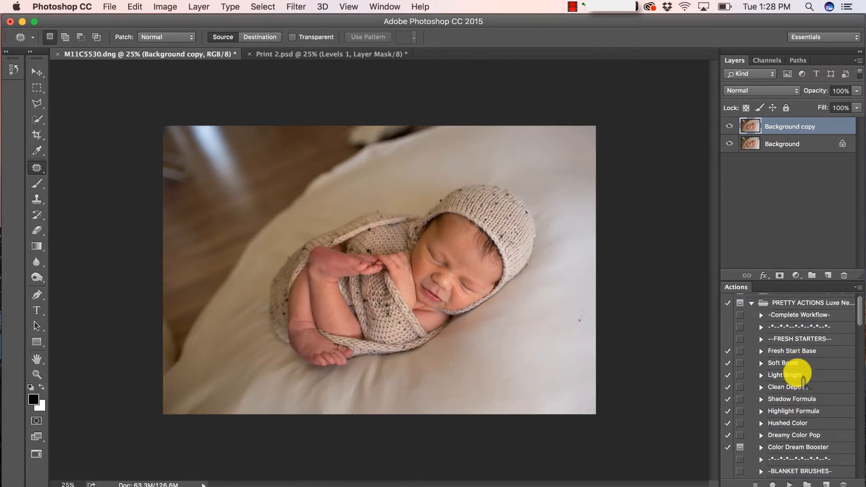
pyautogui.scroll(-4, 802, 381)
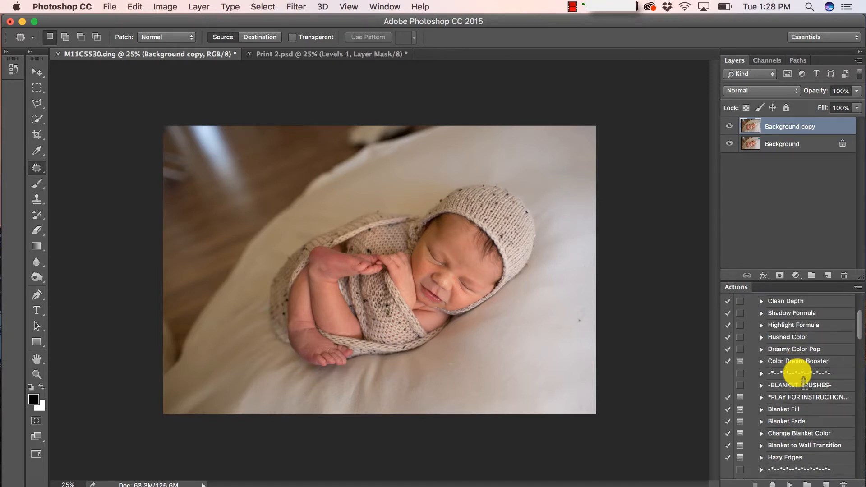
pyautogui.scroll(-2, 797, 373)
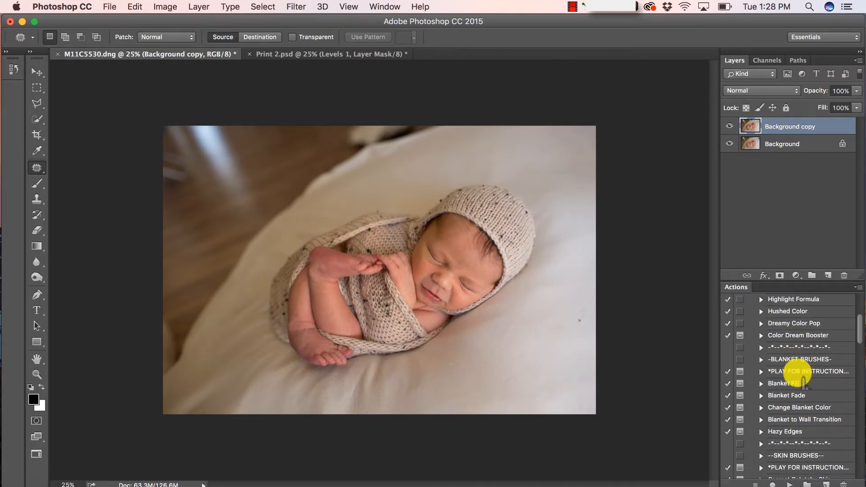
pyautogui.scroll(-2, 798, 373)
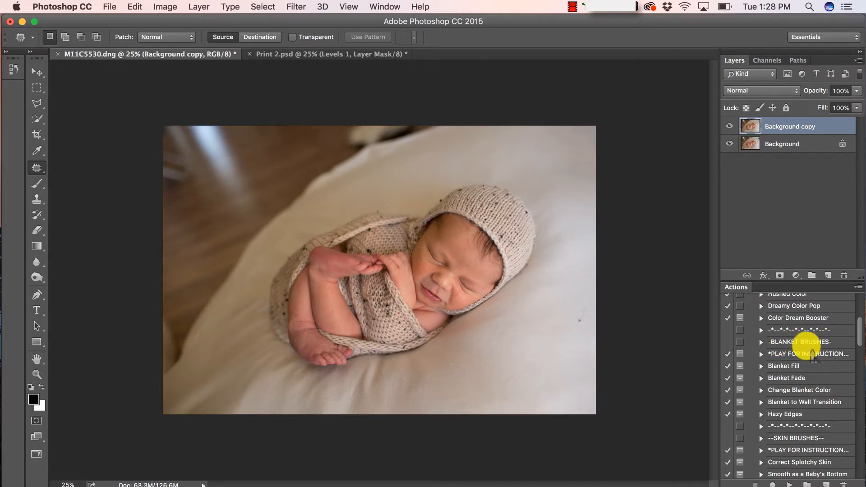
pyautogui.scroll(-4, 812, 354)
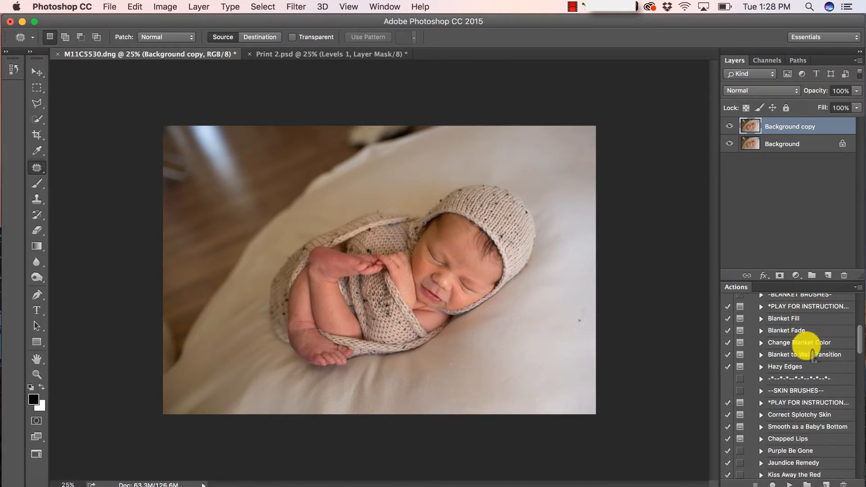
pyautogui.scroll(1, 811, 352)
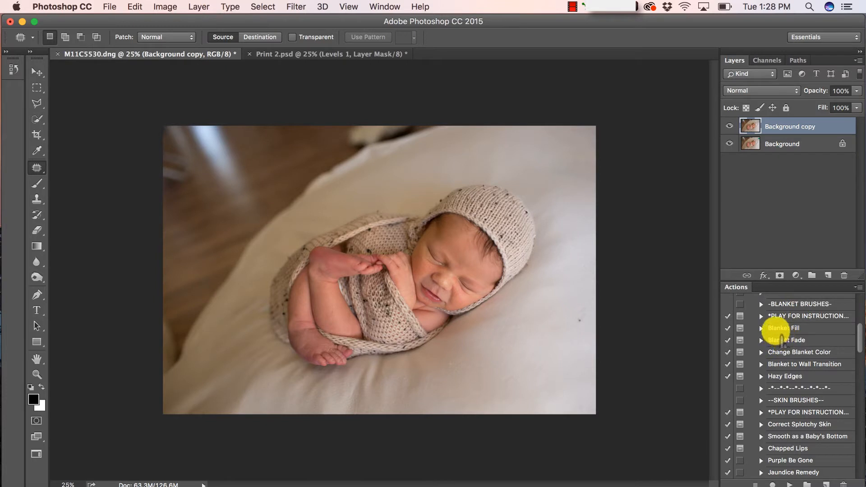
pyautogui.click(776, 328)
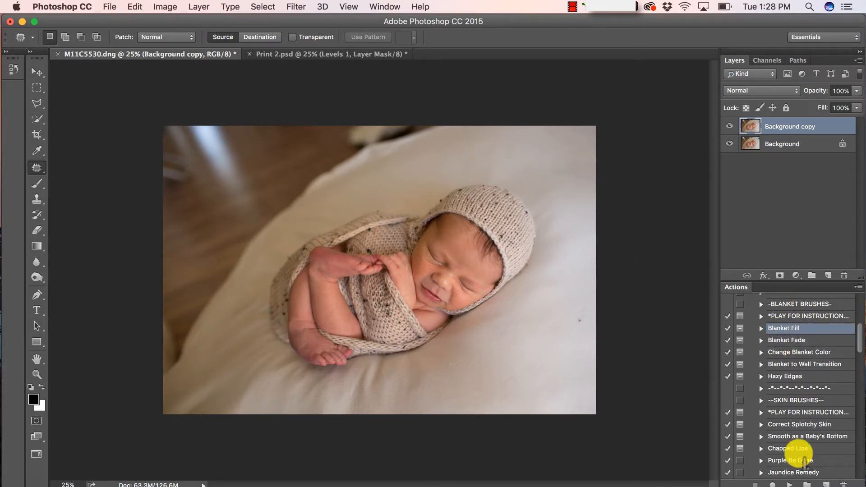
pyautogui.click(788, 483)
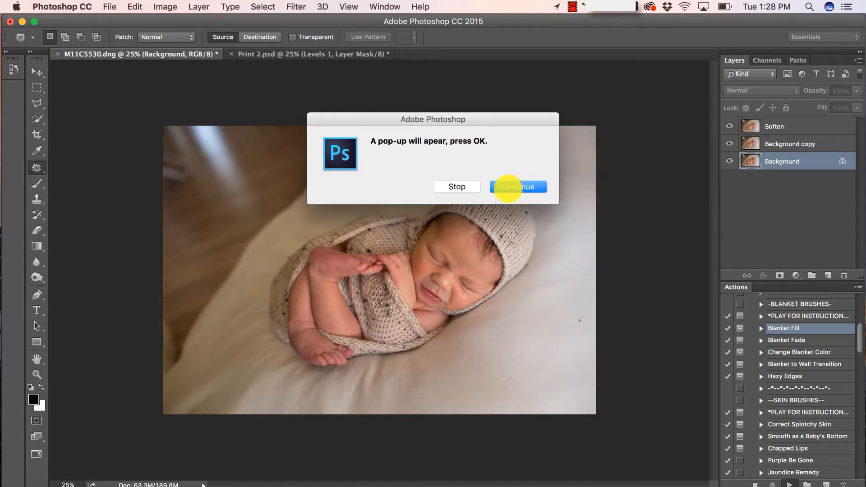
# Continue past the action prompts and set the fill to brown 9c8464 sampled from the photo
pyautogui.click(509, 187)
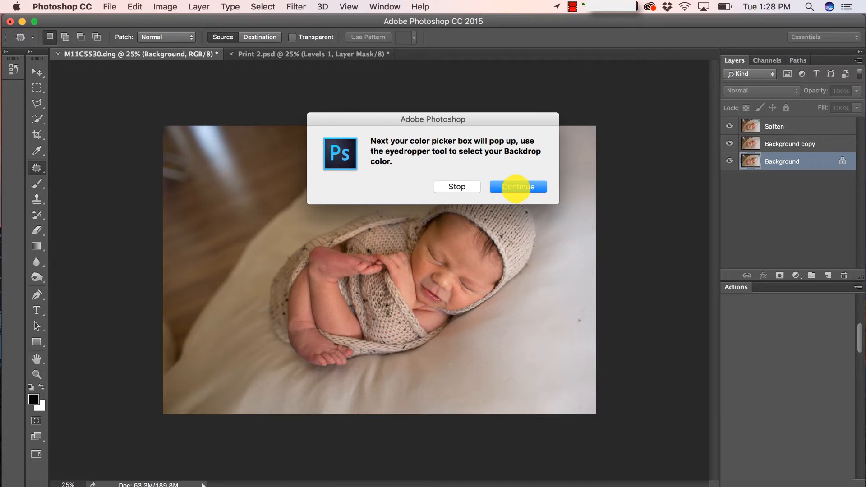
pyautogui.click(516, 187)
pyautogui.click(549, 202)
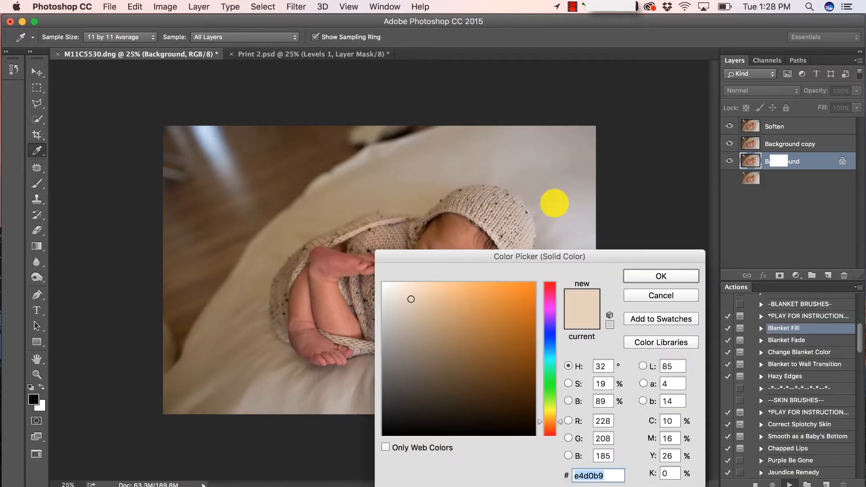
pyautogui.moveTo(515, 262); pyautogui.dragTo(659, 70)
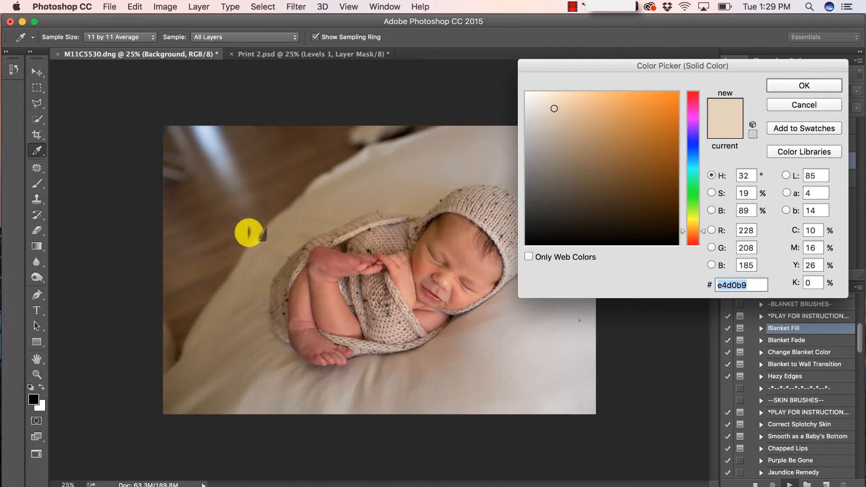
pyautogui.click(240, 289)
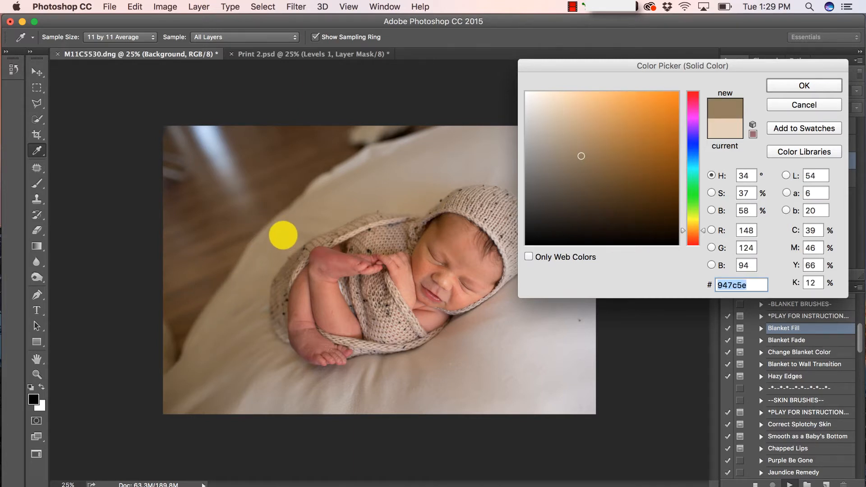
pyautogui.click(296, 229)
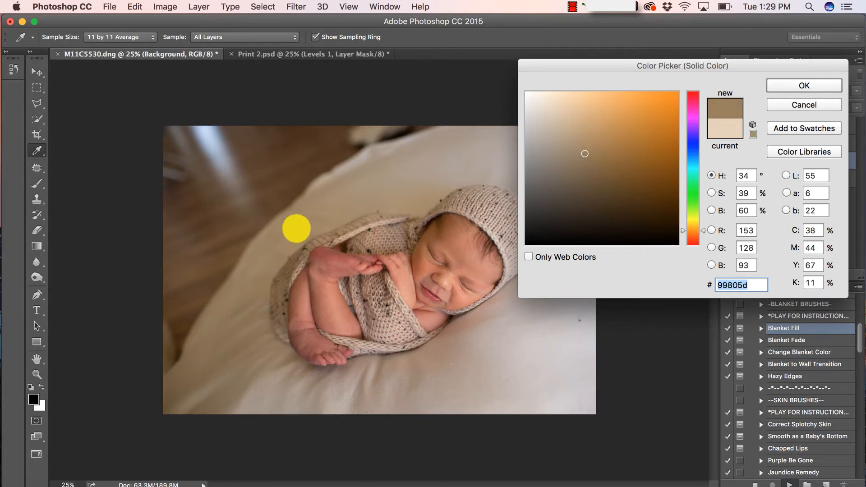
pyautogui.click(296, 228)
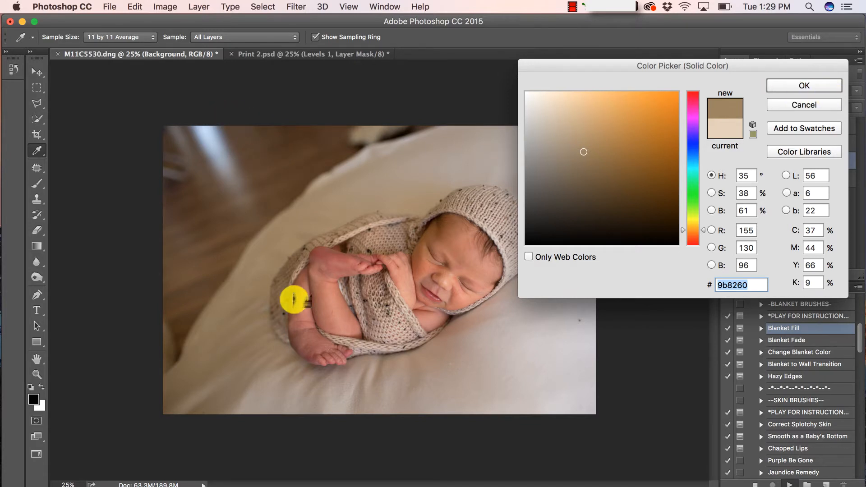
pyautogui.click(300, 208)
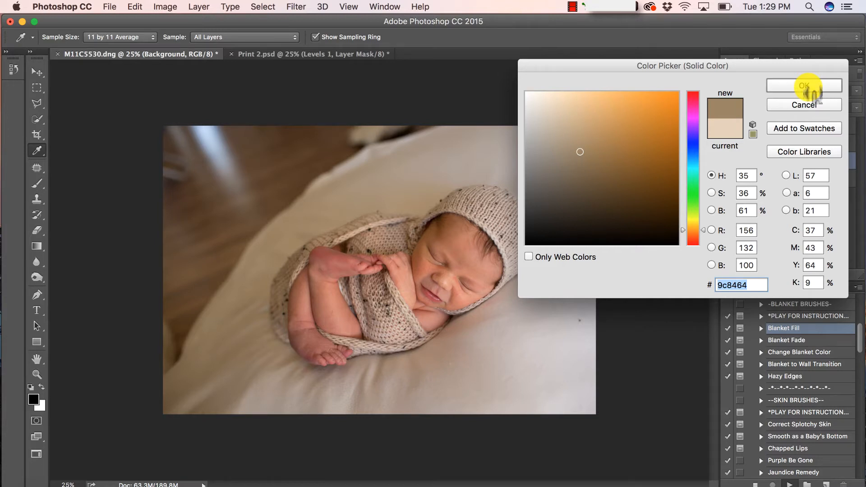
pyautogui.click(804, 85)
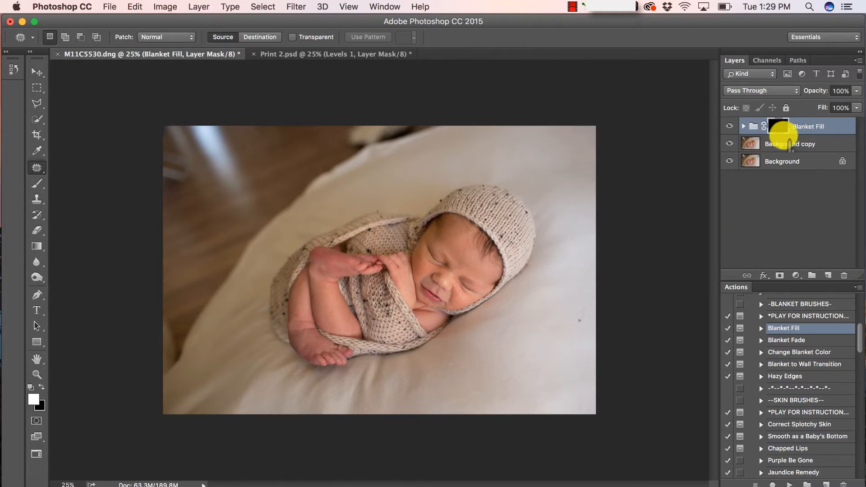
# Paint the fill over the dark top-left floor and top strip, blending the edge at about 22%
pyautogui.click(38, 184)
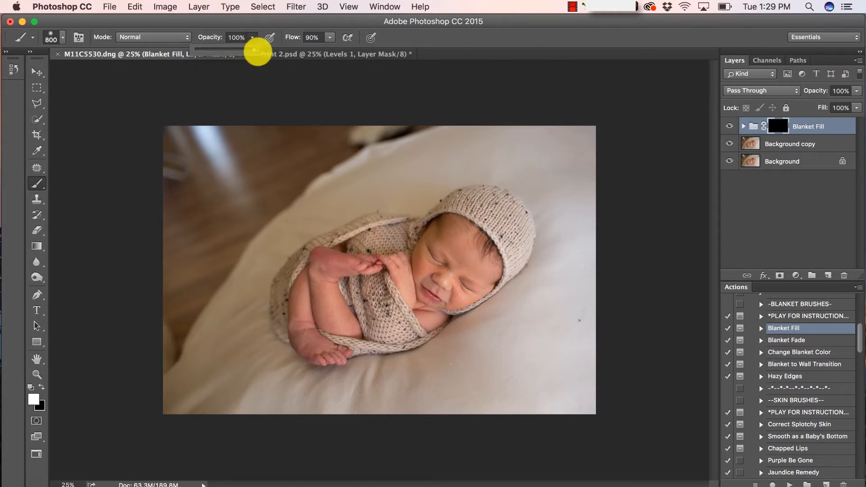
pyautogui.click(290, 152)
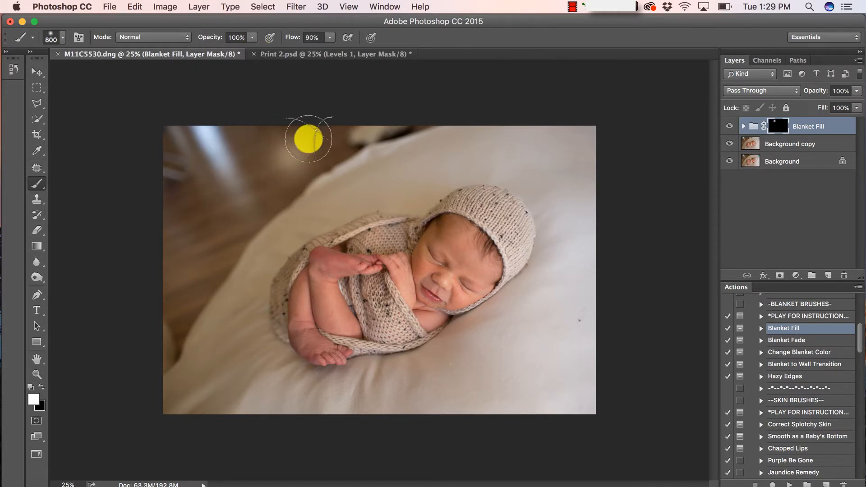
pyautogui.moveTo(308, 138)
pyautogui.mouseDown()
pyautogui.moveTo(246, 164)
pyautogui.moveTo(327, 132)
pyautogui.moveTo(249, 146)
pyautogui.moveTo(256, 110)
pyautogui.moveTo(151, 154)
pyautogui.moveTo(221, 147)
pyautogui.moveTo(238, 178)
pyautogui.moveTo(141, 272)
pyautogui.moveTo(158, 209)
pyautogui.moveTo(223, 170)
pyautogui.mouseUp()
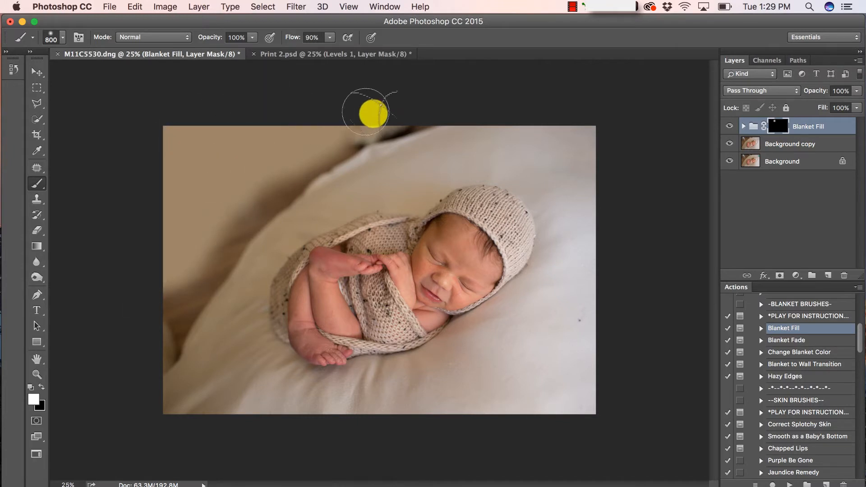
pyautogui.moveTo(366, 111)
pyautogui.mouseDown()
pyautogui.moveTo(406, 119)
pyautogui.moveTo(385, 122)
pyautogui.moveTo(424, 113)
pyautogui.moveTo(382, 123)
pyautogui.moveTo(311, 174)
pyautogui.moveTo(412, 120)
pyautogui.moveTo(315, 168)
pyautogui.moveTo(241, 236)
pyautogui.moveTo(257, 214)
pyautogui.moveTo(186, 311)
pyautogui.moveTo(176, 340)
pyautogui.moveTo(193, 286)
pyautogui.moveTo(166, 290)
pyautogui.moveTo(150, 355)
pyautogui.moveTo(155, 328)
pyautogui.moveTo(386, 128)
pyautogui.moveTo(303, 187)
pyautogui.moveTo(319, 120)
pyautogui.moveTo(209, 201)
pyautogui.moveTo(276, 207)
pyautogui.moveTo(268, 119)
pyautogui.moveTo(436, 124)
pyautogui.moveTo(426, 113)
pyautogui.moveTo(136, 151)
pyautogui.moveTo(320, 244)
pyautogui.moveTo(187, 298)
pyautogui.moveTo(166, 359)
pyautogui.mouseUp()
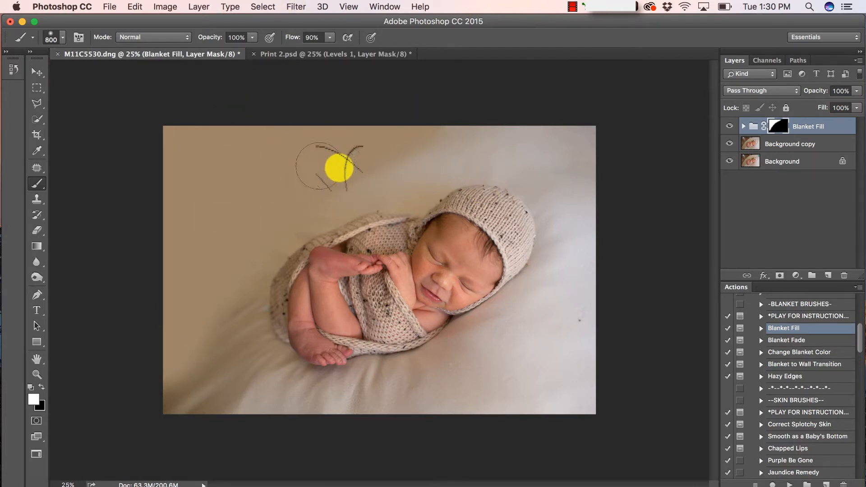
pyautogui.click(252, 37)
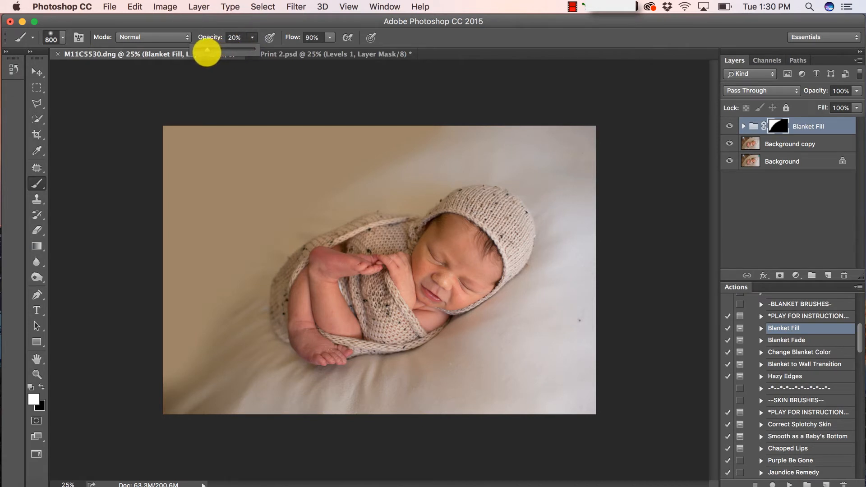
pyautogui.moveTo(459, 137)
pyautogui.mouseDown()
pyautogui.moveTo(373, 179)
pyautogui.moveTo(375, 169)
pyautogui.moveTo(472, 135)
pyautogui.moveTo(356, 194)
pyautogui.moveTo(439, 142)
pyautogui.moveTo(394, 161)
pyautogui.moveTo(408, 151)
pyautogui.moveTo(375, 175)
pyautogui.moveTo(476, 121)
pyautogui.moveTo(273, 241)
pyautogui.moveTo(225, 316)
pyautogui.moveTo(225, 303)
pyautogui.moveTo(184, 398)
pyautogui.moveTo(198, 334)
pyautogui.moveTo(186, 354)
pyautogui.moveTo(181, 435)
pyautogui.moveTo(168, 401)
pyautogui.moveTo(235, 296)
pyautogui.moveTo(207, 374)
pyautogui.moveTo(228, 422)
pyautogui.moveTo(230, 366)
pyautogui.moveTo(254, 302)
pyautogui.moveTo(251, 286)
pyautogui.moveTo(258, 412)
pyautogui.moveTo(261, 266)
pyautogui.moveTo(219, 325)
pyautogui.moveTo(200, 417)
pyautogui.moveTo(237, 323)
pyautogui.moveTo(234, 408)
pyautogui.moveTo(241, 318)
pyautogui.moveTo(209, 413)
pyautogui.moveTo(175, 381)
pyautogui.moveTo(172, 416)
pyautogui.moveTo(211, 384)
pyautogui.moveTo(222, 415)
pyautogui.moveTo(227, 333)
pyautogui.moveTo(247, 303)
pyautogui.moveTo(247, 353)
pyautogui.moveTo(299, 410)
pyautogui.moveTo(241, 349)
pyautogui.moveTo(246, 298)
pyautogui.moveTo(257, 373)
pyautogui.moveTo(294, 412)
pyautogui.moveTo(213, 342)
pyautogui.moveTo(267, 418)
pyautogui.moveTo(170, 402)
pyautogui.moveTo(225, 341)
pyautogui.moveTo(241, 303)
pyautogui.moveTo(305, 398)
pyautogui.moveTo(325, 401)
pyautogui.moveTo(304, 398)
pyautogui.moveTo(321, 398)
pyautogui.moveTo(270, 369)
pyautogui.moveTo(336, 413)
pyautogui.moveTo(249, 357)
pyautogui.moveTo(222, 419)
pyautogui.moveTo(230, 331)
pyautogui.moveTo(266, 224)
pyautogui.moveTo(425, 164)
pyautogui.moveTo(451, 140)
pyautogui.moveTo(333, 193)
pyautogui.moveTo(482, 120)
pyautogui.moveTo(496, 135)
pyautogui.moveTo(272, 158)
pyautogui.moveTo(187, 408)
pyautogui.moveTo(363, 371)
pyautogui.moveTo(382, 381)
pyautogui.moveTo(339, 393)
pyautogui.moveTo(366, 387)
pyautogui.moveTo(367, 407)
pyautogui.moveTo(180, 381)
pyautogui.moveTo(202, 305)
pyautogui.moveTo(247, 312)
pyautogui.moveTo(242, 245)
pyautogui.moveTo(265, 243)
pyautogui.moveTo(248, 263)
pyautogui.moveTo(258, 240)
pyautogui.moveTo(365, 182)
pyautogui.moveTo(293, 139)
pyautogui.moveTo(262, 160)
pyautogui.moveTo(469, 151)
pyautogui.moveTo(511, 67)
pyautogui.mouseUp()
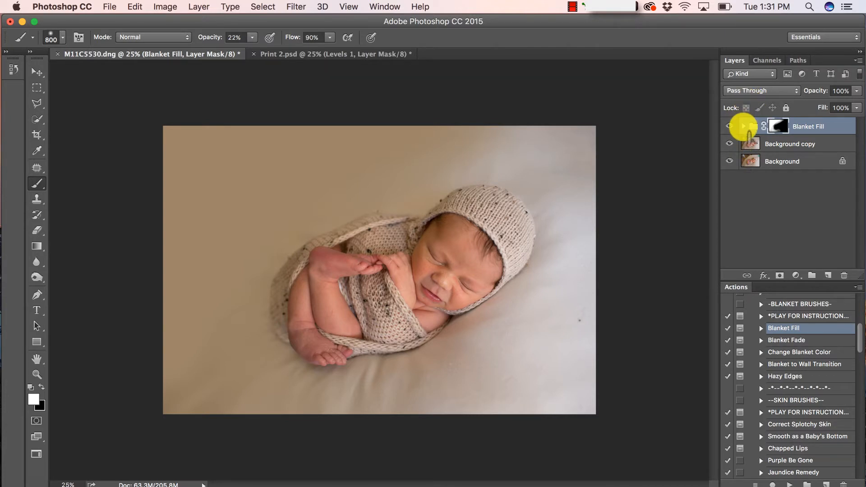
# Change the Sample Blanket Color fill inside the Blanket Fill group to tan b8a488
pyautogui.click(743, 126)
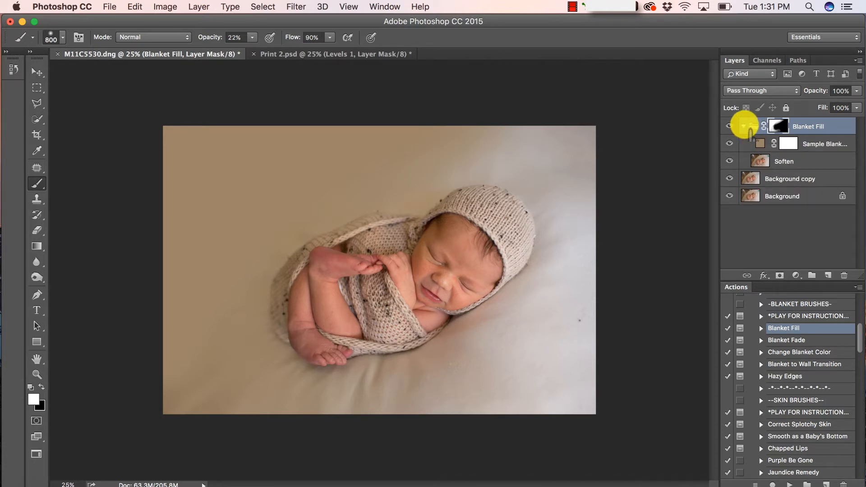
pyautogui.scroll(-2, 818, 317)
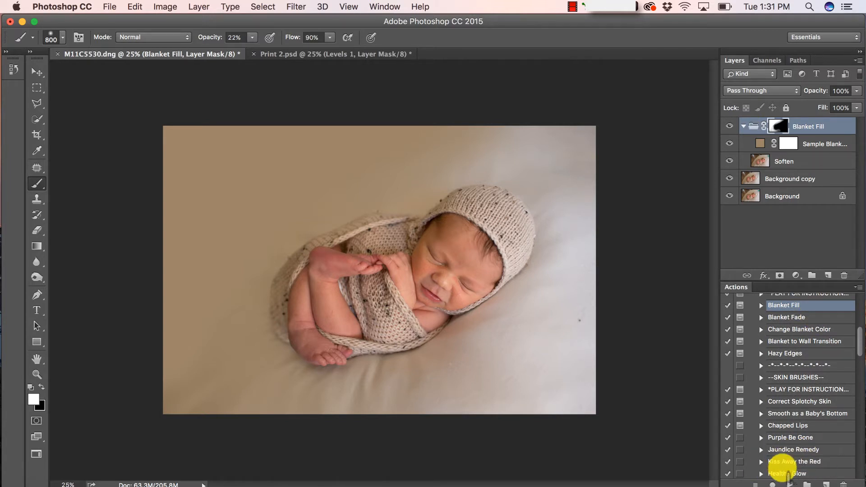
pyautogui.click(743, 126)
pyautogui.click(743, 126)
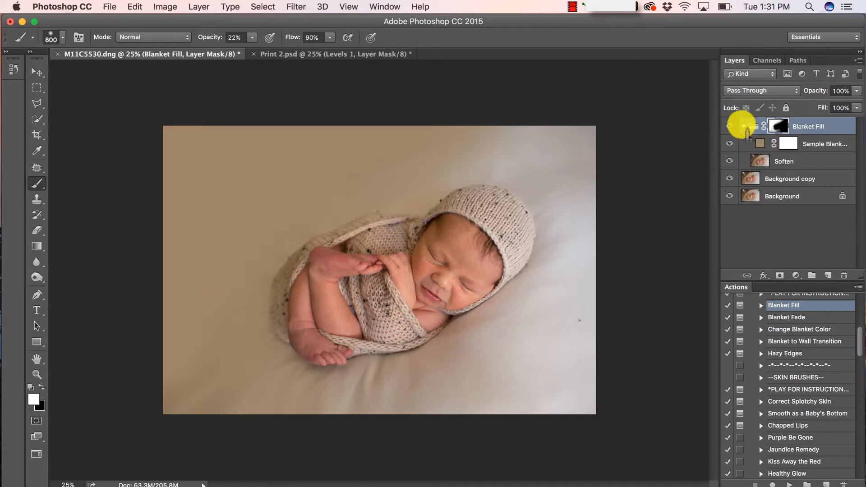
pyautogui.doubleClick(759, 142)
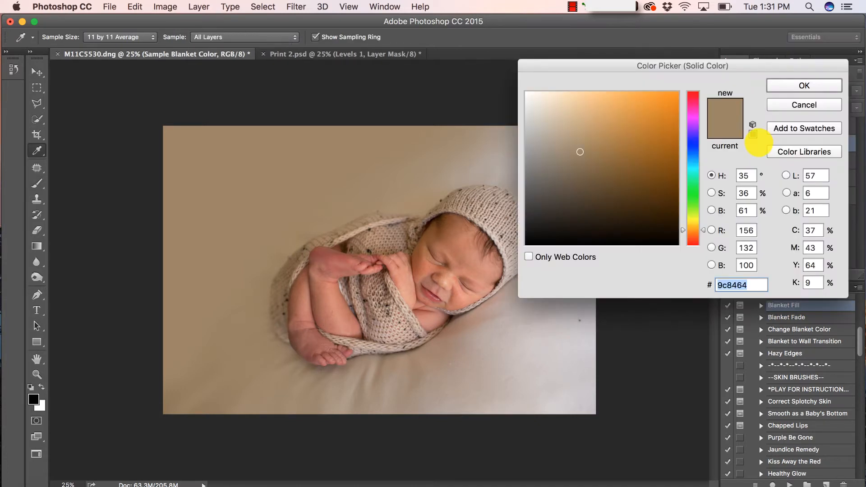
pyautogui.moveTo(712, 65); pyautogui.dragTo(726, 149)
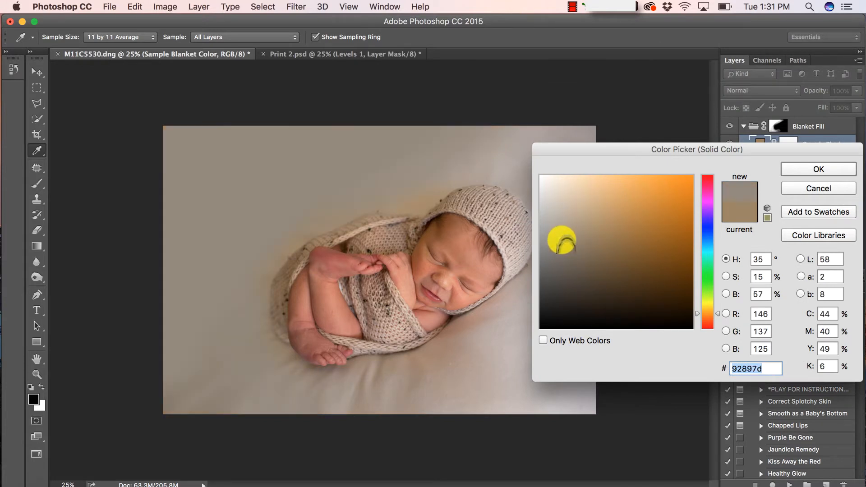
pyautogui.moveTo(561, 239)
pyautogui.mouseDown()
pyautogui.moveTo(599, 193)
pyautogui.moveTo(622, 209)
pyautogui.moveTo(591, 238)
pyautogui.mouseUp()
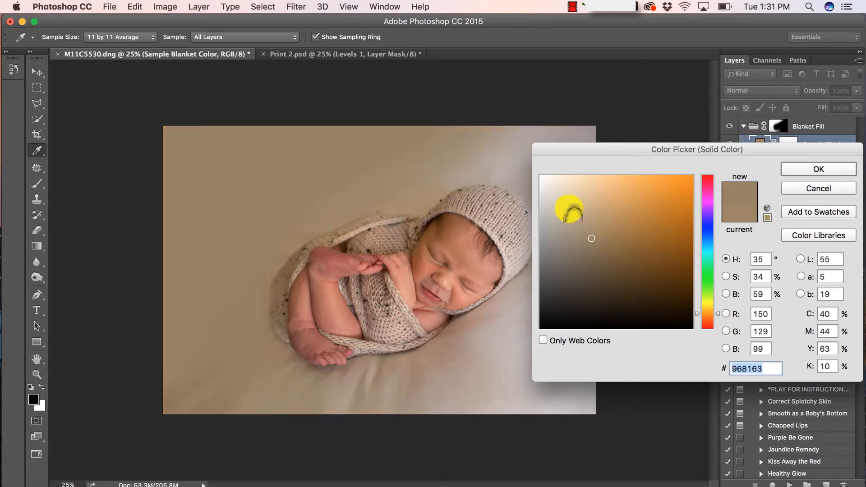
pyautogui.moveTo(569, 209); pyautogui.dragTo(575, 232)
pyautogui.click(579, 217)
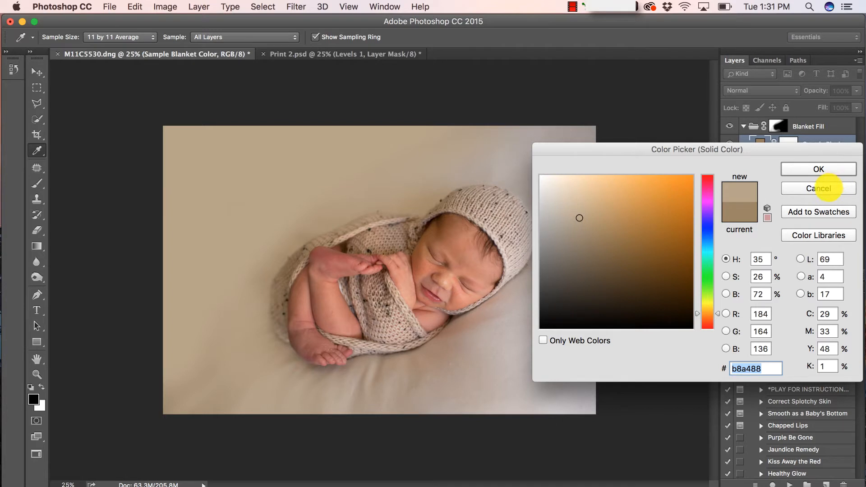
pyautogui.click(818, 170)
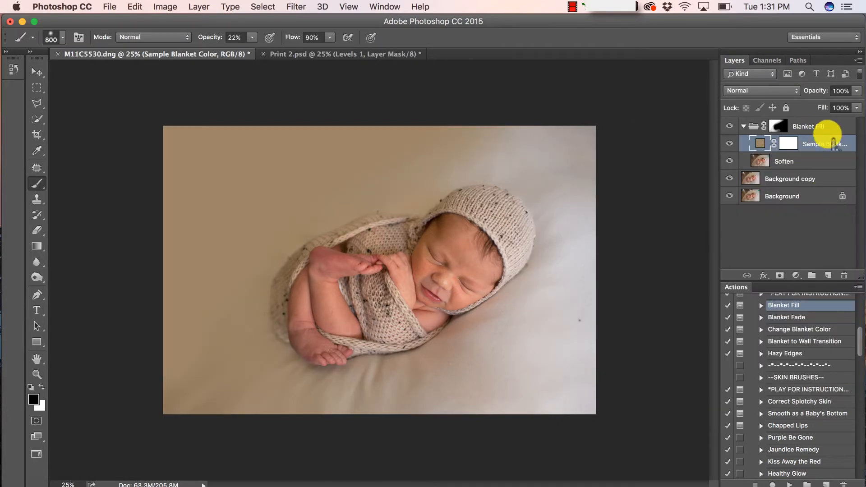
pyautogui.click(743, 125)
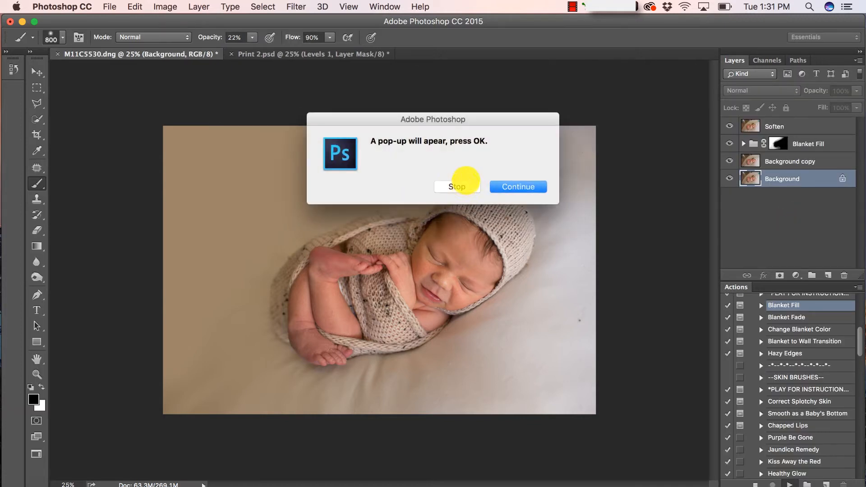
# Continue the replayed action and give the new Blanket Fill a pale tone sampled from the blanket
pyautogui.click(510, 185)
pyautogui.click(508, 184)
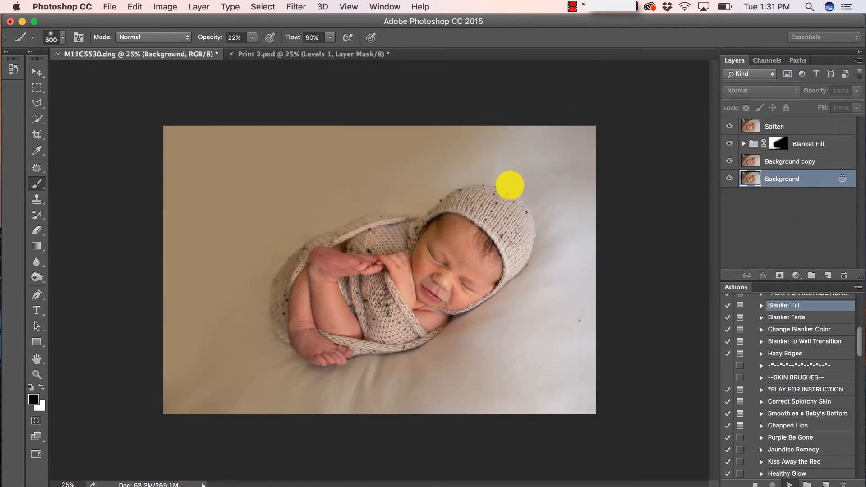
pyautogui.click(527, 207)
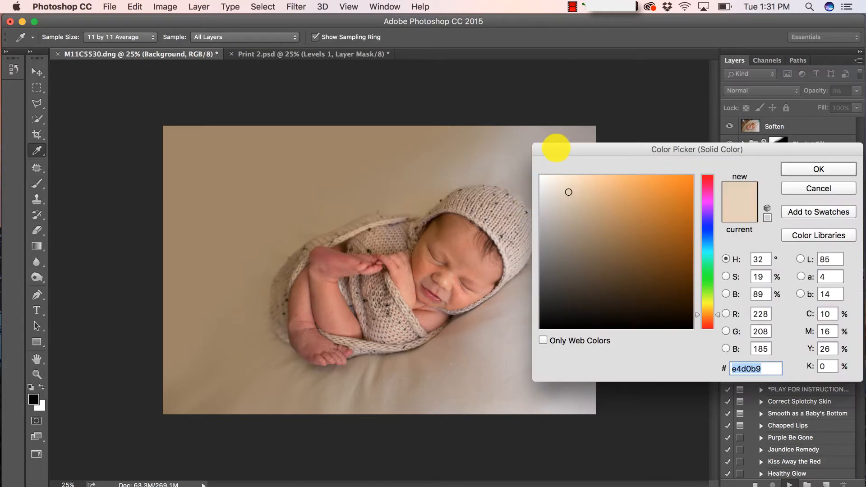
pyautogui.moveTo(555, 148); pyautogui.dragTo(686, 152)
pyautogui.click(477, 346)
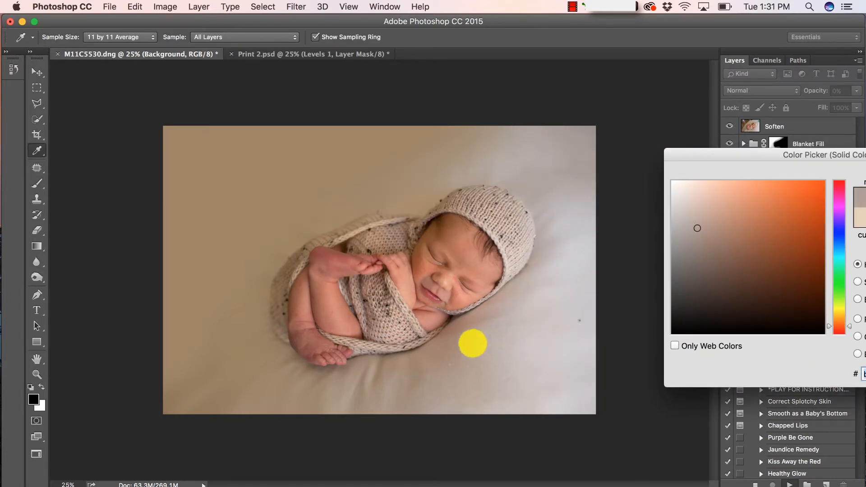
pyautogui.moveTo(753, 153); pyautogui.dragTo(734, 164)
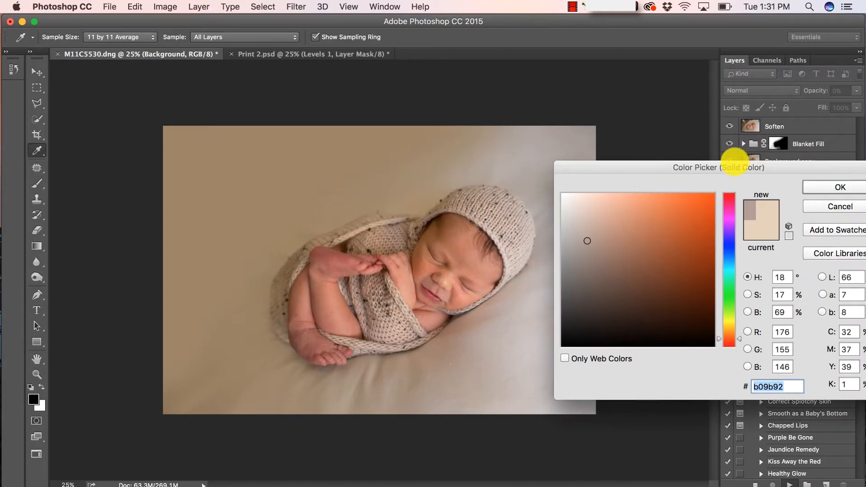
pyautogui.click(840, 187)
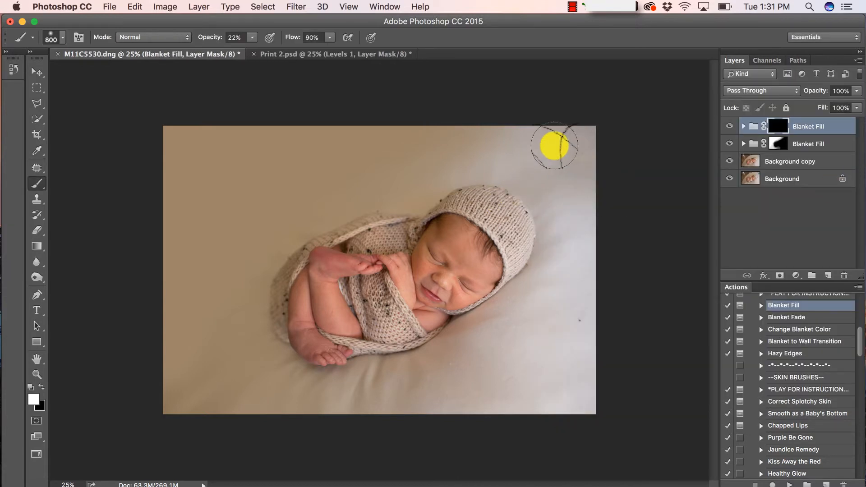
# Enlarge the brush to 1100, paint the fill over the upper backdrop, blending above the hat at 12%
pyautogui.press(']')
pyautogui.press(']')
pyautogui.press(']')
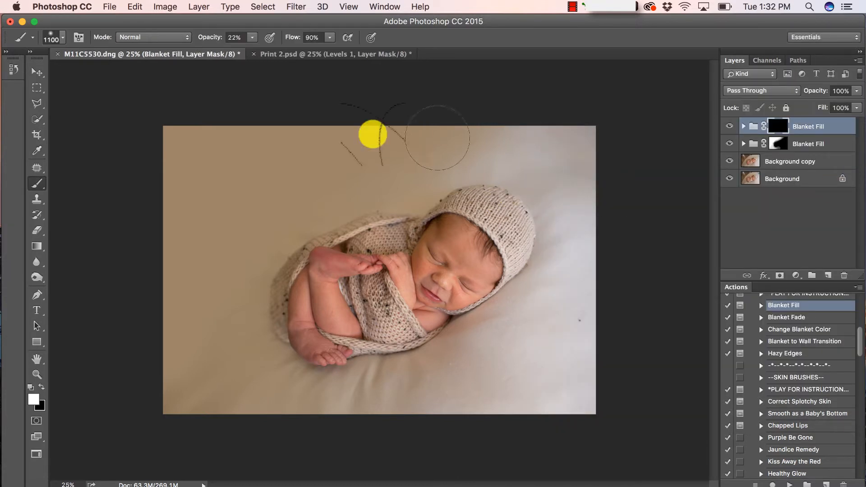
pyautogui.moveTo(512, 154)
pyautogui.mouseDown()
pyautogui.moveTo(467, 163)
pyautogui.moveTo(531, 153)
pyautogui.moveTo(493, 158)
pyautogui.moveTo(519, 142)
pyautogui.moveTo(589, 146)
pyautogui.moveTo(585, 138)
pyautogui.moveTo(590, 214)
pyautogui.moveTo(582, 144)
pyautogui.moveTo(588, 168)
pyautogui.moveTo(573, 155)
pyautogui.moveTo(573, 223)
pyautogui.moveTo(571, 146)
pyautogui.moveTo(568, 221)
pyautogui.moveTo(553, 267)
pyautogui.moveTo(573, 172)
pyautogui.moveTo(572, 204)
pyautogui.moveTo(552, 296)
pyautogui.moveTo(589, 227)
pyautogui.moveTo(516, 339)
pyautogui.moveTo(509, 330)
pyautogui.moveTo(401, 389)
pyautogui.moveTo(438, 379)
pyautogui.moveTo(446, 361)
pyautogui.moveTo(524, 310)
pyautogui.moveTo(485, 348)
pyautogui.moveTo(453, 416)
pyautogui.moveTo(628, 203)
pyautogui.moveTo(538, 171)
pyautogui.moveTo(515, 149)
pyautogui.moveTo(485, 144)
pyautogui.moveTo(426, 194)
pyautogui.moveTo(486, 129)
pyautogui.moveTo(496, 131)
pyautogui.moveTo(411, 188)
pyautogui.moveTo(453, 161)
pyautogui.moveTo(522, 146)
pyautogui.moveTo(512, 134)
pyautogui.moveTo(429, 154)
pyautogui.moveTo(423, 165)
pyautogui.moveTo(299, 51)
pyautogui.mouseUp()
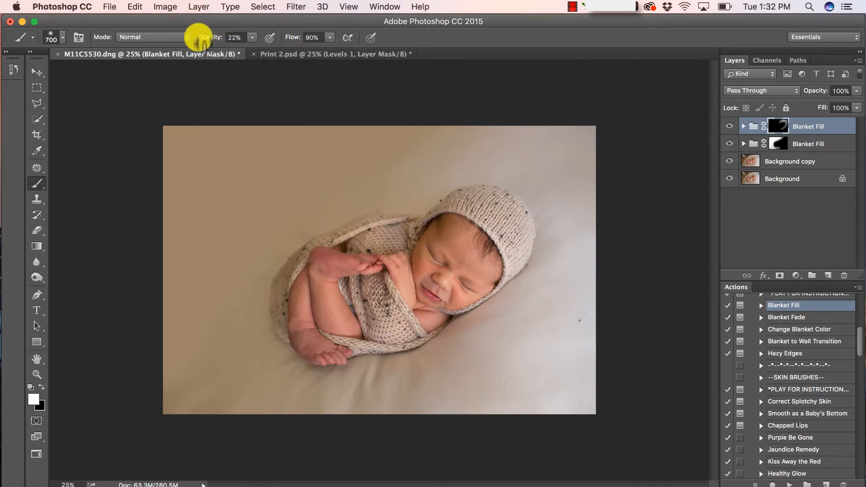
pyautogui.click(252, 38)
pyautogui.click(248, 49)
pyautogui.click(439, 140)
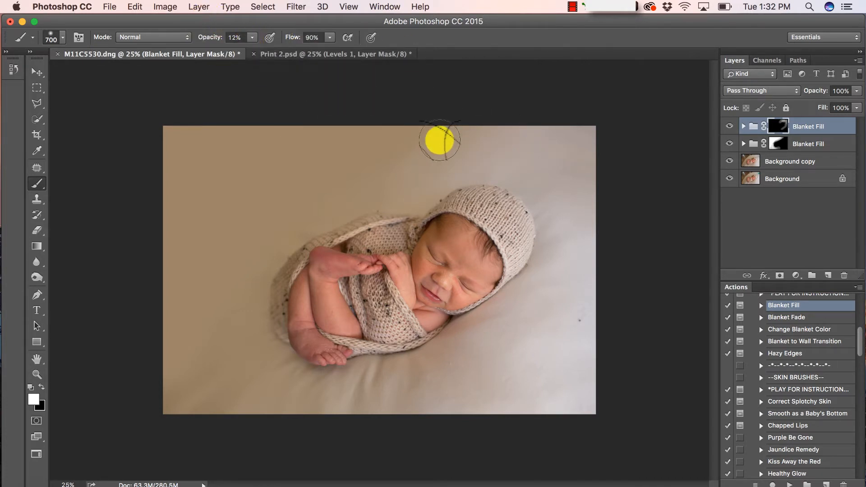
pyautogui.moveTo(439, 141)
pyautogui.mouseDown()
pyautogui.moveTo(367, 195)
pyautogui.moveTo(421, 176)
pyautogui.moveTo(400, 196)
pyautogui.moveTo(463, 148)
pyautogui.moveTo(407, 154)
pyautogui.moveTo(467, 158)
pyautogui.moveTo(419, 198)
pyautogui.moveTo(436, 161)
pyautogui.moveTo(380, 162)
pyautogui.moveTo(407, 158)
pyautogui.moveTo(346, 214)
pyautogui.moveTo(298, 229)
pyautogui.moveTo(344, 221)
pyautogui.moveTo(438, 259)
pyautogui.moveTo(485, 252)
pyautogui.moveTo(536, 172)
pyautogui.moveTo(396, 206)
pyautogui.mouseUp()
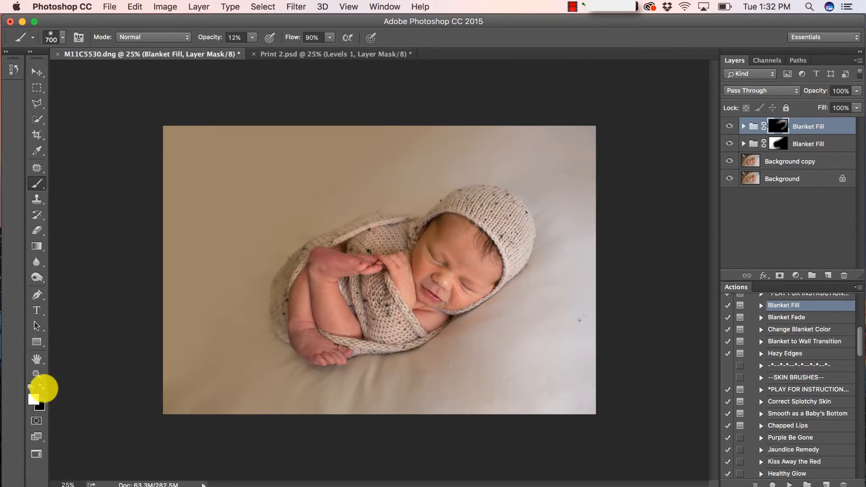
pyautogui.click(470, 288)
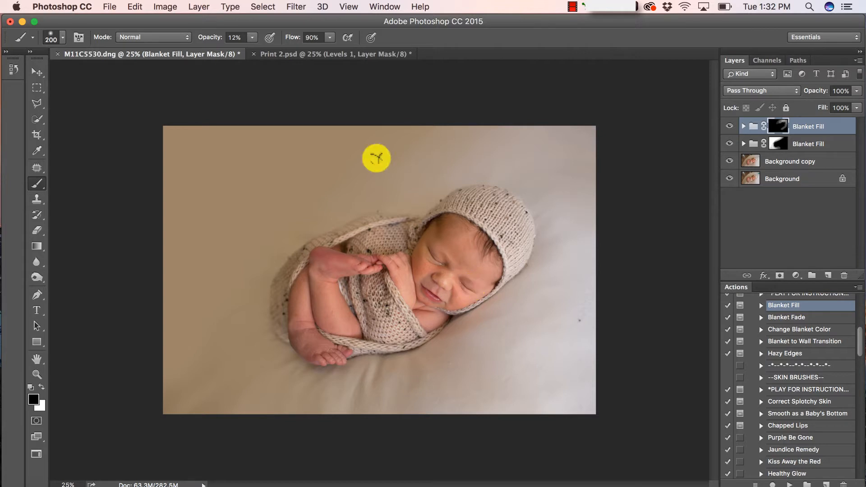
# Raise the brush opacity back to 100%
pyautogui.click(252, 37)
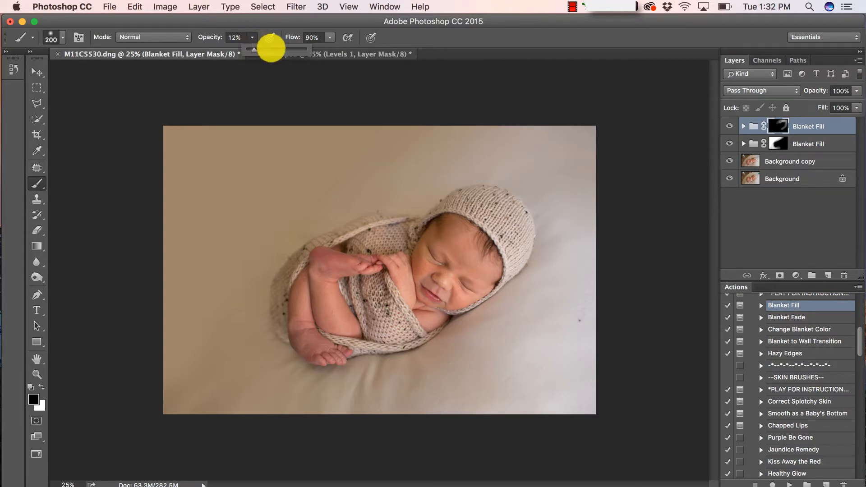
pyautogui.moveTo(271, 48); pyautogui.dragTo(385, 48)
pyautogui.click(470, 194)
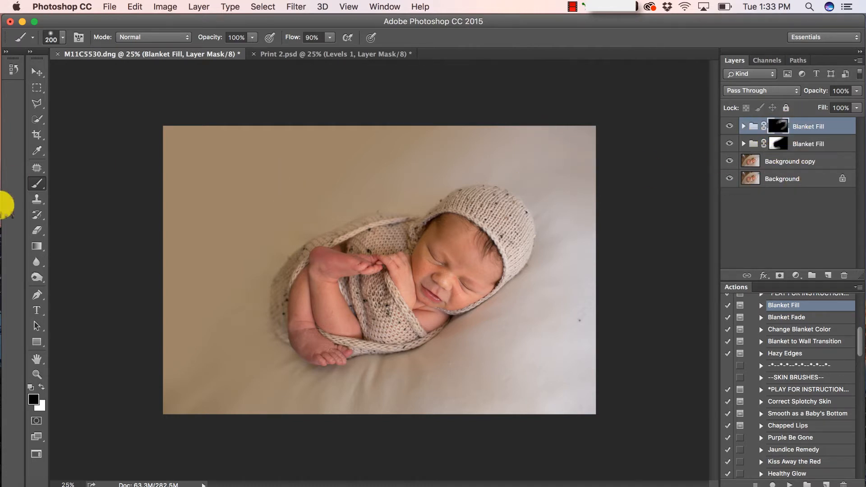
# On the lower Blanket Fill group's mask, paint white to reveal the fill in the lower-left corner
pyautogui.click(778, 144)
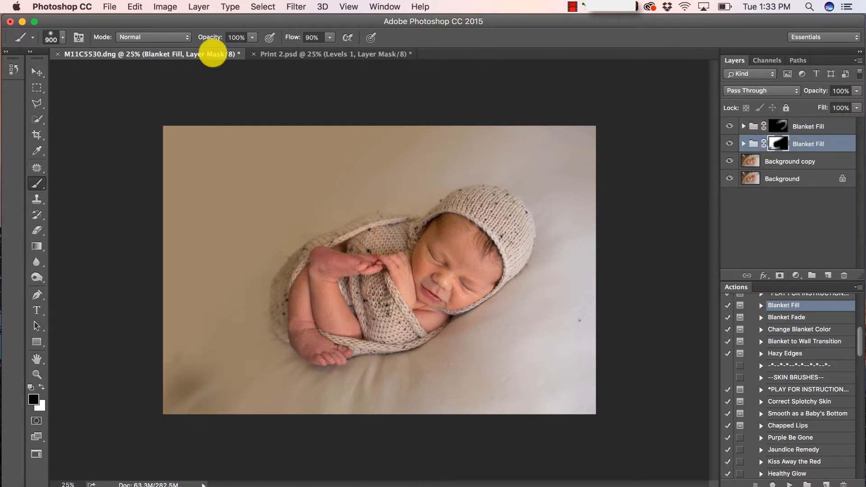
pyautogui.click(131, 7)
pyautogui.click(305, 156)
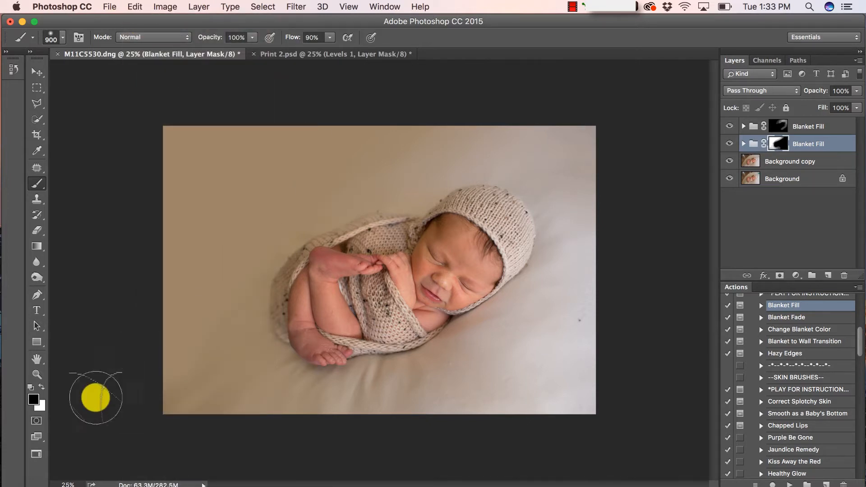
pyautogui.click(41, 386)
pyautogui.moveTo(176, 388); pyautogui.dragTo(228, 399)
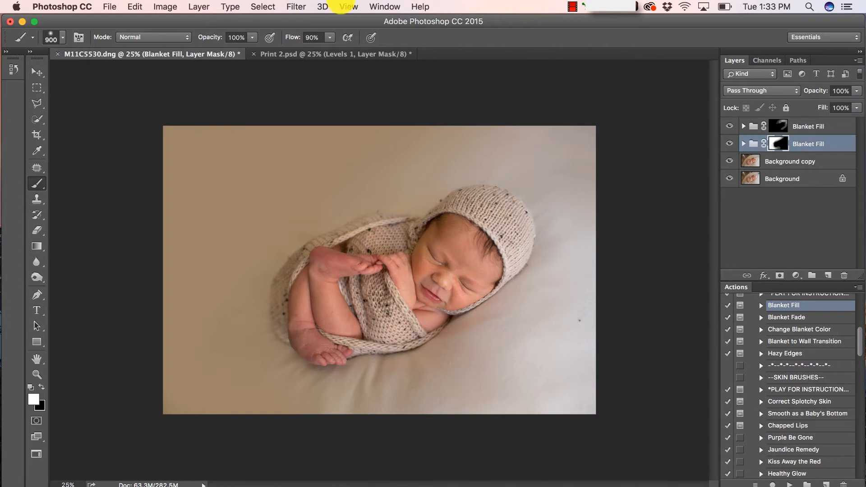
# On the upper Blanket Fill group, paint at 28% opacity around the hat and lower right
pyautogui.click(772, 129)
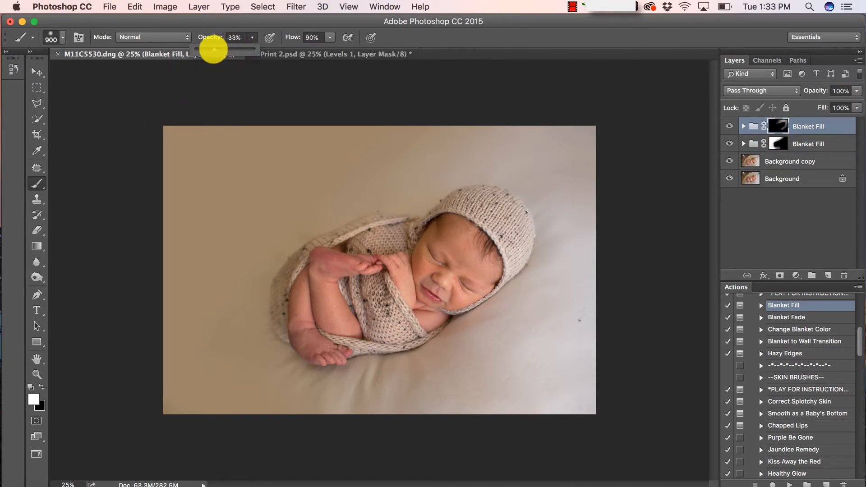
pyautogui.click(559, 213)
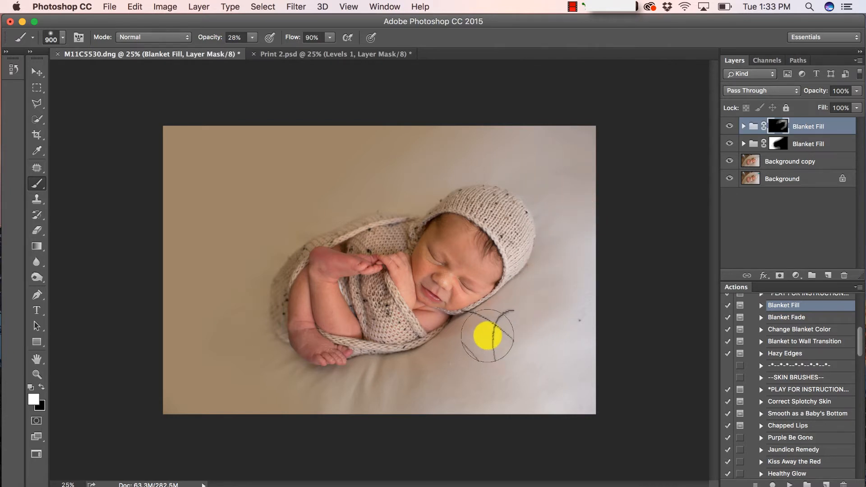
pyautogui.moveTo(567, 246)
pyautogui.mouseDown()
pyautogui.moveTo(554, 189)
pyautogui.moveTo(503, 159)
pyautogui.moveTo(574, 149)
pyautogui.moveTo(588, 245)
pyautogui.moveTo(549, 357)
pyautogui.moveTo(536, 356)
pyautogui.moveTo(566, 328)
pyautogui.moveTo(580, 337)
pyautogui.moveTo(563, 395)
pyautogui.moveTo(575, 421)
pyautogui.moveTo(593, 407)
pyautogui.moveTo(487, 400)
pyautogui.moveTo(541, 311)
pyautogui.moveTo(523, 315)
pyautogui.moveTo(416, 413)
pyautogui.moveTo(412, 399)
pyautogui.moveTo(395, 408)
pyautogui.moveTo(350, 400)
pyautogui.moveTo(488, 369)
pyautogui.moveTo(464, 378)
pyautogui.moveTo(529, 303)
pyautogui.moveTo(565, 281)
pyautogui.moveTo(550, 328)
pyautogui.moveTo(584, 411)
pyautogui.moveTo(598, 404)
pyautogui.moveTo(591, 363)
pyautogui.moveTo(461, 410)
pyautogui.mouseUp()
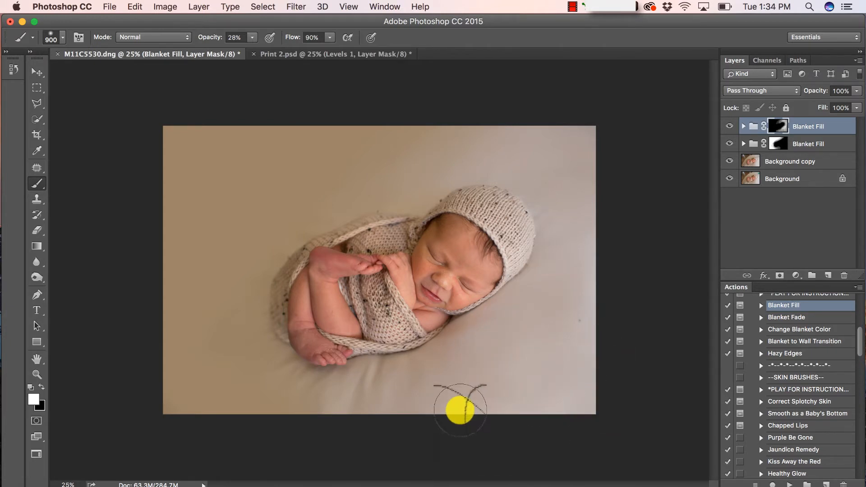
# Recolour the top group's Sample Blanket Color fill to the lighter tan b6a198
pyautogui.click(743, 126)
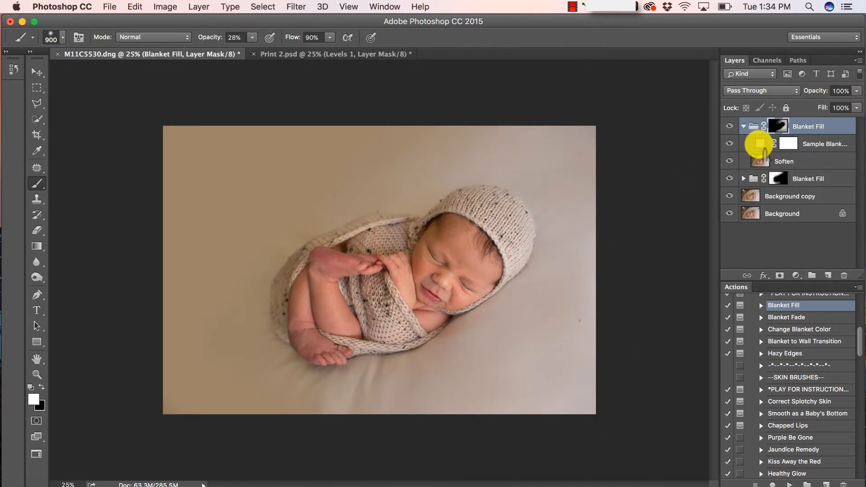
pyautogui.doubleClick(759, 144)
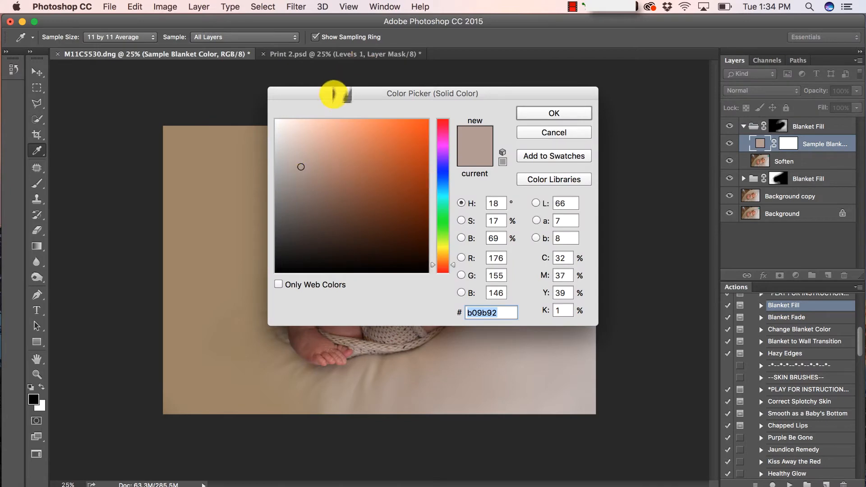
pyautogui.moveTo(333, 93); pyautogui.dragTo(694, 77)
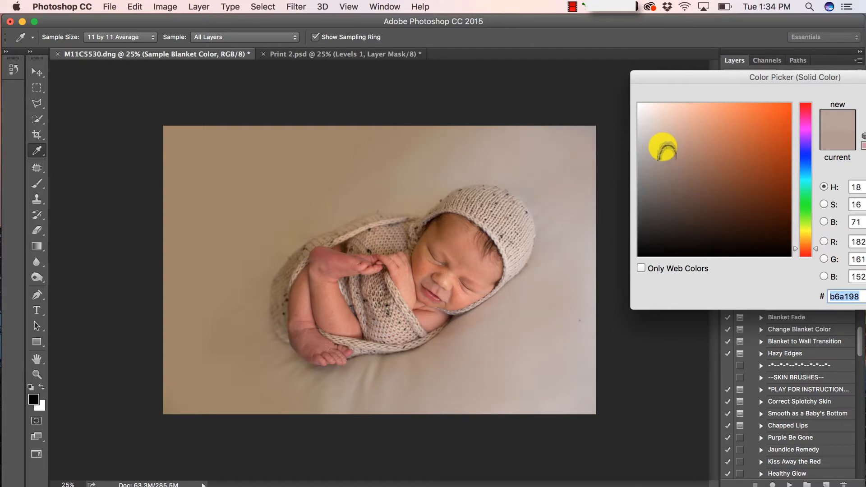
pyautogui.moveTo(680, 77); pyautogui.dragTo(553, 89)
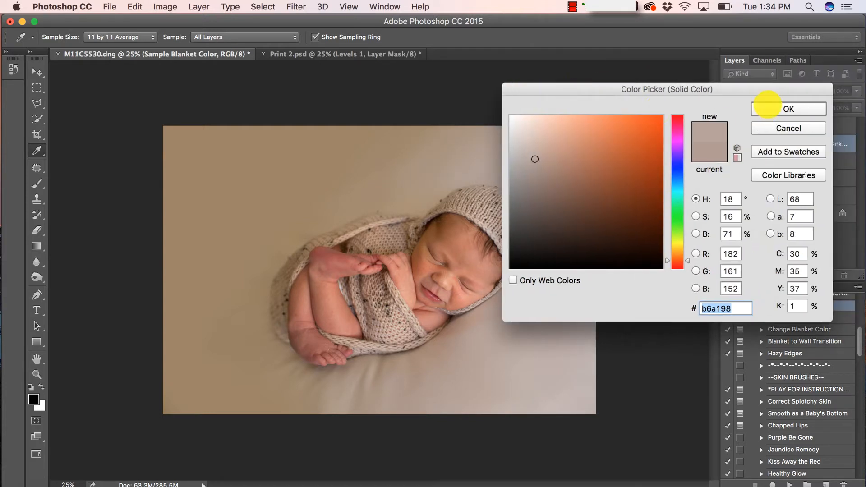
pyautogui.click(767, 107)
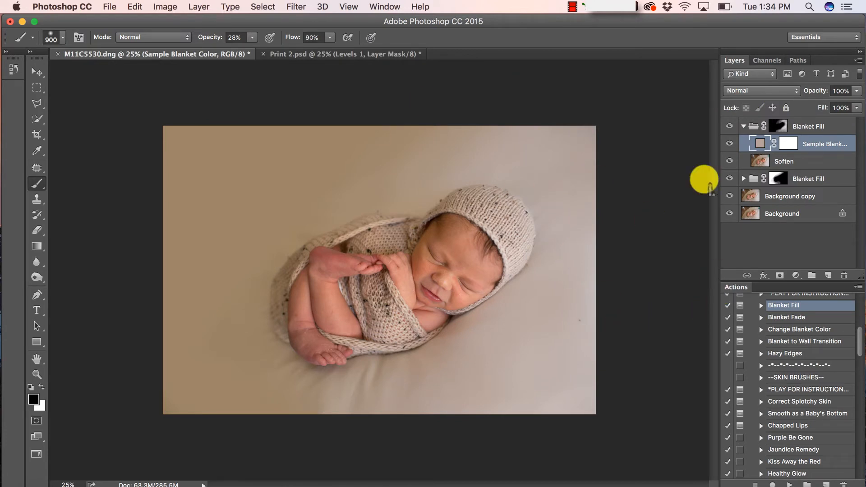
pyautogui.click(743, 126)
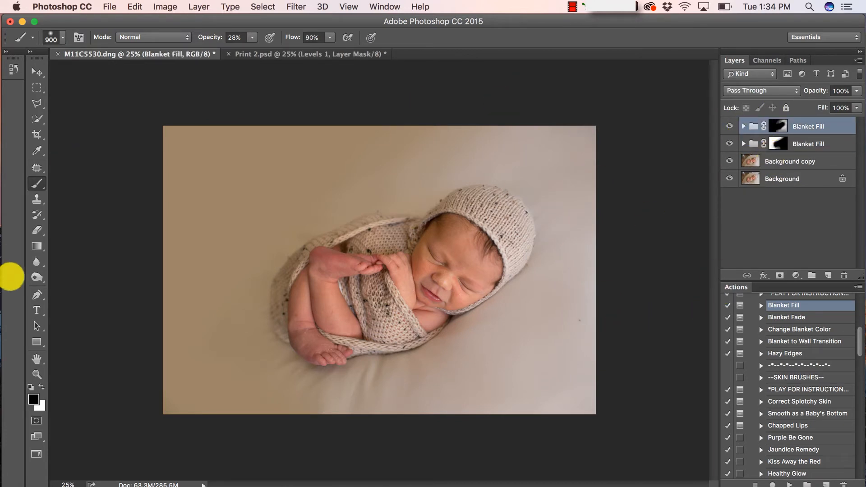
# Create Snapshot 4 in the History panel and make it the current history state
pyautogui.click(5, 51)
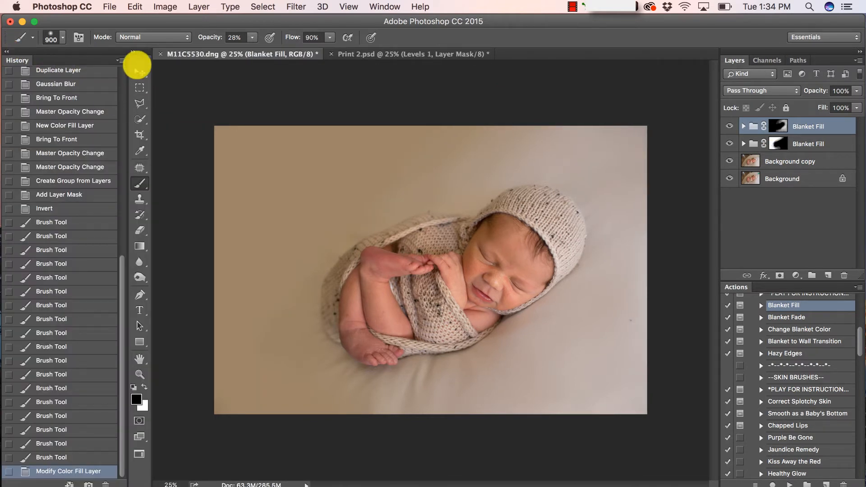
pyautogui.click(7, 50)
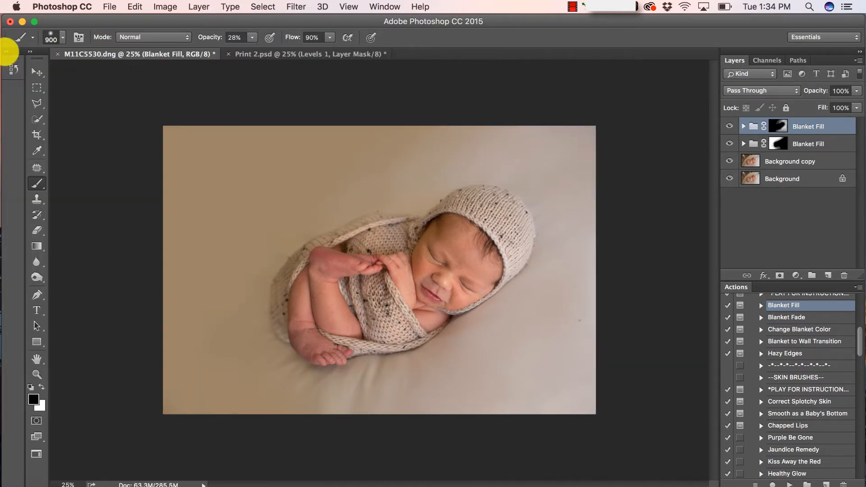
pyautogui.click(7, 50)
pyautogui.click(120, 60)
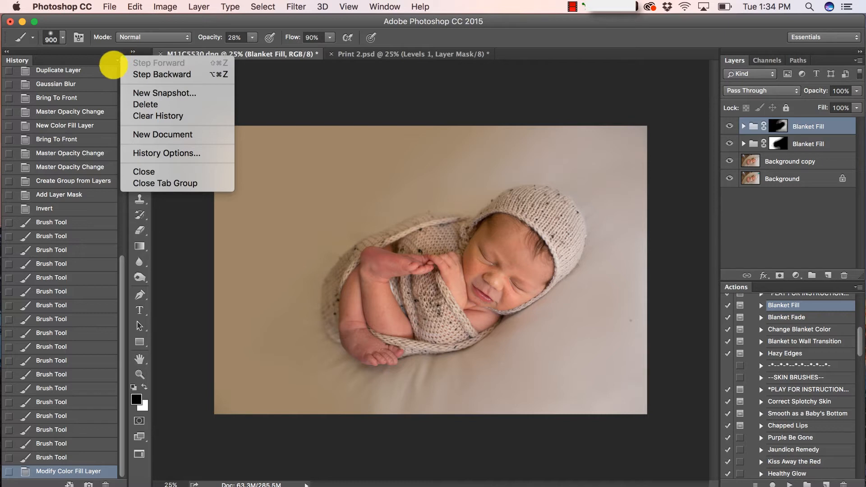
pyautogui.click(158, 93)
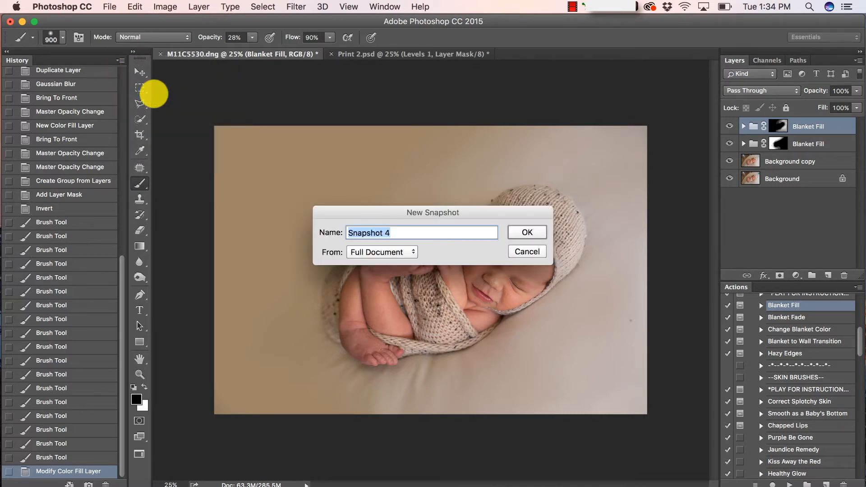
pyautogui.click(527, 233)
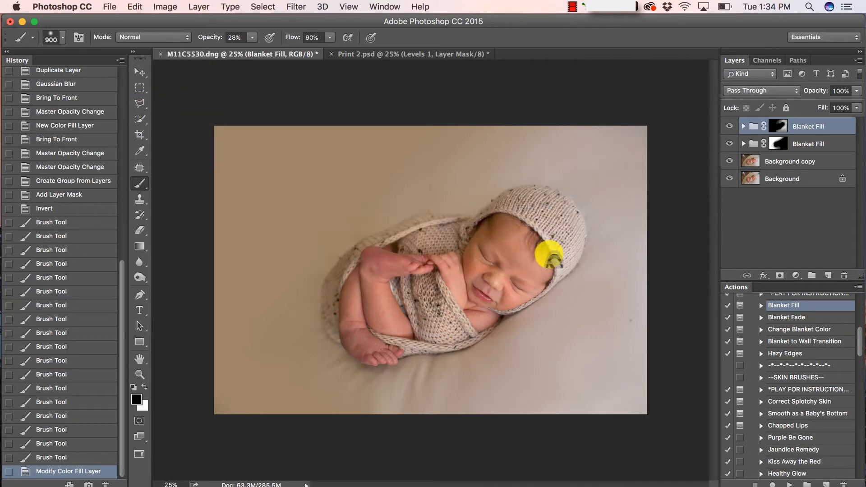
pyautogui.scroll(10, 56, 139)
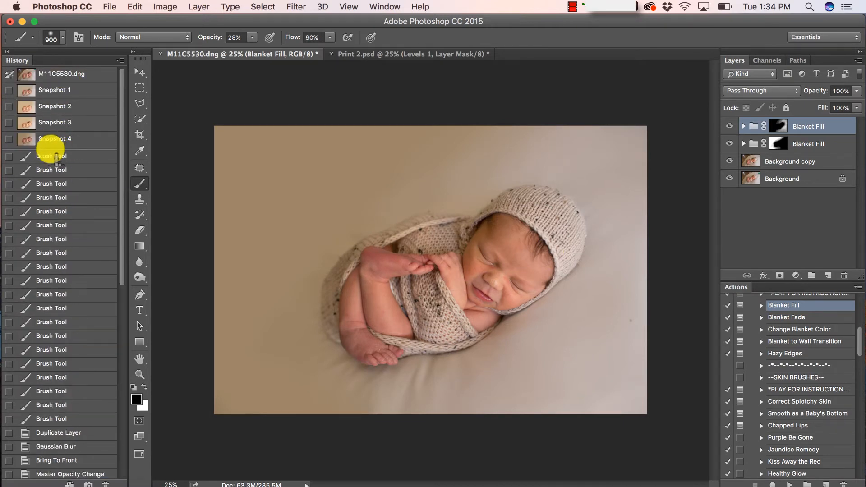
pyautogui.click(57, 139)
pyautogui.scroll(-5, 87, 138)
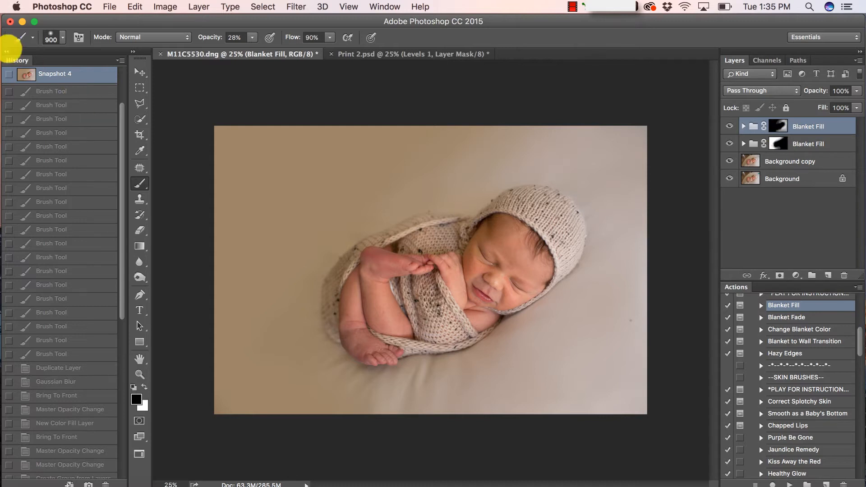
pyautogui.click(7, 50)
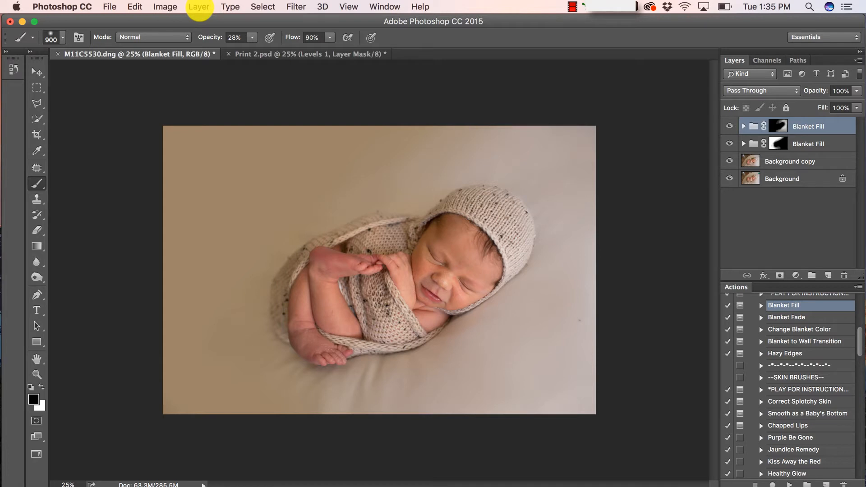
# Flatten the image and duplicate the Background into a new Background copy layer
pyautogui.click(199, 7)
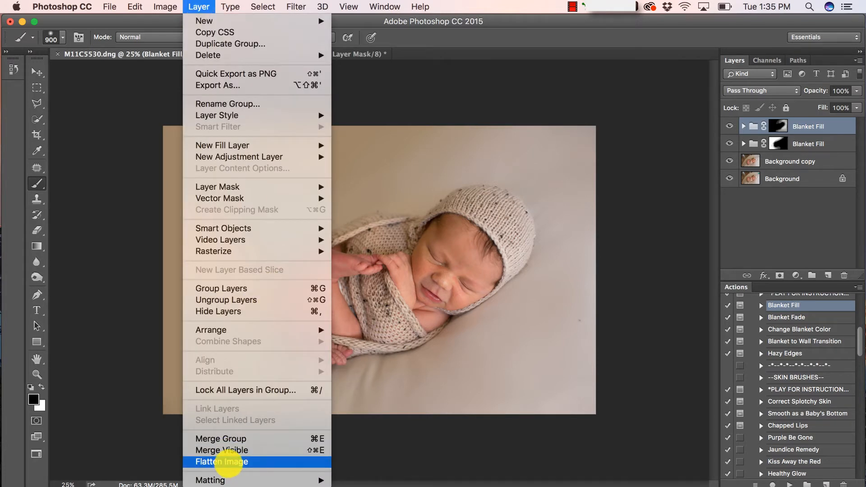
pyautogui.click(228, 462)
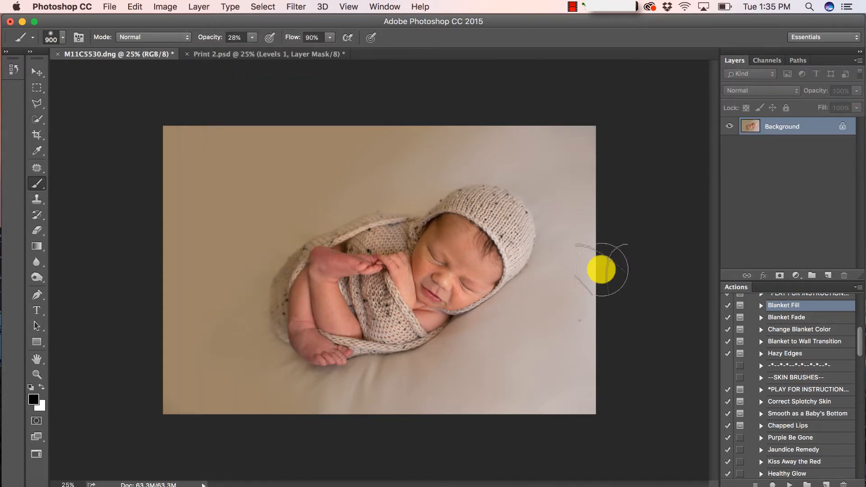
pyautogui.moveTo(847, 127); pyautogui.dragTo(828, 274)
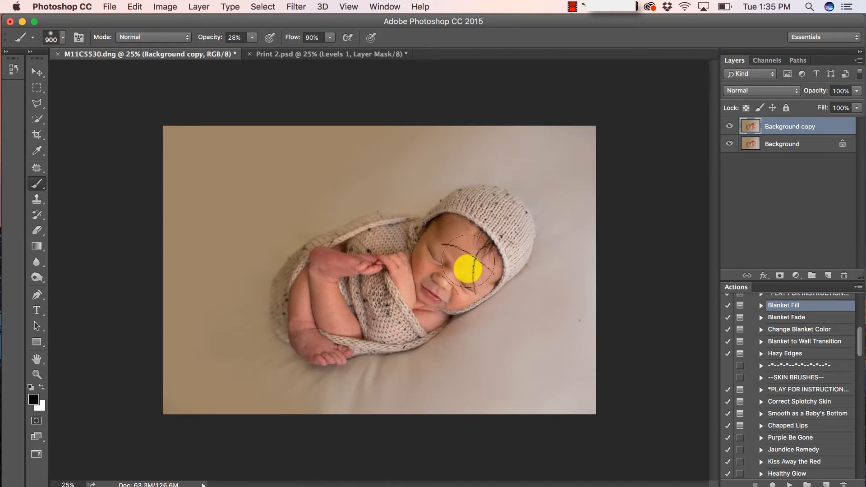
pyautogui.click(37, 374)
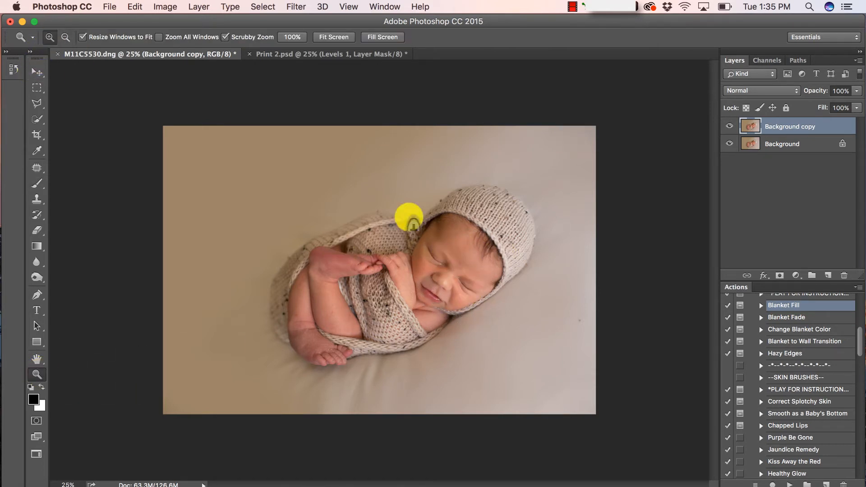
# Zoom to 50% on the baby's face and set the Spot Healing Brush to size 15
pyautogui.click(463, 272)
pyautogui.click(37, 167)
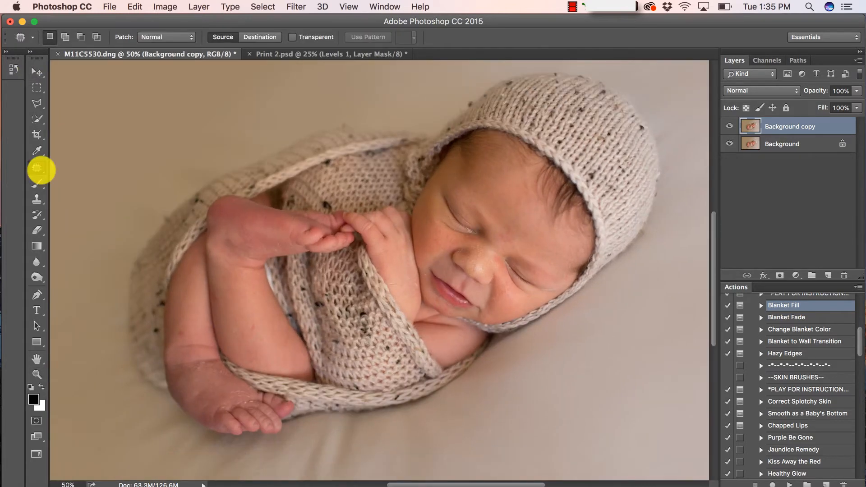
pyautogui.moveTo(37, 167); pyautogui.dragTo(74, 166)
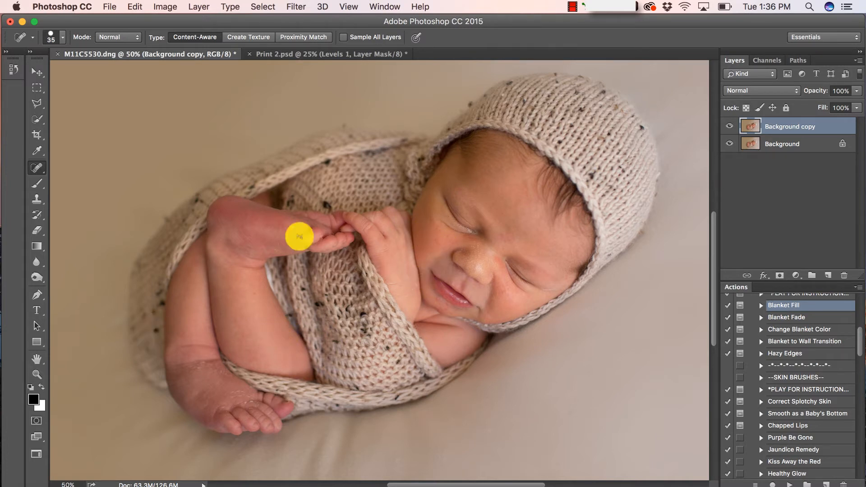
pyautogui.scroll(2, 480, 234)
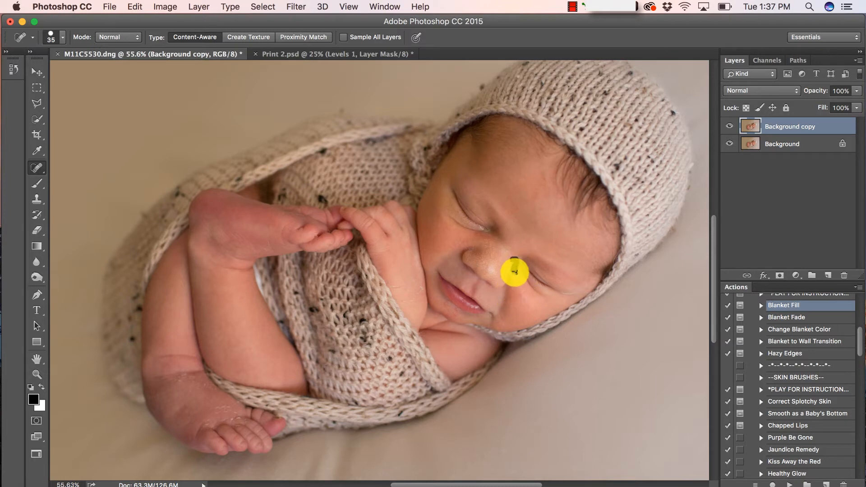
pyautogui.press('[')
pyautogui.press('[')
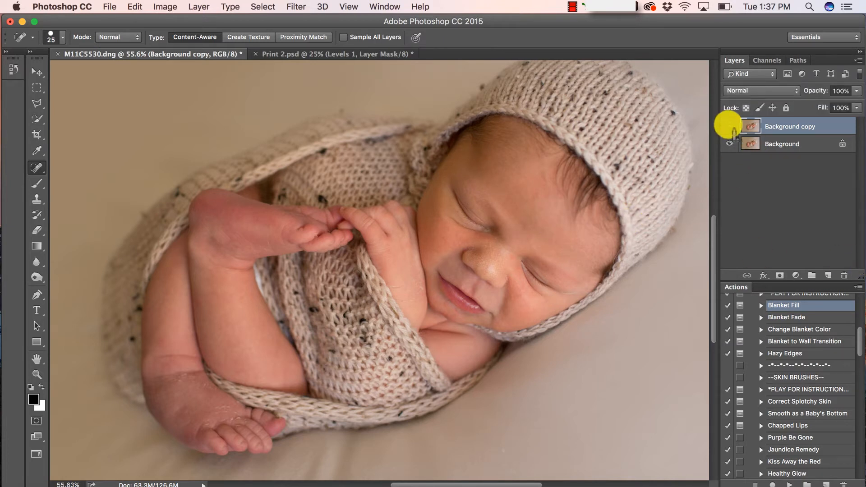
# Toggle the Background copy's visibility off and on to compare with the original
pyautogui.click(728, 126)
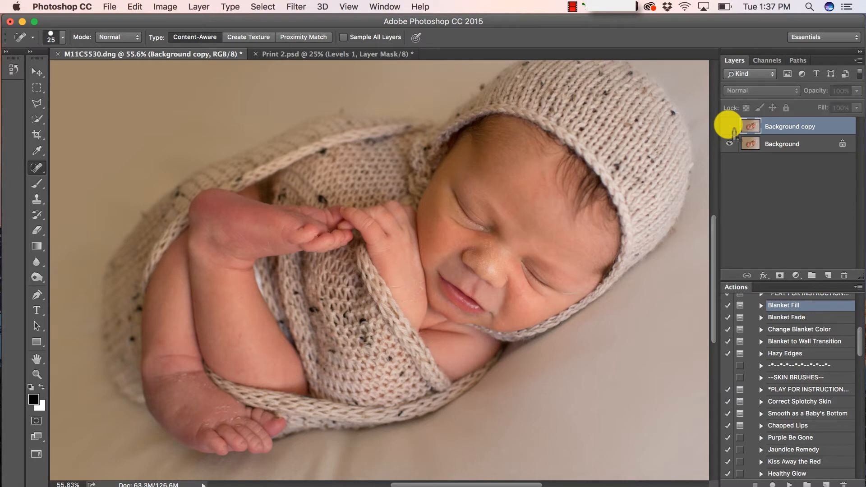
pyautogui.click(728, 126)
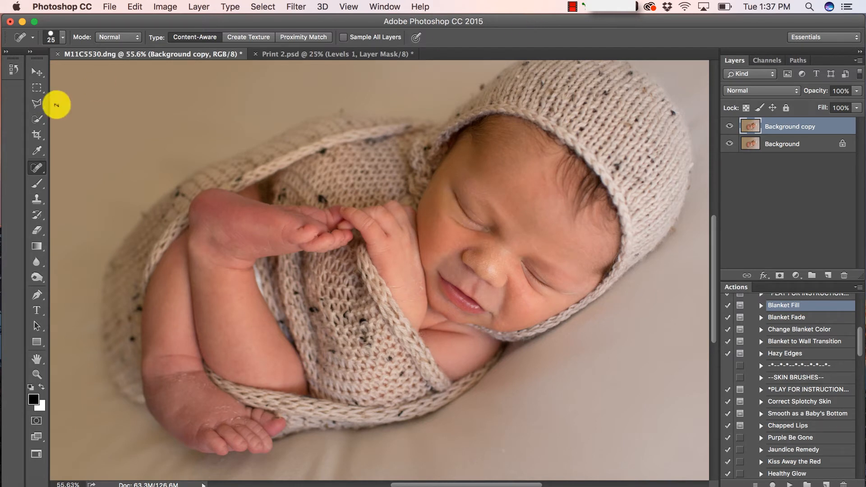
pyautogui.click(194, 7)
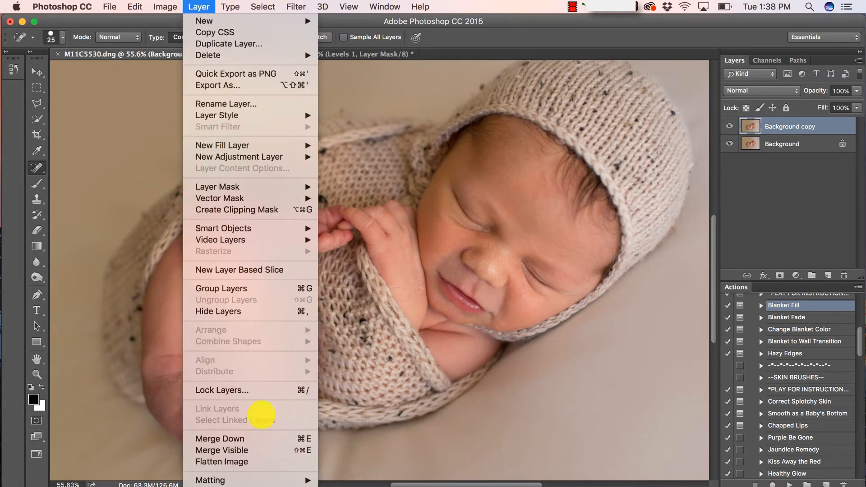
# Flatten the image, then play the Smooth as a Baby's Bottom action past its flatten warning
pyautogui.click(250, 461)
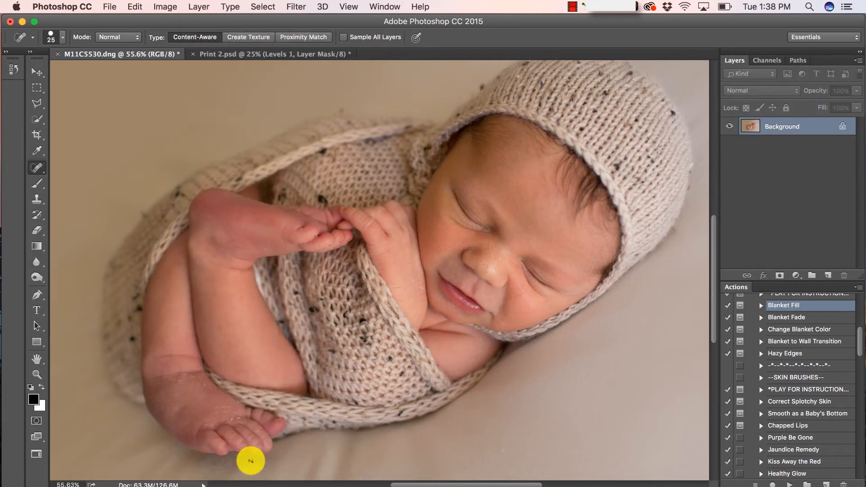
pyautogui.scroll(-2, 811, 375)
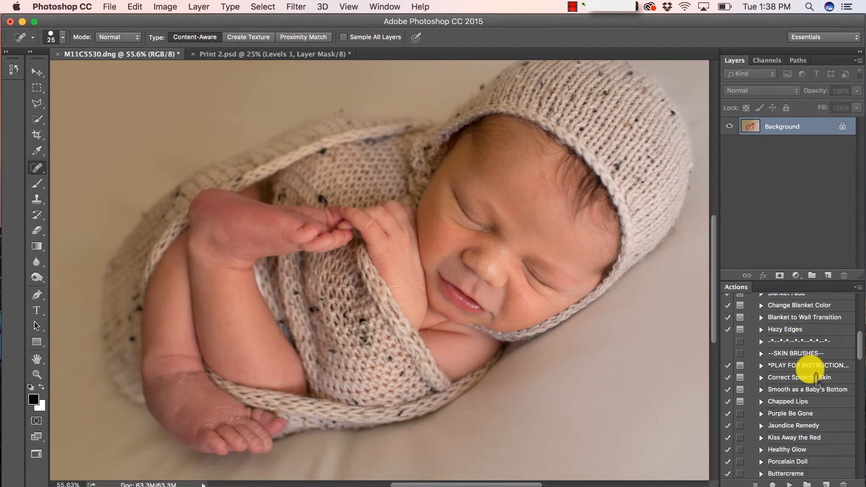
pyautogui.click(807, 391)
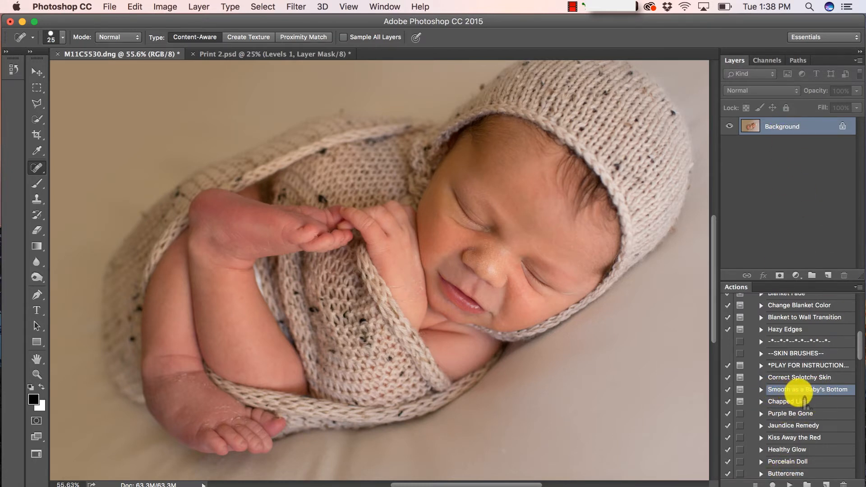
pyautogui.click(789, 484)
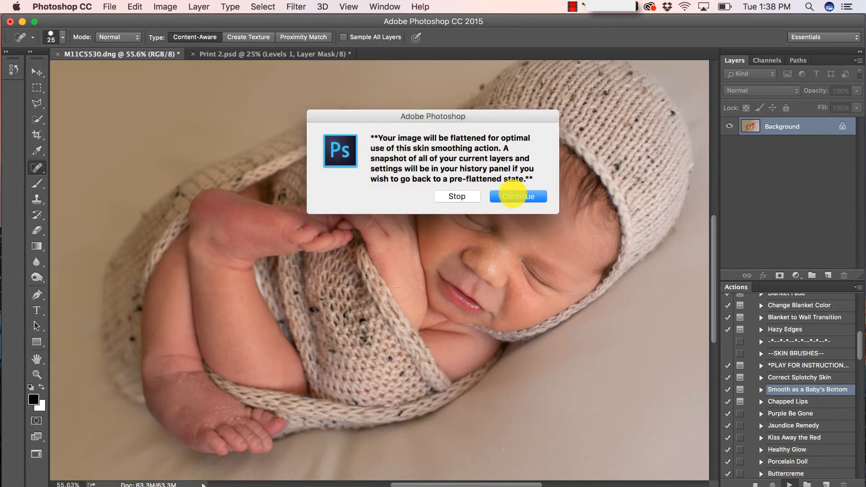
pyautogui.click(512, 194)
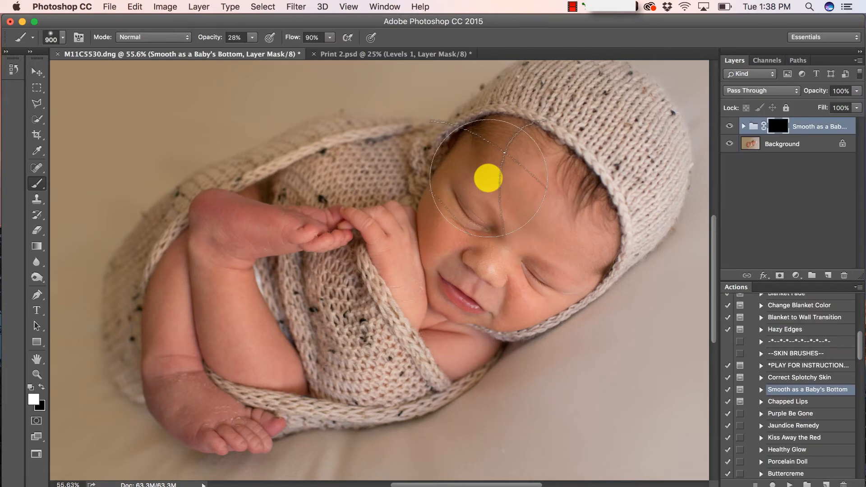
# Paint smoothing onto the baby's forehead with a smaller brush at 100% opacity
pyautogui.press('[')
pyautogui.press('[')
pyautogui.press('[')
pyautogui.press('[')
pyautogui.press('[')
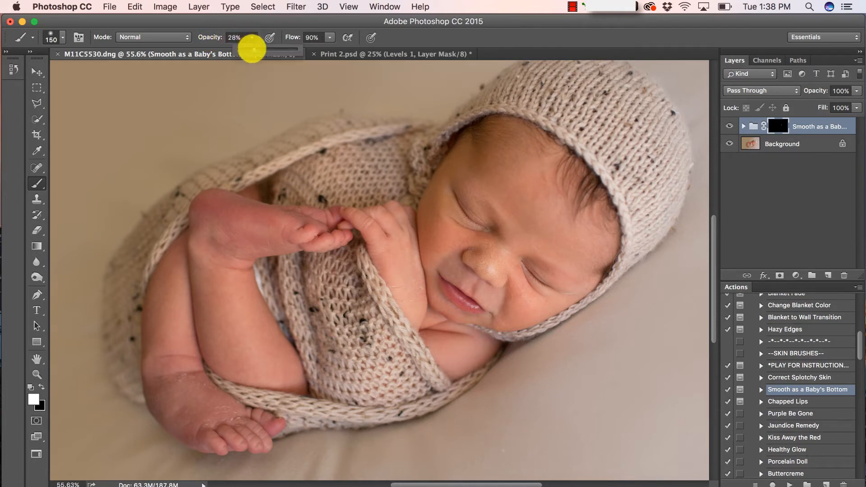
pyautogui.moveTo(252, 37); pyautogui.dragTo(318, 51)
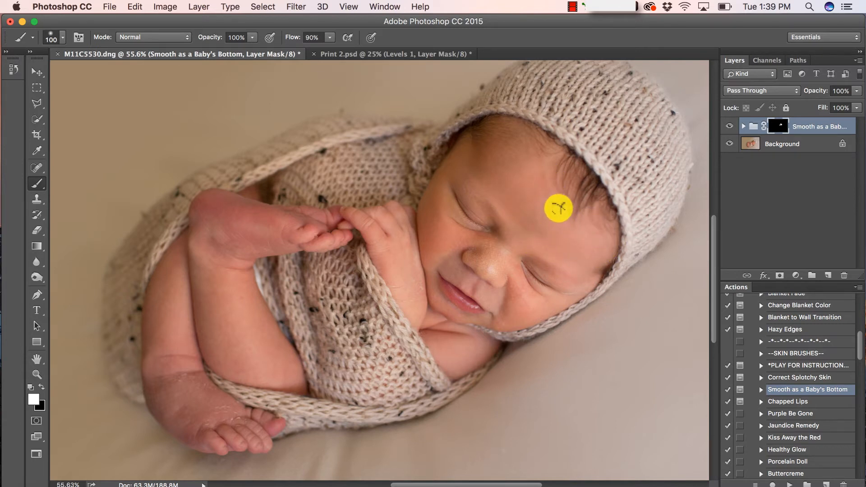
pyautogui.moveTo(551, 160)
pyautogui.mouseDown()
pyautogui.moveTo(535, 185)
pyautogui.moveTo(504, 148)
pyautogui.moveTo(477, 147)
pyautogui.mouseUp()
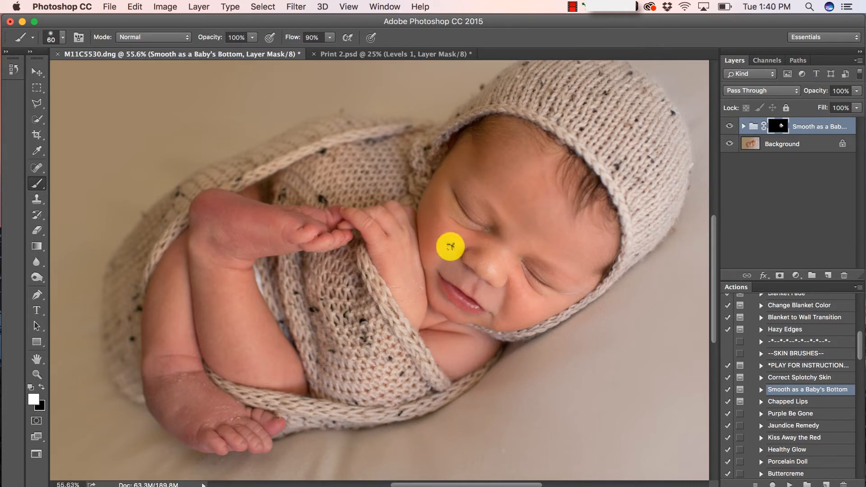
# With the red mask overlay, paint white over the forehead streak, right eyelid and upper lip
pyautogui.press('\\')
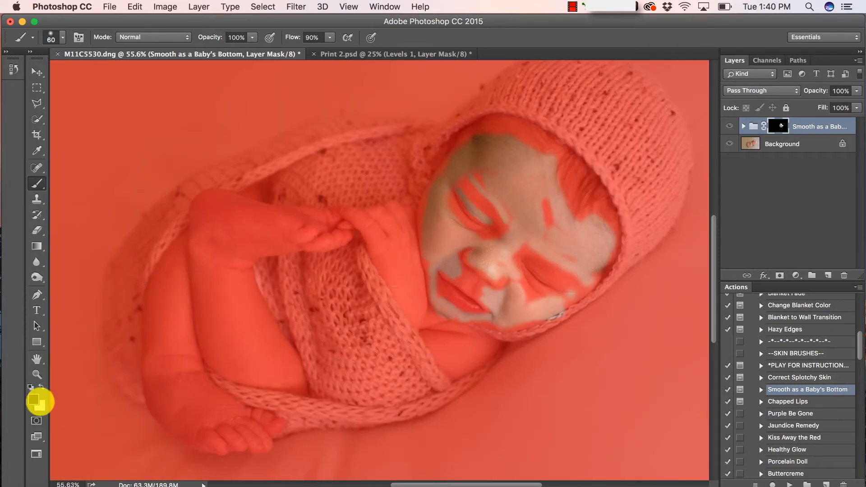
pyautogui.click(41, 386)
pyautogui.moveTo(549, 196)
pyautogui.mouseDown()
pyautogui.moveTo(546, 218)
pyautogui.moveTo(541, 188)
pyautogui.moveTo(554, 223)
pyautogui.moveTo(577, 241)
pyautogui.moveTo(562, 230)
pyautogui.moveTo(558, 241)
pyautogui.moveTo(541, 233)
pyautogui.mouseUp()
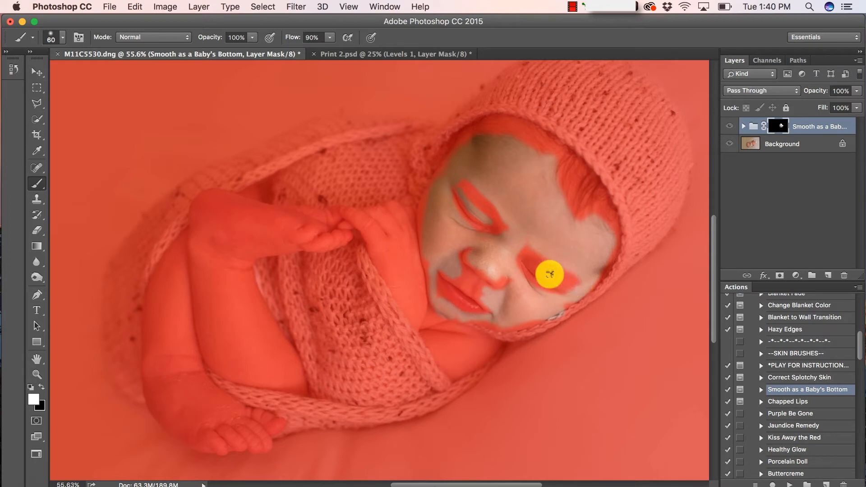
pyautogui.moveTo(543, 274)
pyautogui.mouseDown()
pyautogui.moveTo(517, 250)
pyautogui.moveTo(573, 287)
pyautogui.moveTo(558, 280)
pyautogui.moveTo(566, 293)
pyautogui.moveTo(525, 287)
pyautogui.mouseUp()
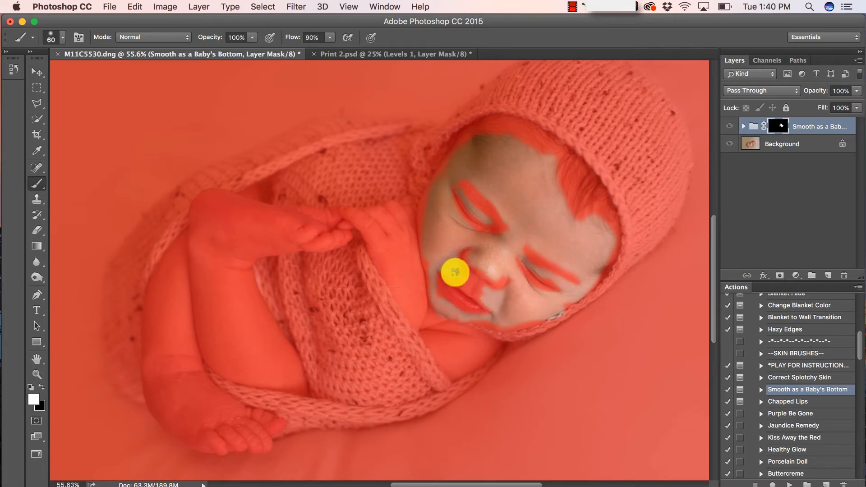
pyautogui.moveTo(459, 273)
pyautogui.mouseDown()
pyautogui.moveTo(474, 285)
pyautogui.moveTo(440, 303)
pyautogui.moveTo(428, 262)
pyautogui.moveTo(429, 287)
pyautogui.mouseUp()
pyautogui.press('\\')
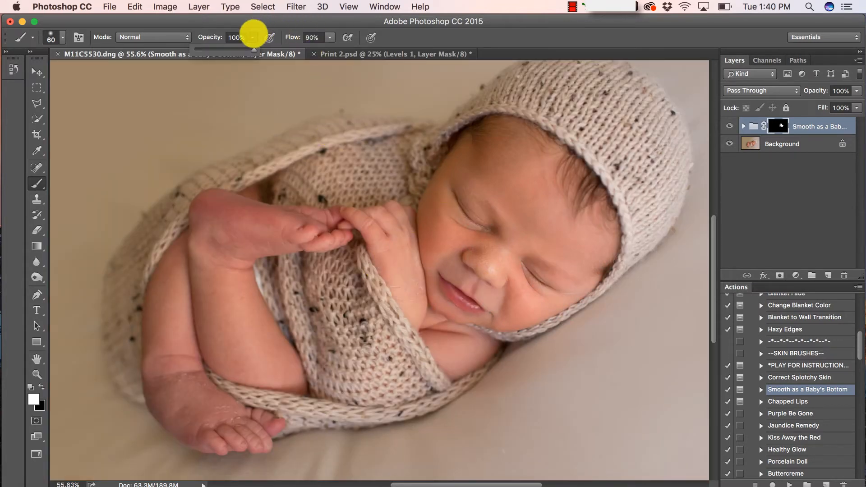
# Paint smoothing over the heel and calf at 71% opacity, then fit the photo on screen
pyautogui.click(252, 37)
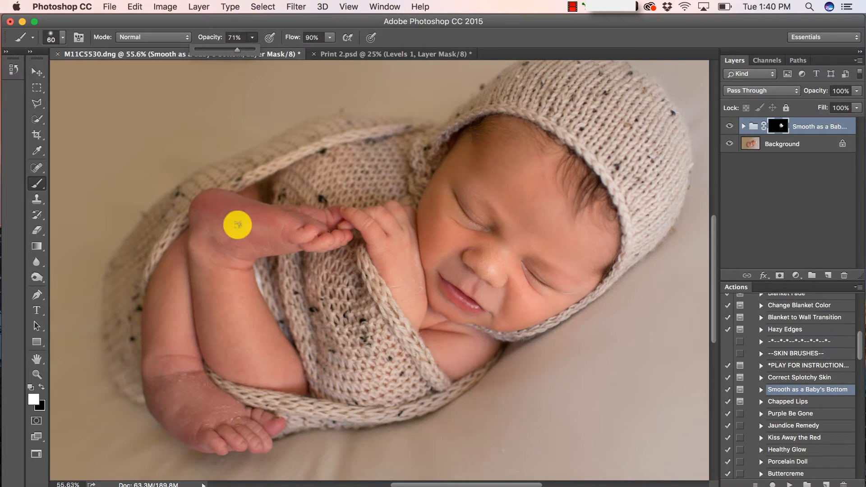
pyautogui.press(']')
pyautogui.press(']')
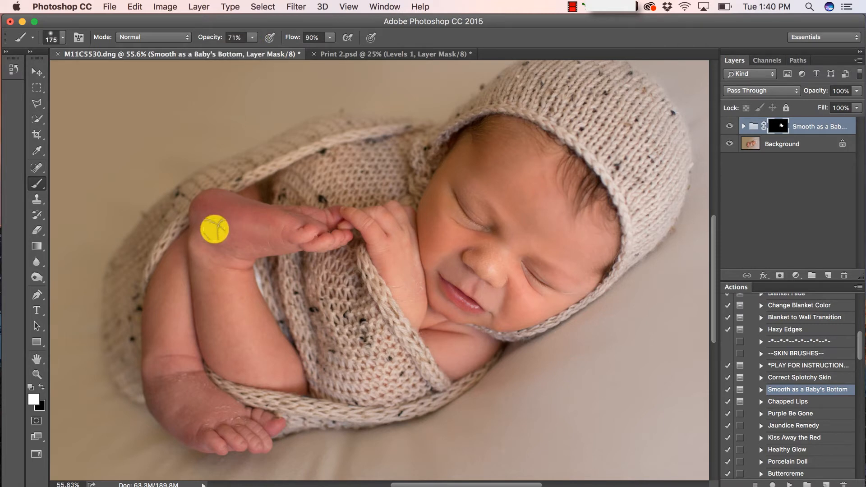
pyautogui.moveTo(215, 230)
pyautogui.mouseDown()
pyautogui.moveTo(218, 278)
pyautogui.moveTo(202, 218)
pyautogui.moveTo(217, 349)
pyautogui.moveTo(213, 297)
pyautogui.moveTo(237, 350)
pyautogui.moveTo(282, 368)
pyautogui.moveTo(223, 259)
pyautogui.moveTo(237, 238)
pyautogui.moveTo(227, 286)
pyautogui.moveTo(235, 365)
pyautogui.moveTo(221, 361)
pyautogui.moveTo(217, 304)
pyautogui.moveTo(174, 315)
pyautogui.moveTo(171, 276)
pyautogui.moveTo(162, 326)
pyautogui.moveTo(170, 288)
pyautogui.moveTo(183, 372)
pyautogui.moveTo(177, 329)
pyautogui.moveTo(164, 372)
pyautogui.moveTo(155, 347)
pyautogui.moveTo(159, 393)
pyautogui.moveTo(202, 435)
pyautogui.moveTo(188, 411)
pyautogui.moveTo(215, 419)
pyautogui.moveTo(238, 414)
pyautogui.moveTo(203, 398)
pyautogui.moveTo(181, 360)
pyautogui.moveTo(172, 287)
pyautogui.moveTo(176, 275)
pyautogui.moveTo(270, 235)
pyautogui.moveTo(226, 229)
pyautogui.moveTo(267, 232)
pyautogui.moveTo(212, 205)
pyautogui.moveTo(272, 233)
pyautogui.moveTo(315, 216)
pyautogui.moveTo(282, 219)
pyautogui.moveTo(295, 220)
pyautogui.moveTo(285, 240)
pyautogui.moveTo(320, 238)
pyautogui.moveTo(307, 245)
pyautogui.moveTo(335, 212)
pyautogui.moveTo(332, 222)
pyautogui.moveTo(361, 221)
pyautogui.moveTo(394, 275)
pyautogui.moveTo(386, 222)
pyautogui.moveTo(404, 243)
pyautogui.moveTo(404, 230)
pyautogui.moveTo(421, 304)
pyautogui.moveTo(402, 271)
pyautogui.moveTo(394, 291)
pyautogui.moveTo(386, 261)
pyautogui.moveTo(448, 379)
pyautogui.moveTo(427, 339)
pyautogui.moveTo(464, 342)
pyautogui.moveTo(453, 352)
pyautogui.moveTo(493, 353)
pyautogui.moveTo(421, 315)
pyautogui.moveTo(320, 284)
pyautogui.moveTo(268, 282)
pyautogui.mouseUp()
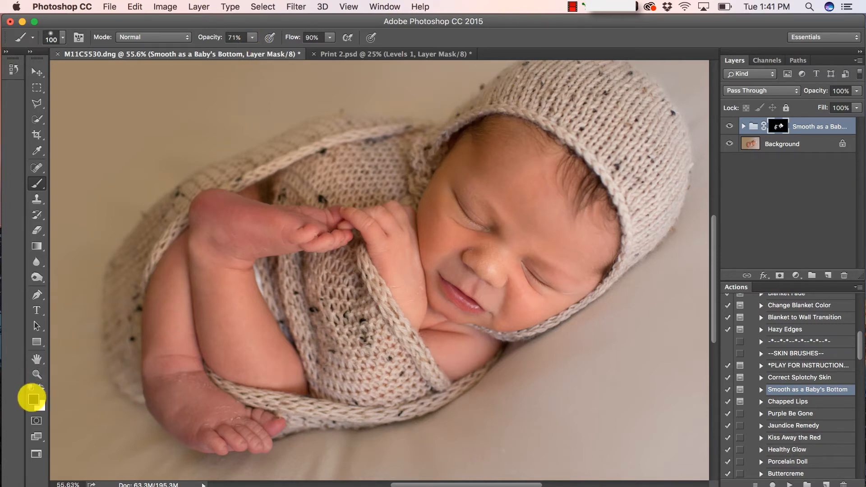
pyautogui.click(36, 374)
pyautogui.click(334, 36)
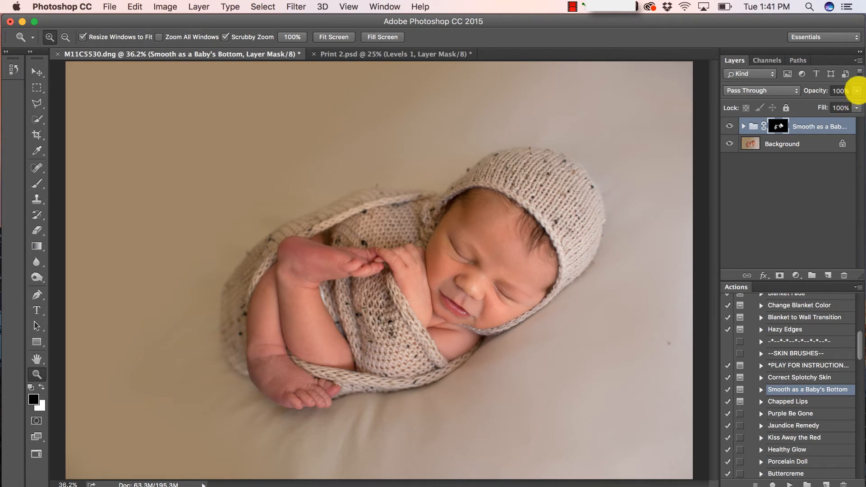
pyautogui.click(855, 91)
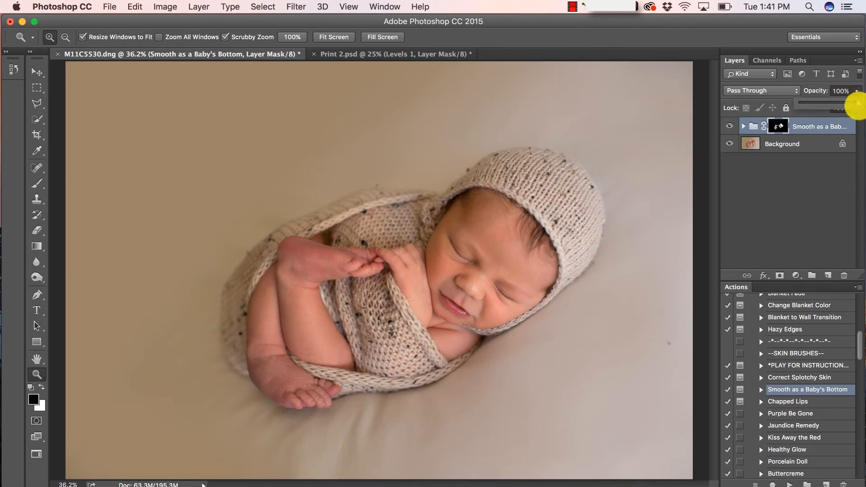
pyautogui.moveTo(852, 102); pyautogui.dragTo(841, 116)
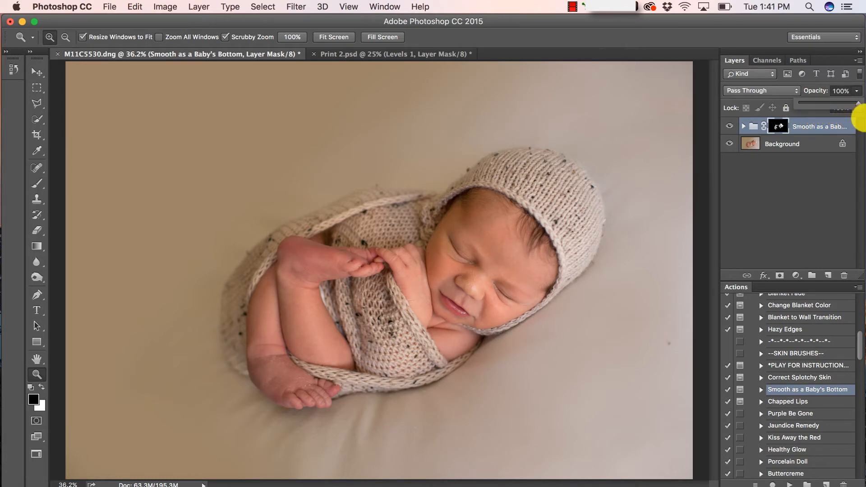
pyautogui.click(810, 122)
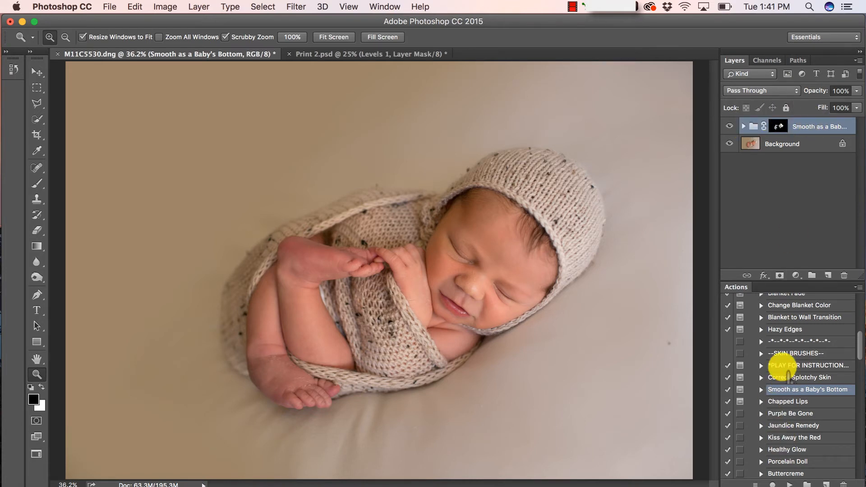
pyautogui.scroll(2, 786, 374)
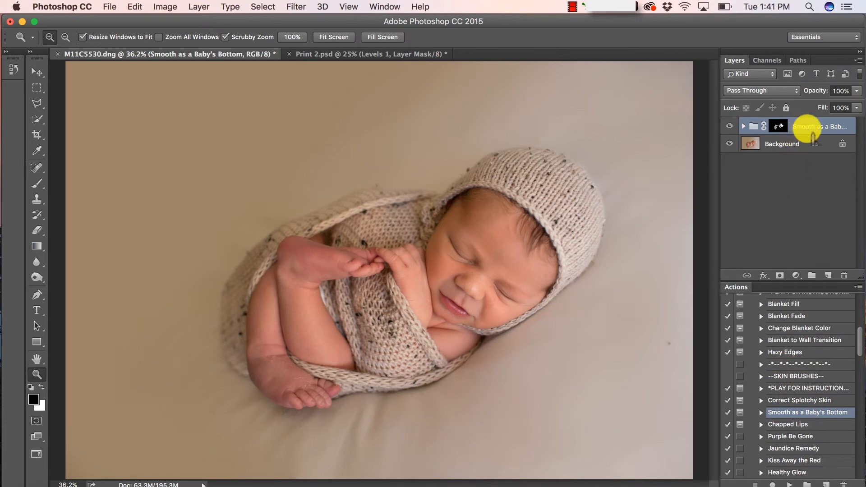
pyautogui.click(789, 142)
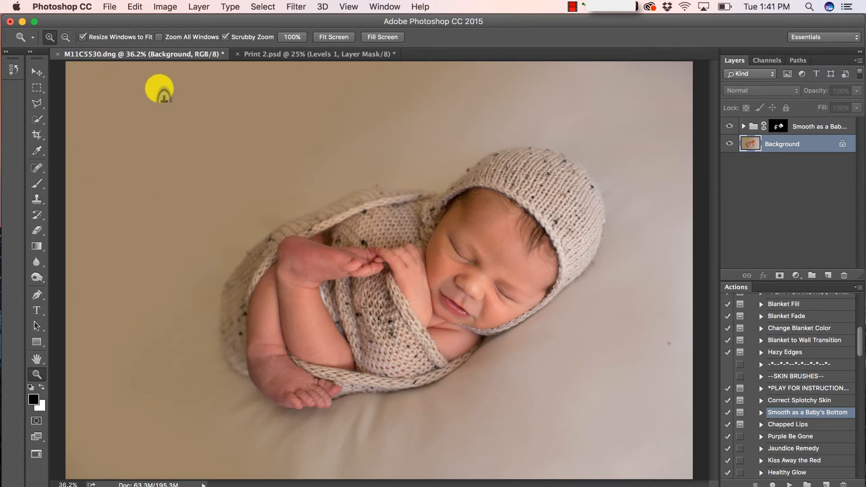
# Zoom out to 33.3%, flatten the smoothing group into Background, and duplicate it as Background copy
pyautogui.click(66, 37)
pyautogui.click(402, 208)
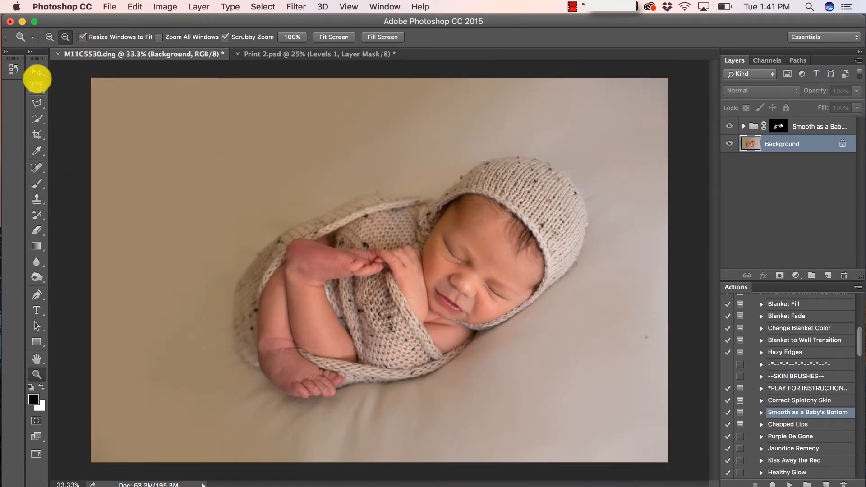
pyautogui.click(37, 72)
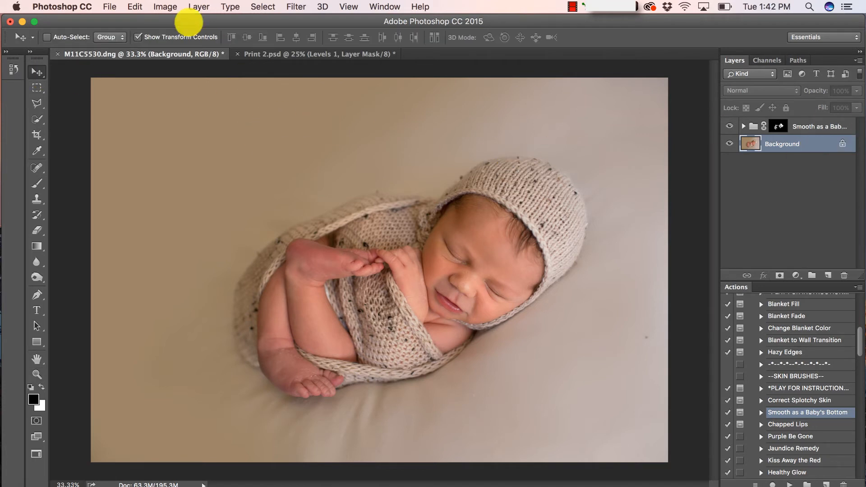
pyautogui.click(194, 8)
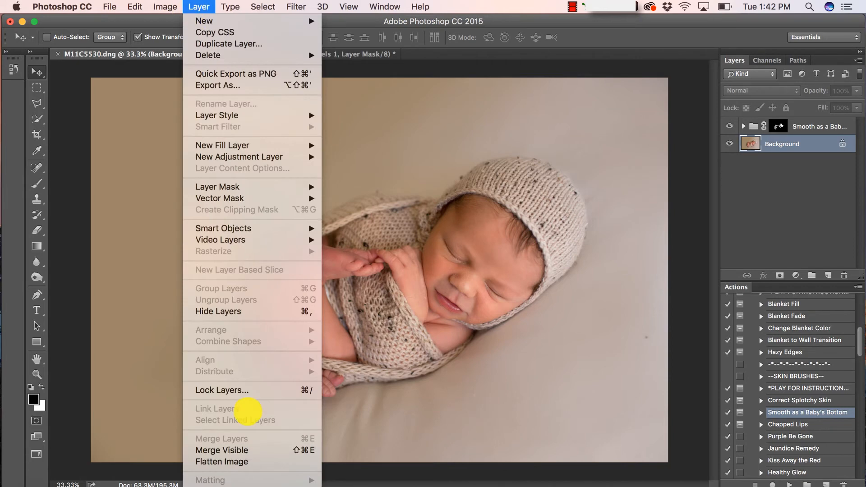
pyautogui.click(228, 460)
pyautogui.moveTo(834, 123); pyautogui.dragTo(830, 270)
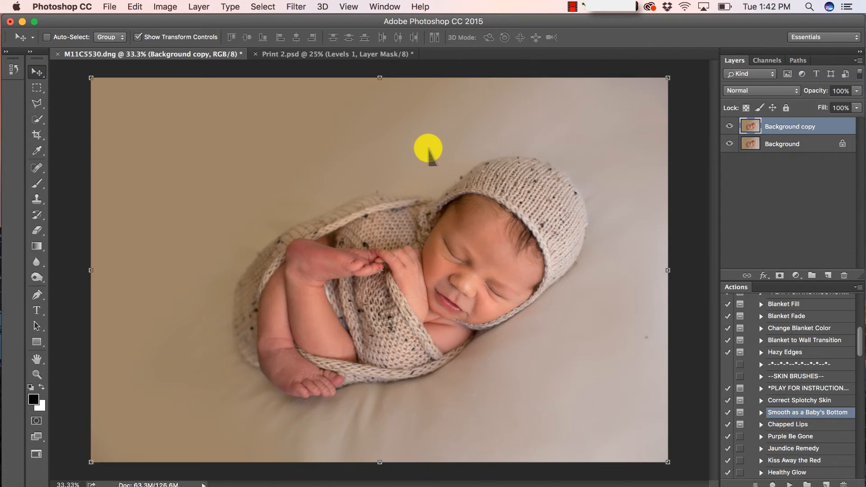
# Nudge the Background copy down and rotate it -1.09° to straighten the photo
pyautogui.moveTo(428, 153); pyautogui.dragTo(432, 199)
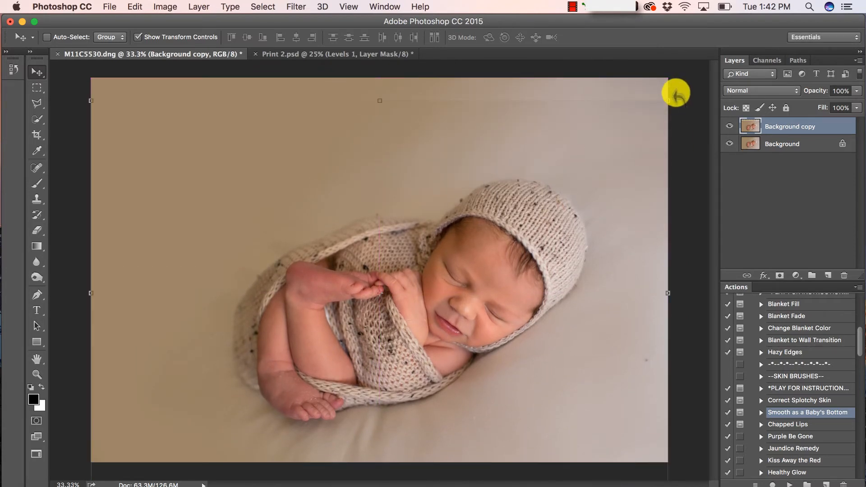
pyautogui.hotkey('ctrl', 't')
pyautogui.moveTo(676, 96); pyautogui.dragTo(666, 87)
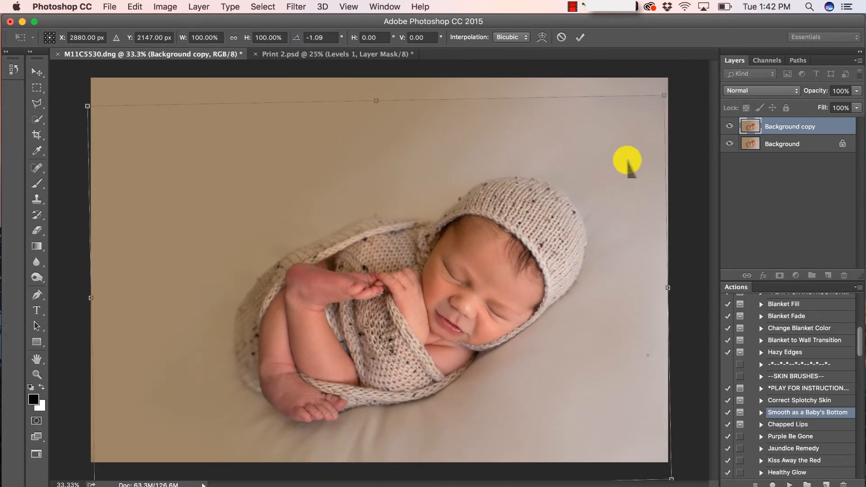
pyautogui.moveTo(624, 160); pyautogui.dragTo(634, 165)
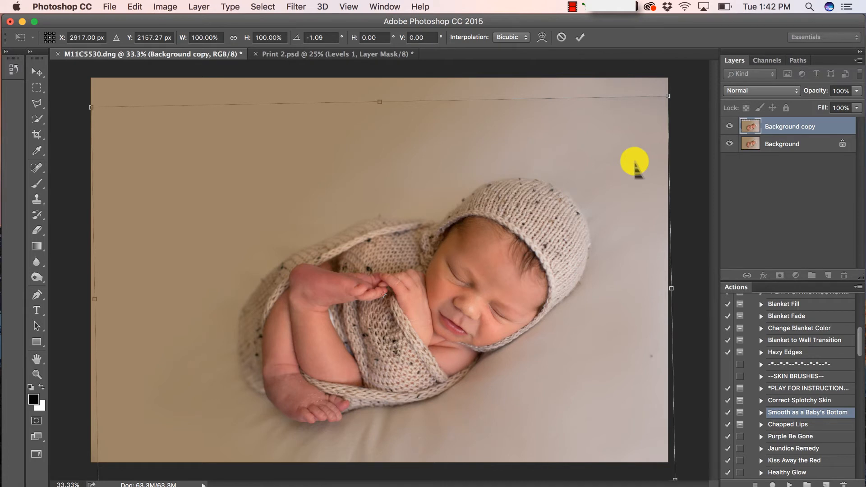
pyautogui.press('Return')
pyautogui.click(787, 144)
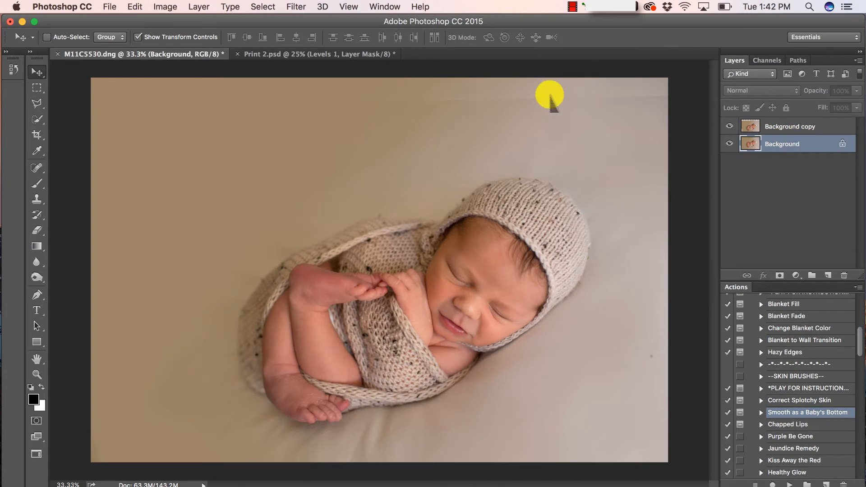
pyautogui.click(751, 127)
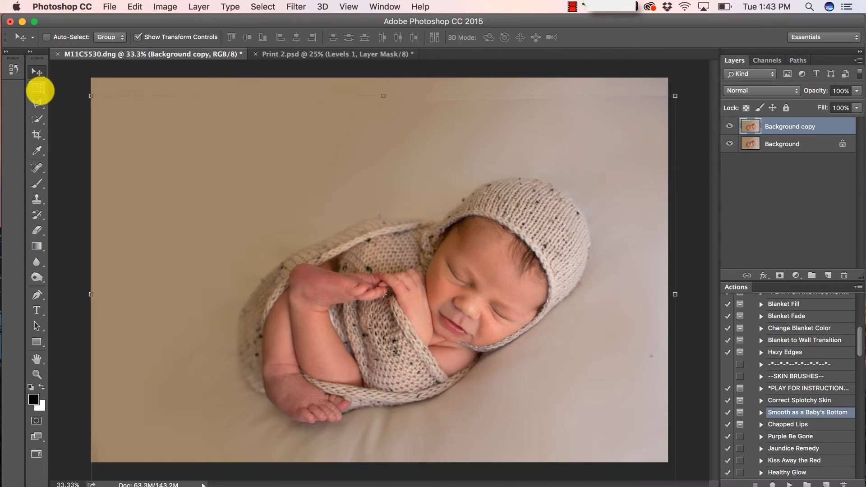
pyautogui.click(37, 88)
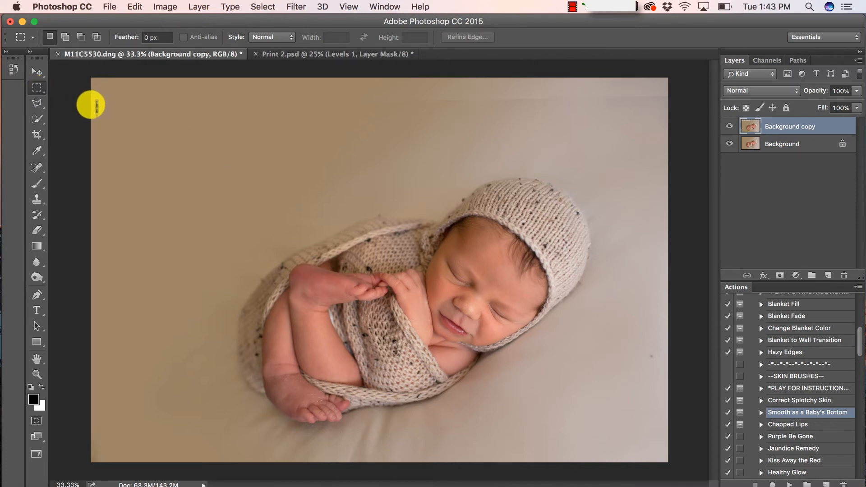
# Marquee the top backdrop strip and stretch it upward to 107.25% height to fill the top edge
pyautogui.moveTo(95, 103); pyautogui.dragTo(715, 171)
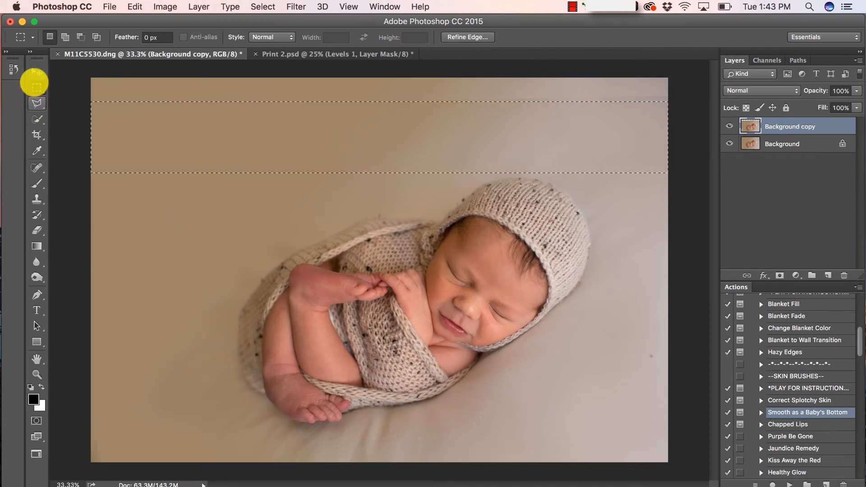
pyautogui.click(36, 72)
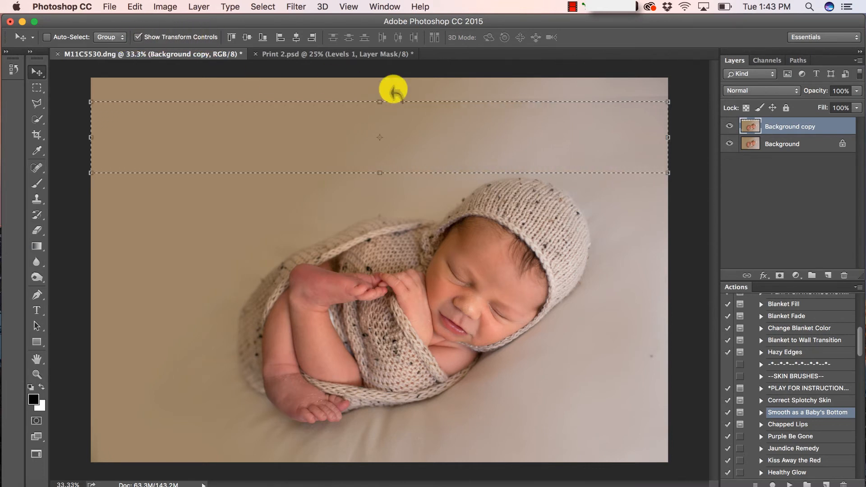
pyautogui.click(385, 106)
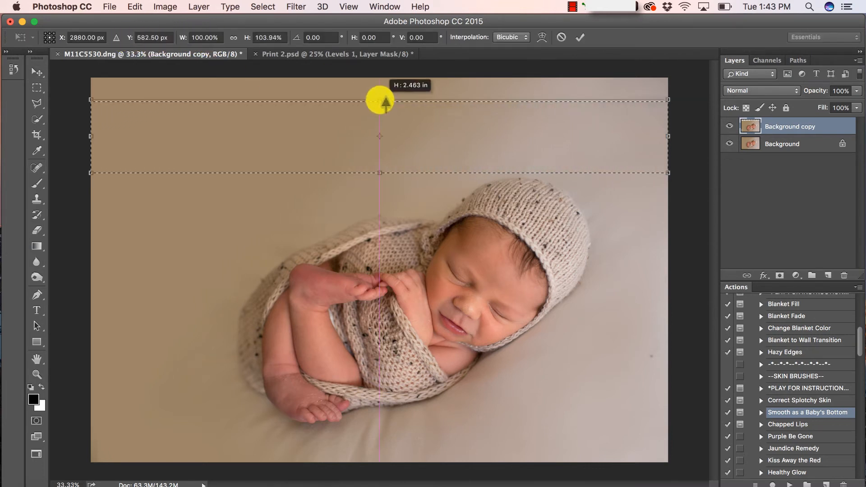
pyautogui.moveTo(387, 83); pyautogui.dragTo(387, 84)
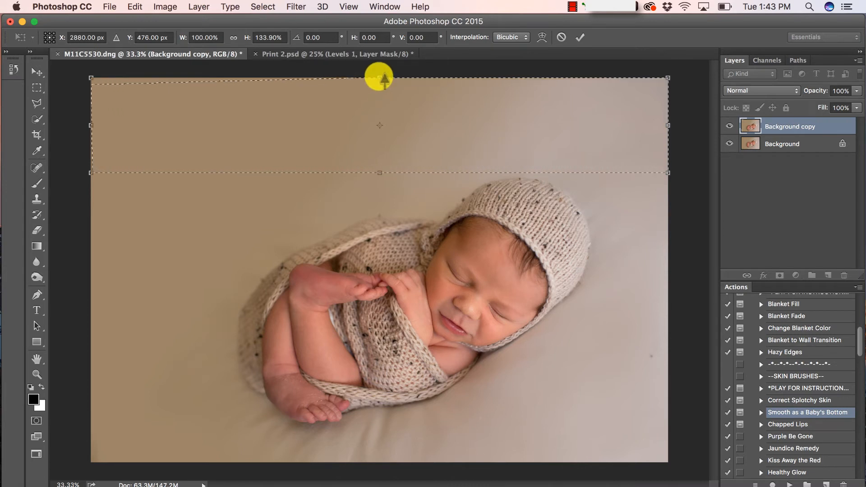
pyautogui.press('Return')
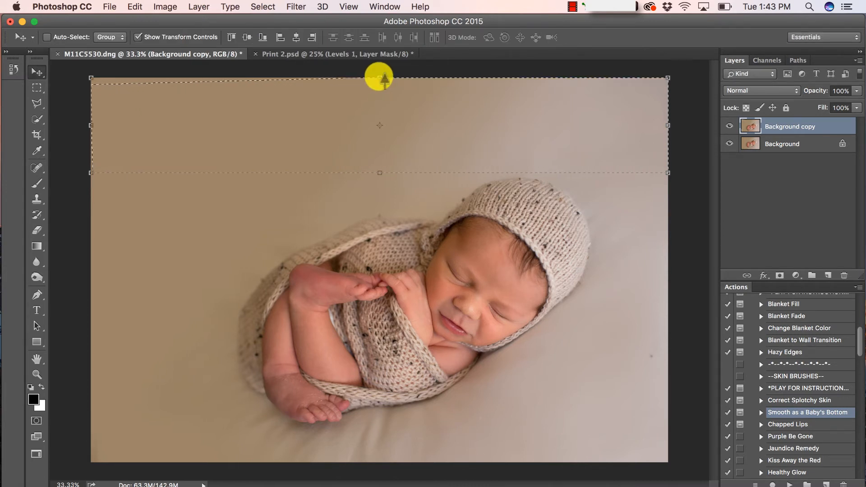
pyautogui.click(384, 80)
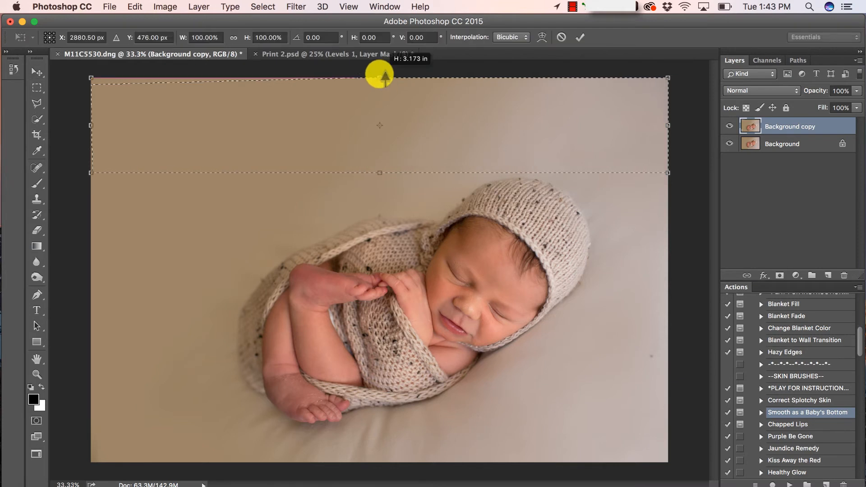
pyautogui.moveTo(385, 73); pyautogui.dragTo(385, 70)
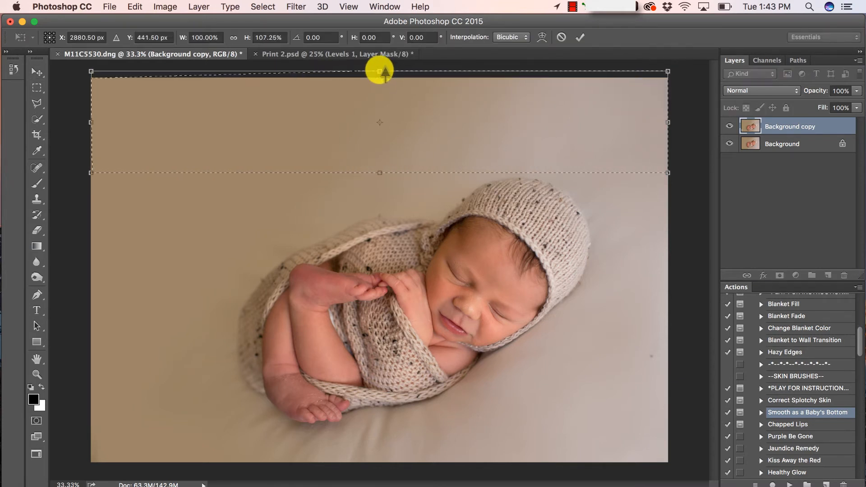
pyautogui.press('Return')
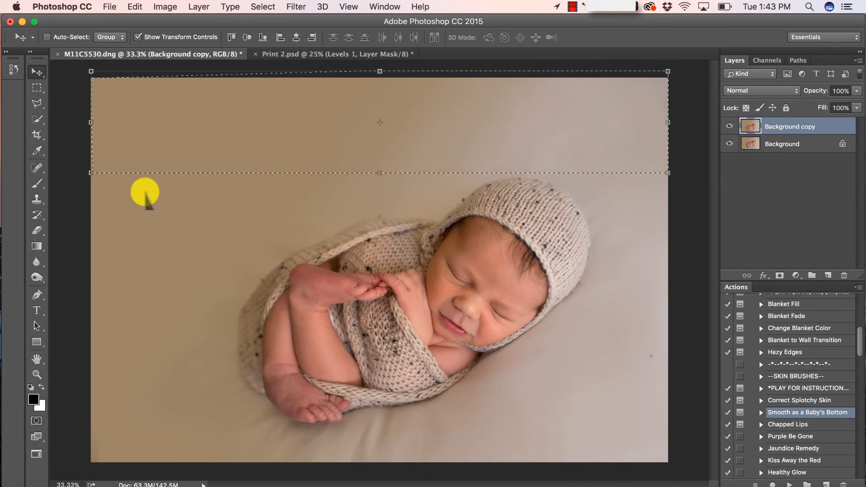
pyautogui.click(38, 88)
pyautogui.click(119, 234)
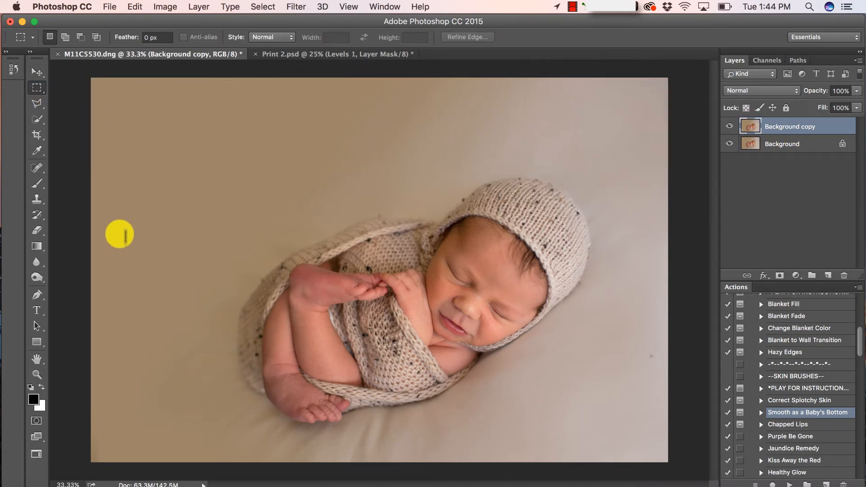
# Marquee the left backdrop strip, stretch it outward past the left edge, and deselect
pyautogui.moveTo(84, 77); pyautogui.dragTo(140, 468)
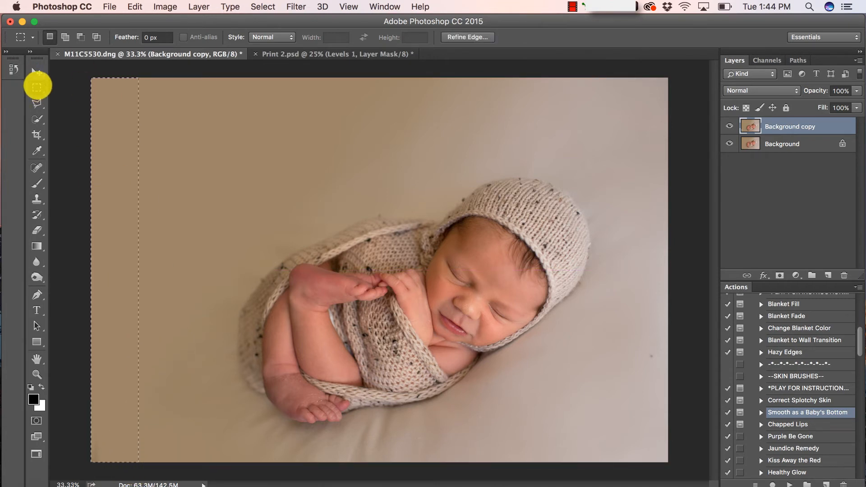
pyautogui.click(38, 72)
pyautogui.click(90, 269)
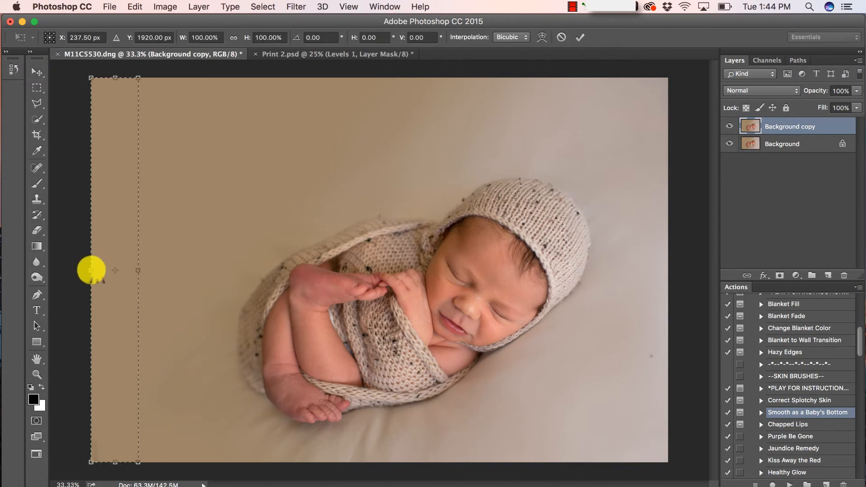
pyautogui.moveTo(91, 270); pyautogui.dragTo(82, 270)
pyautogui.press('Return')
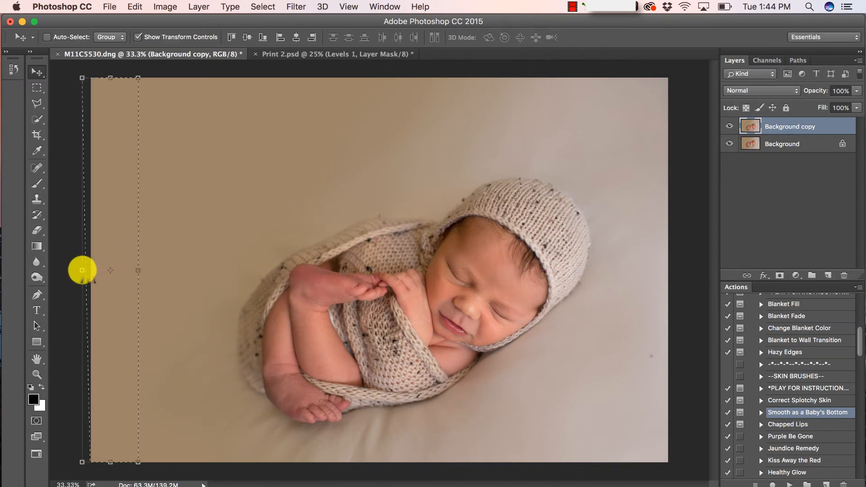
pyautogui.click(270, 7)
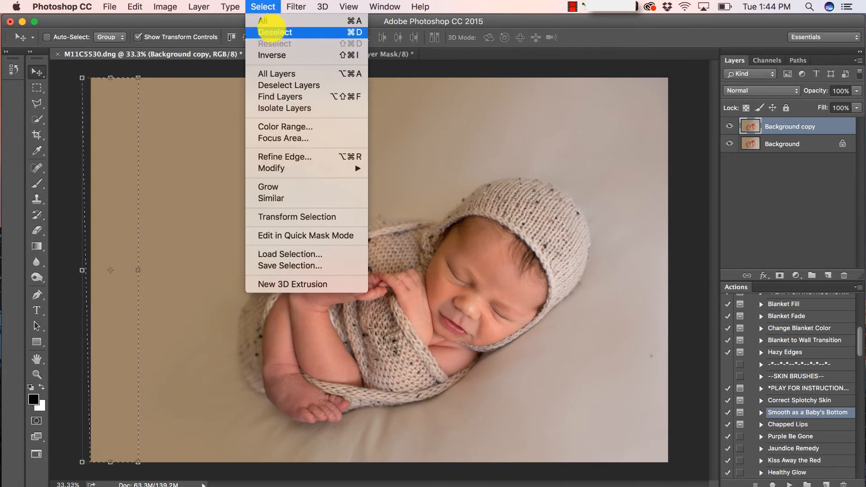
pyautogui.click(273, 28)
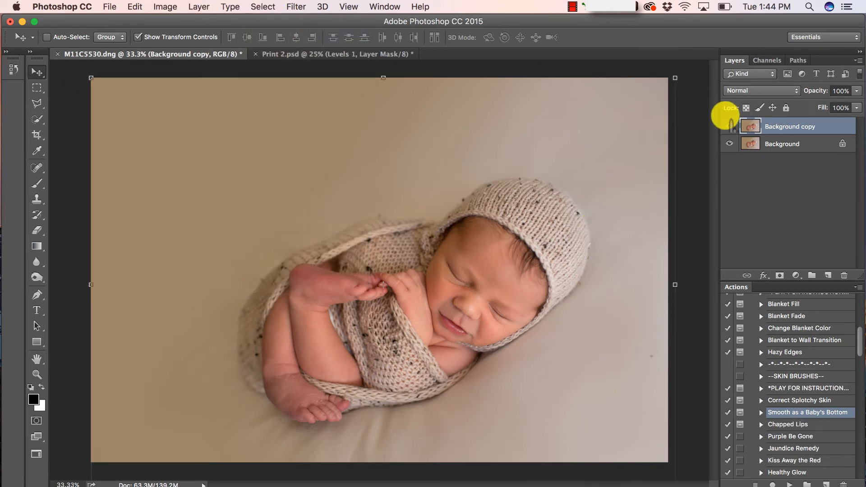
# Toggle the Background copy's visibility to compare the edit with the original
pyautogui.click(729, 126)
pyautogui.click(729, 126)
pyautogui.click(729, 127)
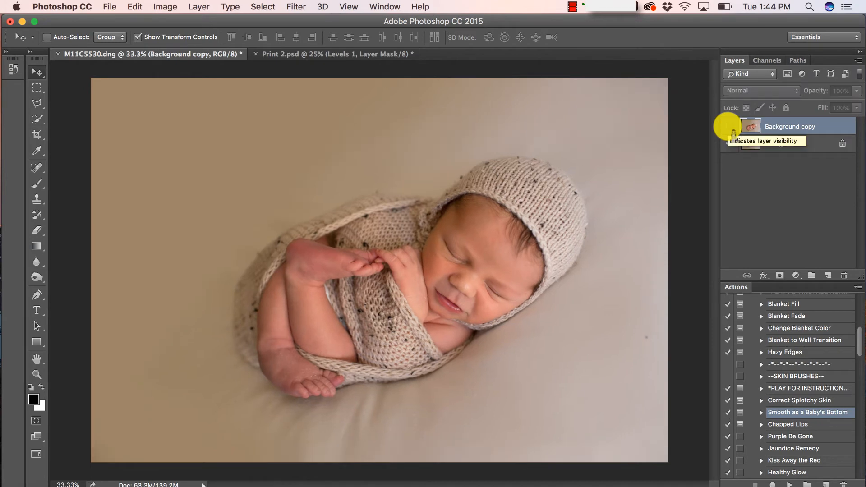
pyautogui.click(729, 126)
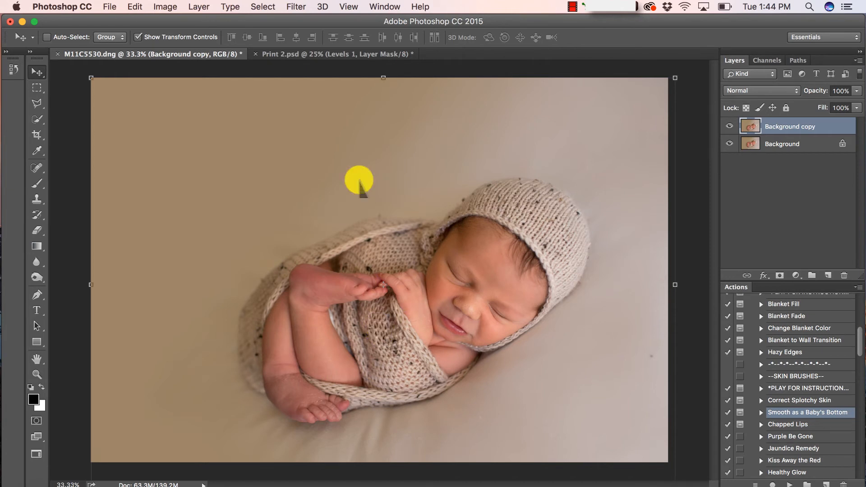
# Warp the blanket edge near the baby's legs with Liquify's Forward Warp at brush size 200, pressure 100
pyautogui.click(294, 7)
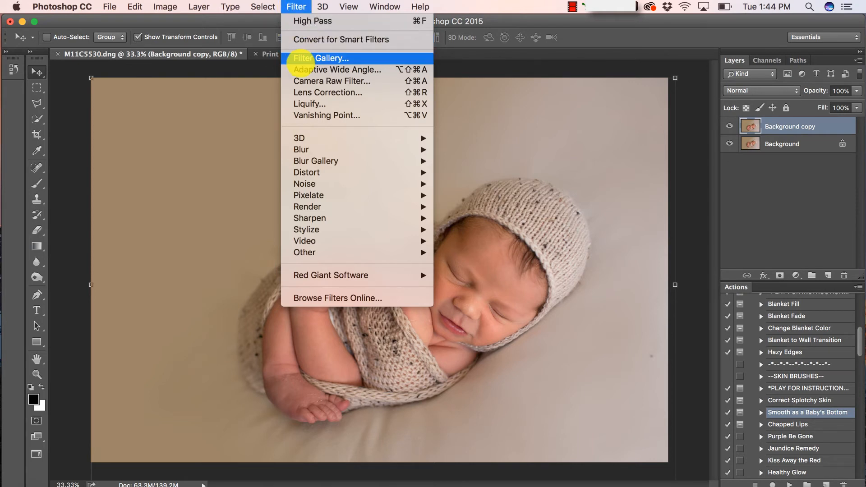
pyautogui.click(301, 104)
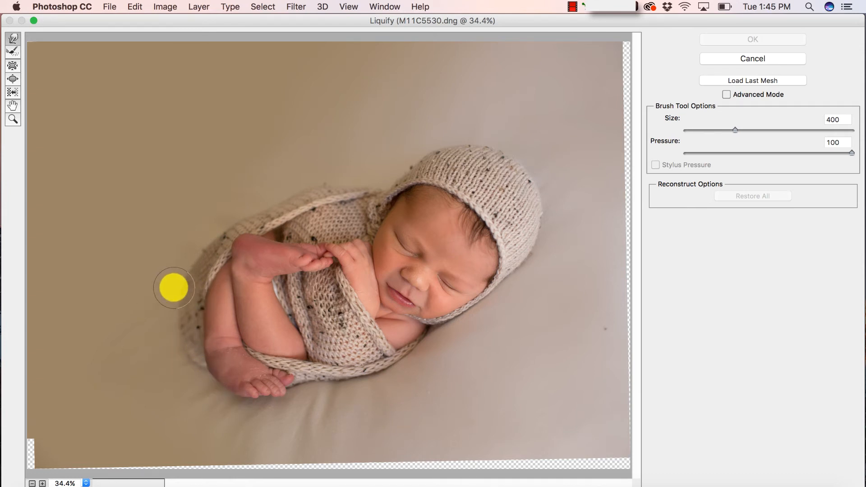
pyautogui.moveTo(173, 288); pyautogui.dragTo(167, 312)
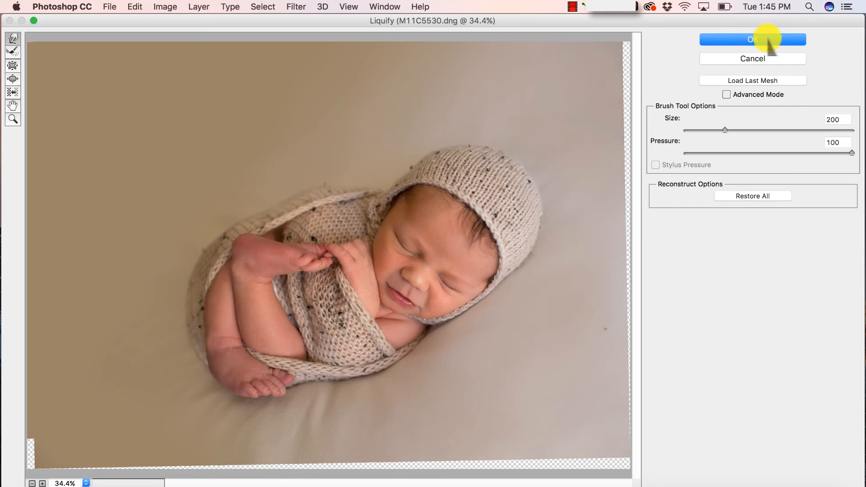
pyautogui.click(751, 41)
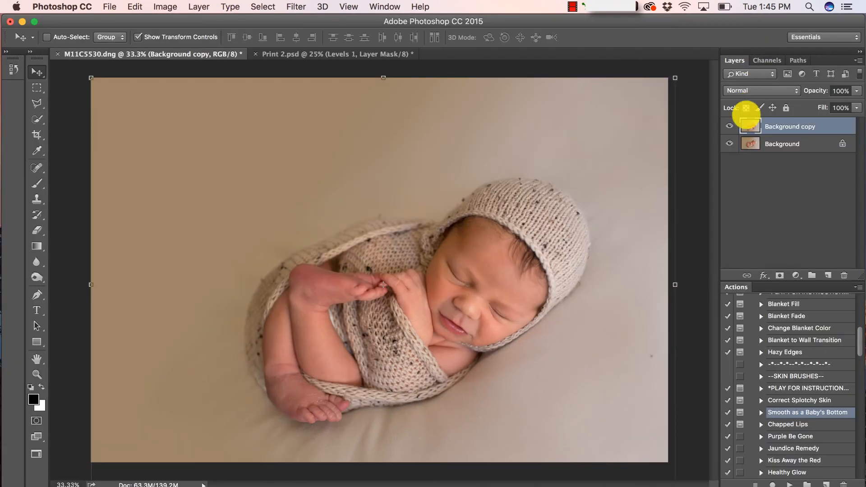
# Toggle the liquified copy's visibility to compare before and after
pyautogui.click(729, 126)
pyautogui.click(728, 126)
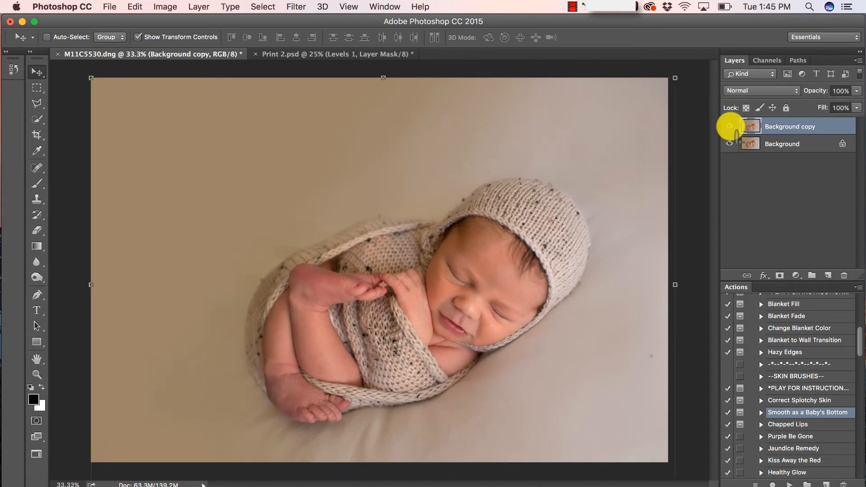
pyautogui.click(729, 126)
pyautogui.click(729, 127)
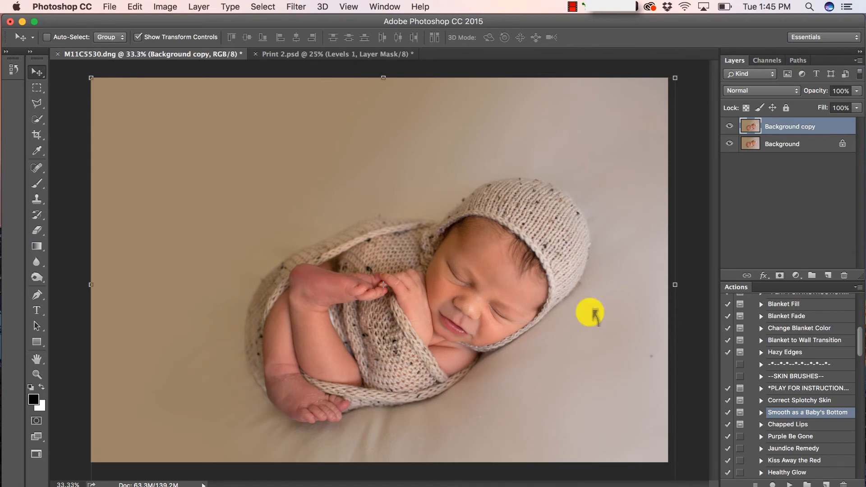
# Play the Kiss Away the Red and Purple Be Gone actions from the Actions panel
pyautogui.scroll(-4, 805, 435)
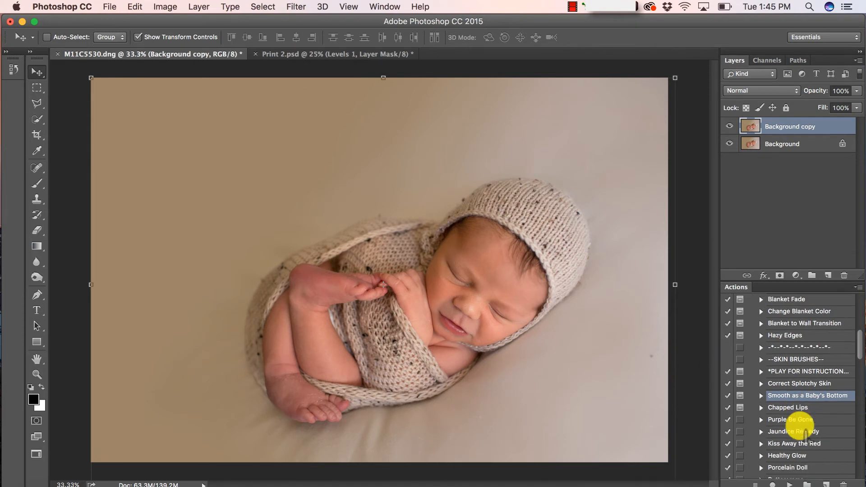
pyautogui.scroll(-2, 805, 435)
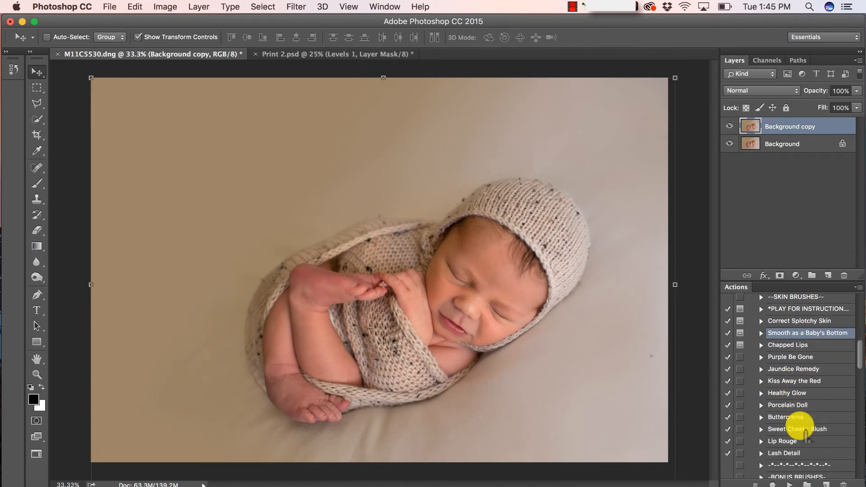
pyautogui.scroll(1, 792, 383)
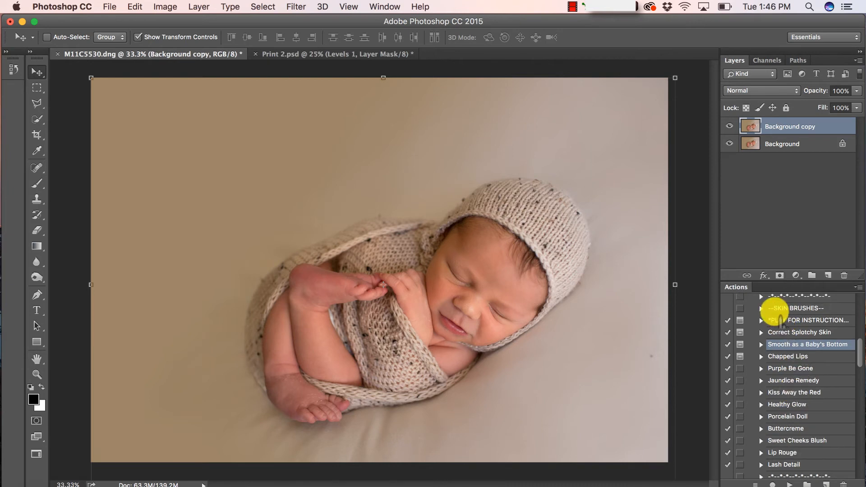
pyautogui.scroll(9, 807, 318)
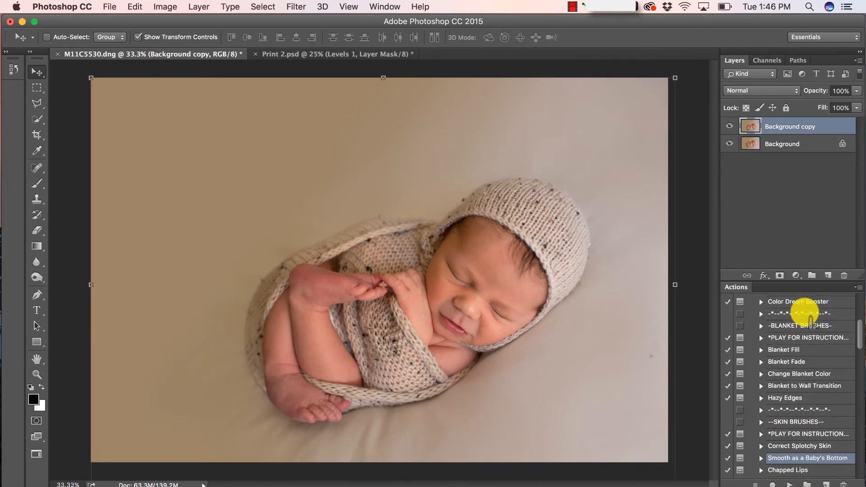
pyautogui.scroll(13, 807, 318)
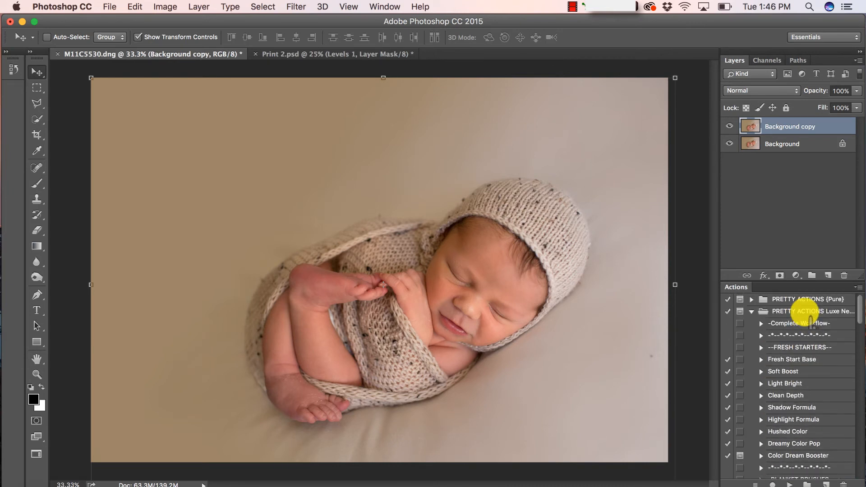
pyautogui.scroll(-2, 807, 318)
pyautogui.scroll(1, 810, 320)
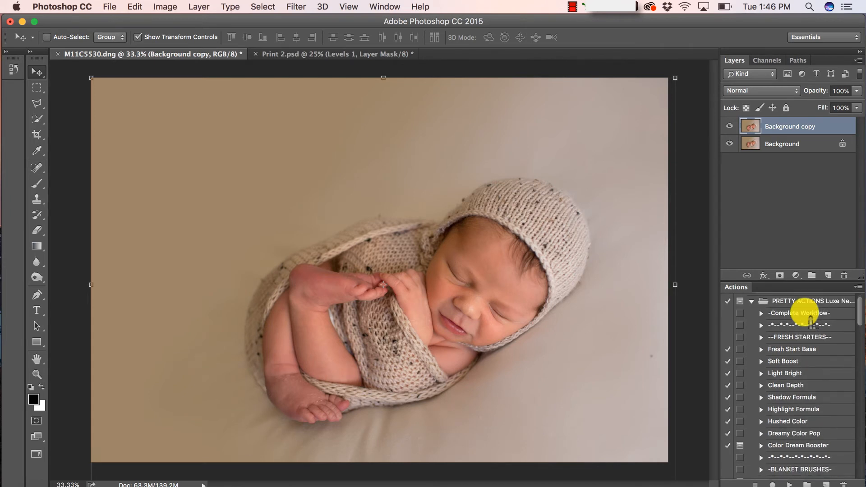
pyautogui.scroll(-14, 810, 320)
pyautogui.scroll(-8, 810, 320)
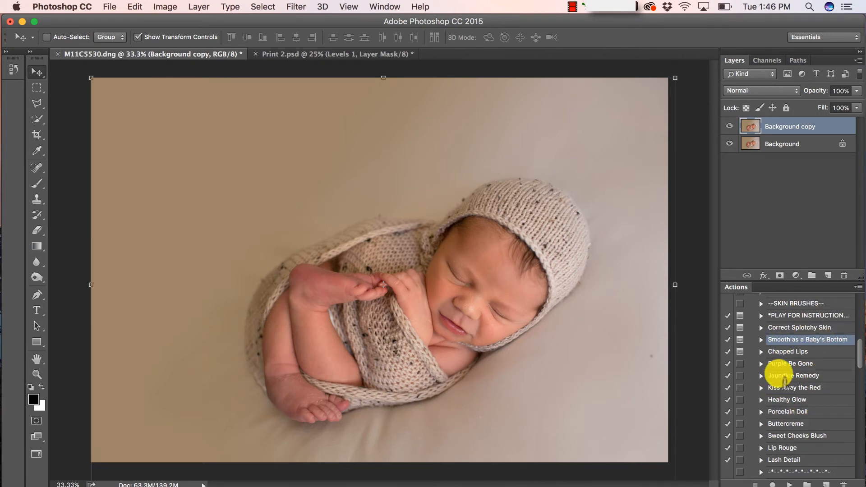
pyautogui.scroll(-2, 784, 382)
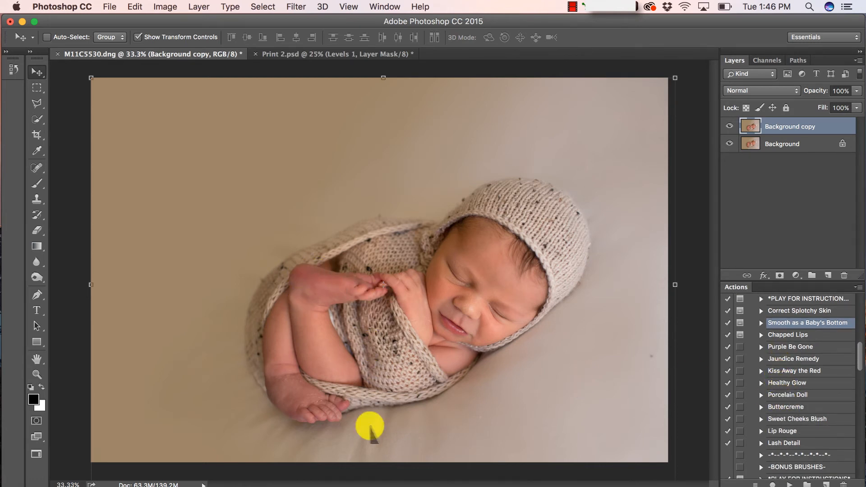
pyautogui.click(793, 371)
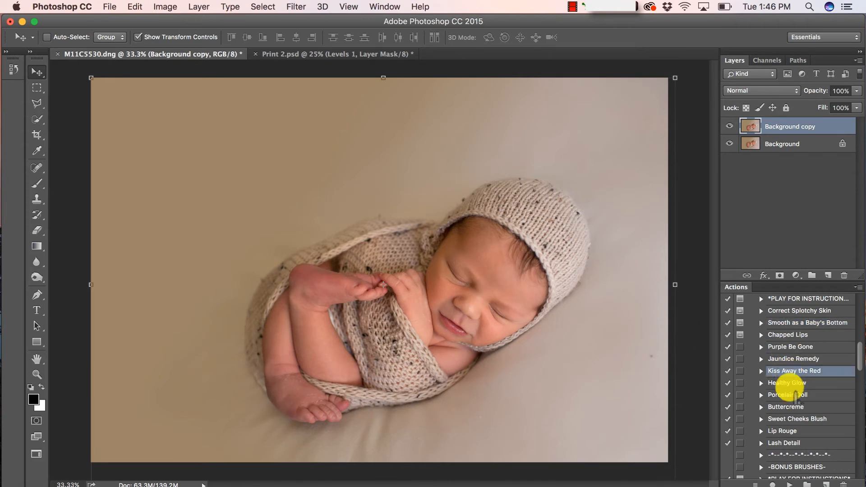
pyautogui.click(788, 483)
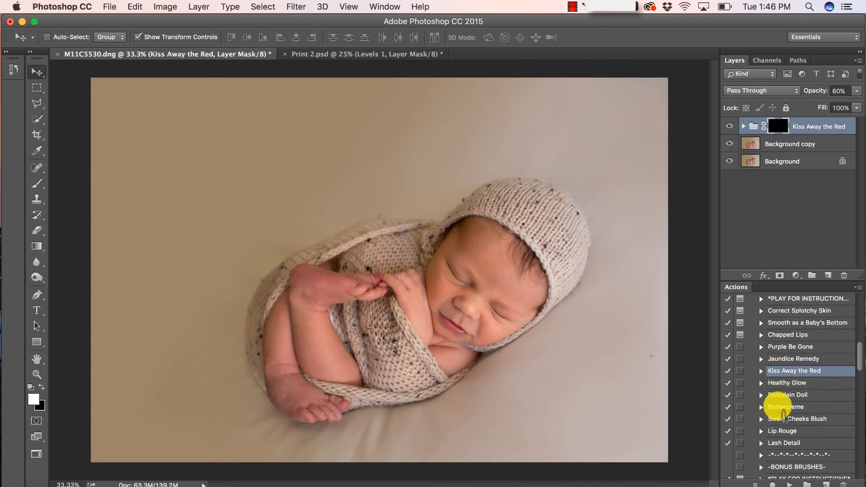
pyautogui.click(782, 346)
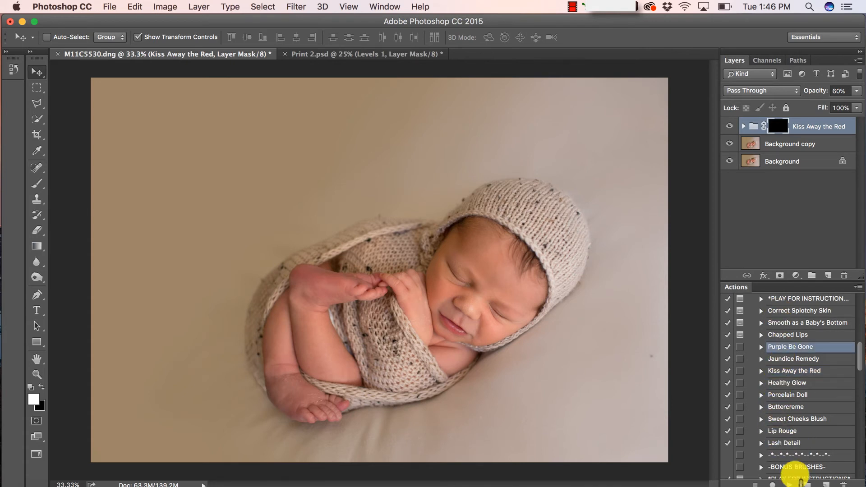
pyautogui.click(789, 484)
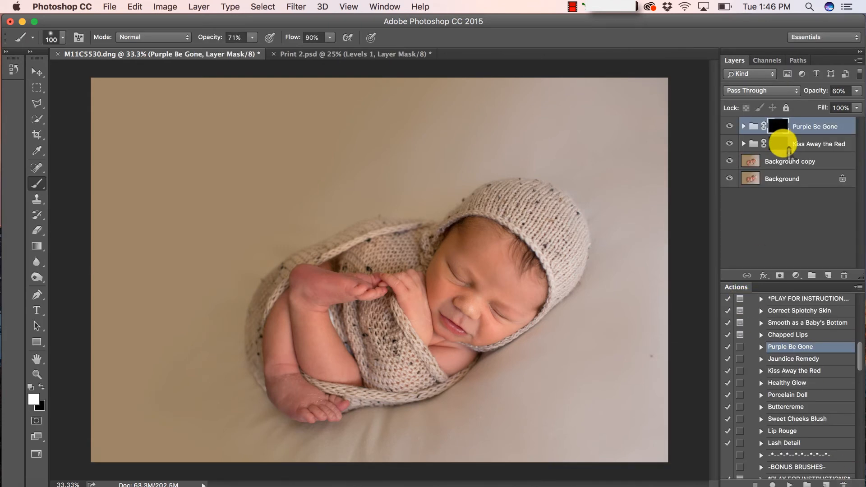
# Switch between the two group masks, ending with the Kiss Away the Red mask targeted
pyautogui.click(777, 143)
pyautogui.click(777, 126)
pyautogui.click(777, 143)
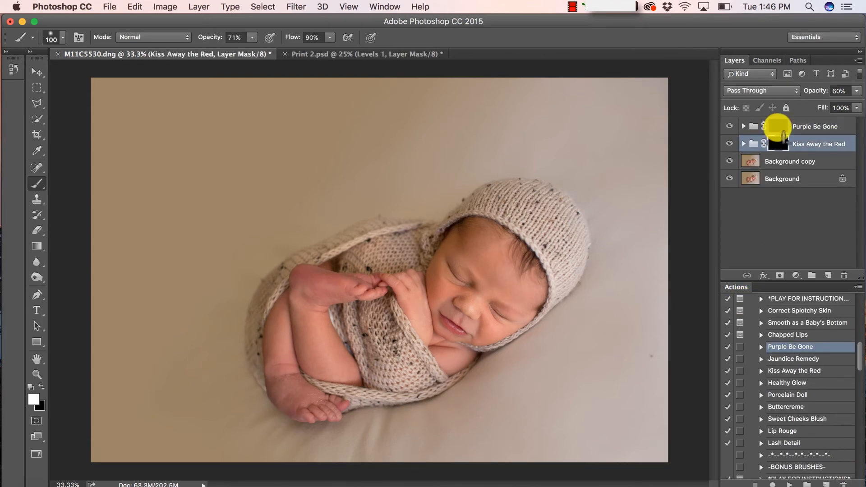
pyautogui.click(777, 127)
pyautogui.click(777, 143)
pyautogui.click(777, 126)
pyautogui.click(777, 143)
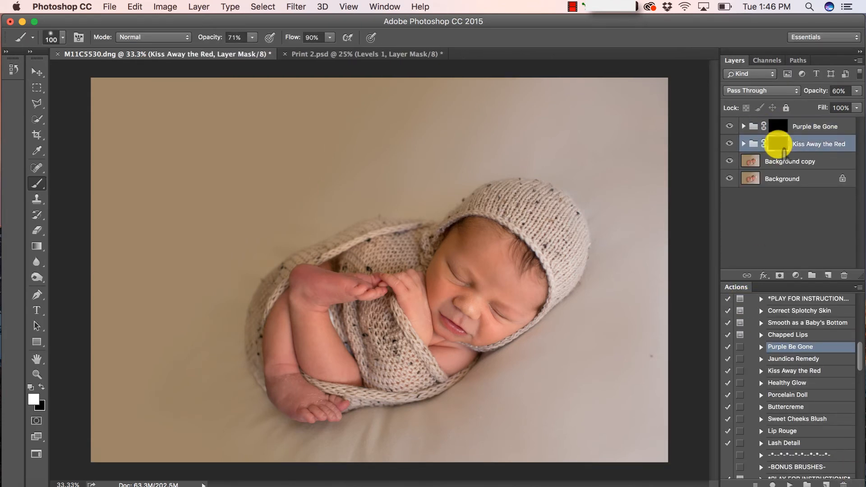
pyautogui.click(777, 126)
pyautogui.click(777, 143)
pyautogui.click(777, 126)
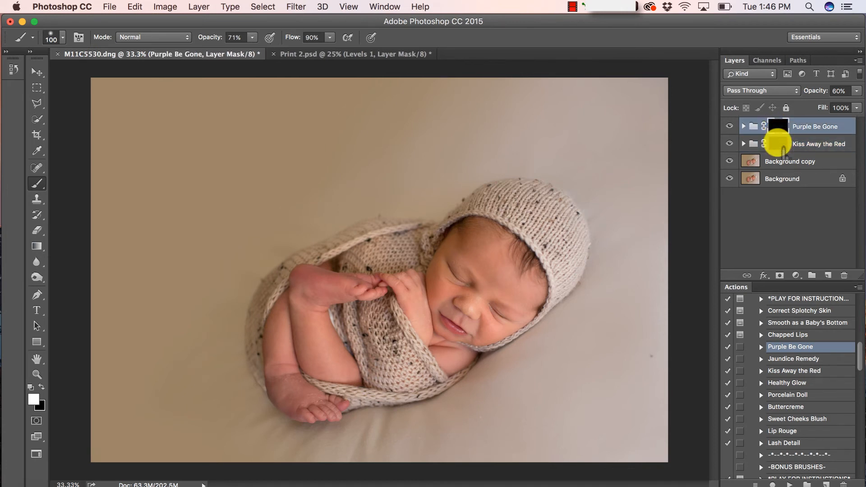
pyautogui.click(777, 144)
pyautogui.click(777, 126)
pyautogui.click(777, 143)
pyautogui.click(777, 127)
pyautogui.click(777, 143)
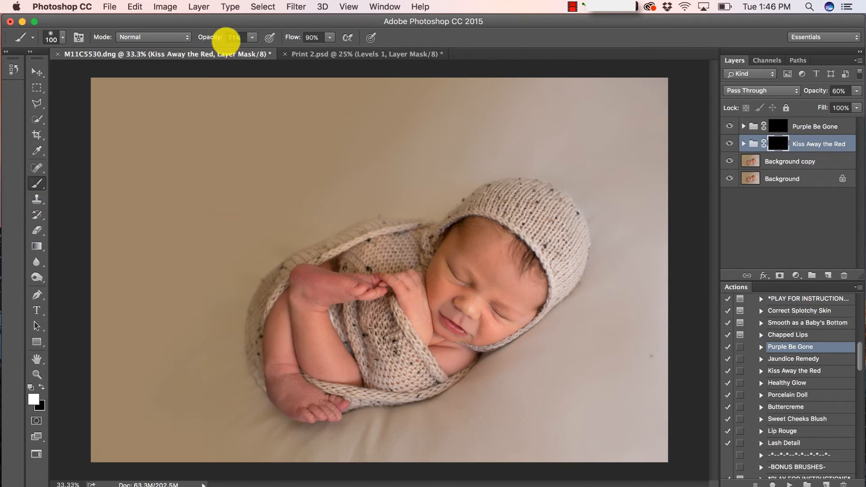
# Set brush opacity to 100% and paint Kiss Away the Red over the baby's foot and lower leg
pyautogui.moveTo(253, 37); pyautogui.dragTo(361, 97)
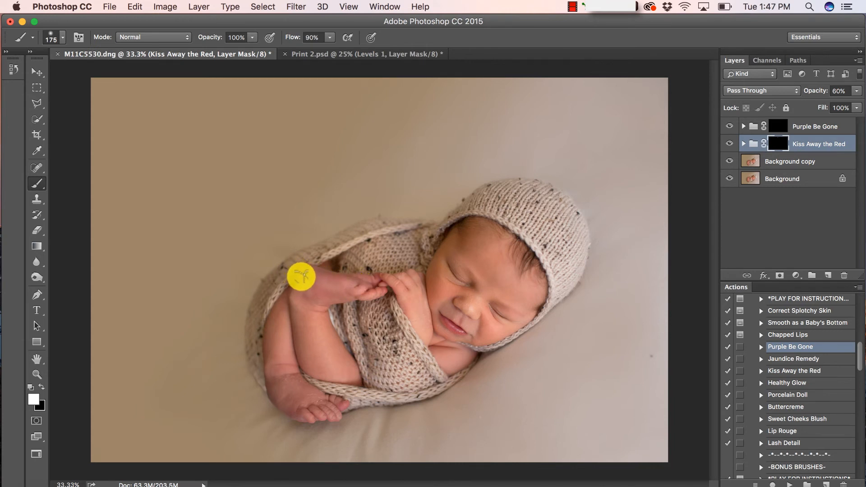
pyautogui.moveTo(376, 284); pyautogui.dragTo(363, 296)
pyautogui.moveTo(281, 411)
pyautogui.mouseDown()
pyautogui.moveTo(275, 380)
pyautogui.moveTo(276, 394)
pyautogui.moveTo(304, 404)
pyautogui.moveTo(342, 405)
pyautogui.moveTo(312, 413)
pyautogui.moveTo(324, 403)
pyautogui.moveTo(292, 372)
pyautogui.moveTo(276, 370)
pyautogui.moveTo(283, 353)
pyautogui.mouseUp()
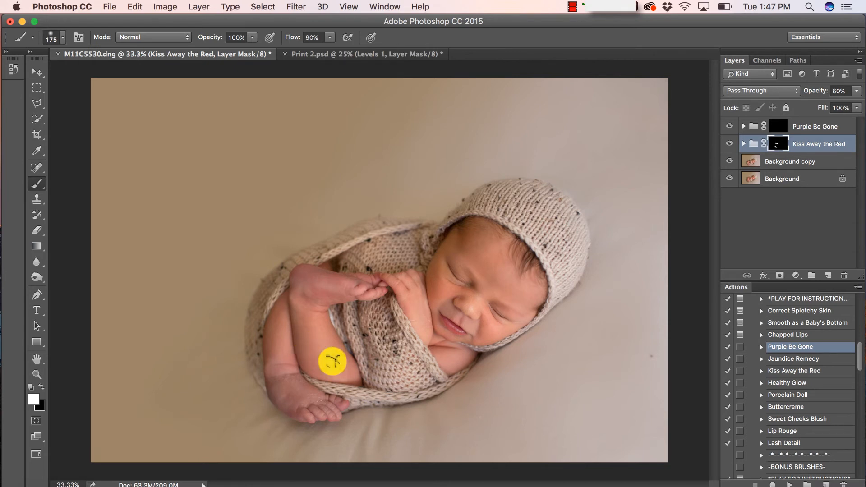
# Paint Purple Be Gone along the baby's arm and set that group to 78% opacity
pyautogui.click(777, 127)
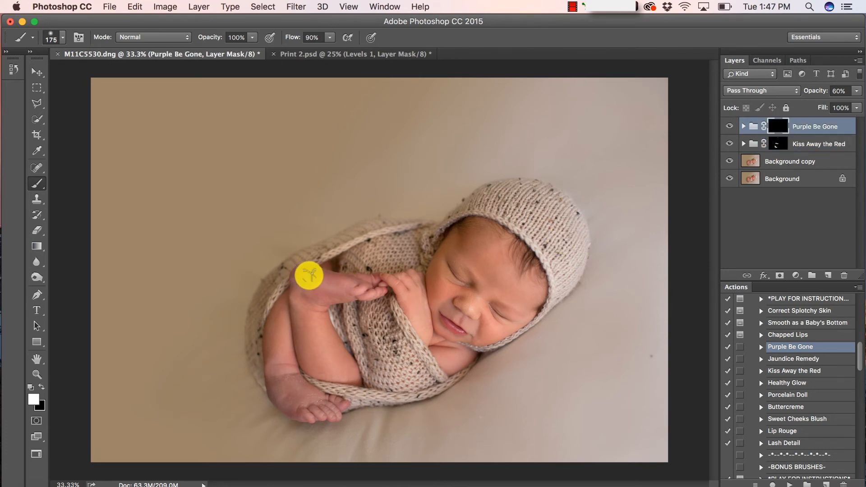
pyautogui.moveTo(310, 273)
pyautogui.mouseDown()
pyautogui.moveTo(377, 290)
pyautogui.moveTo(327, 292)
pyautogui.moveTo(301, 282)
pyautogui.moveTo(298, 378)
pyautogui.moveTo(271, 375)
pyautogui.moveTo(284, 407)
pyautogui.moveTo(345, 406)
pyautogui.moveTo(289, 368)
pyautogui.mouseUp()
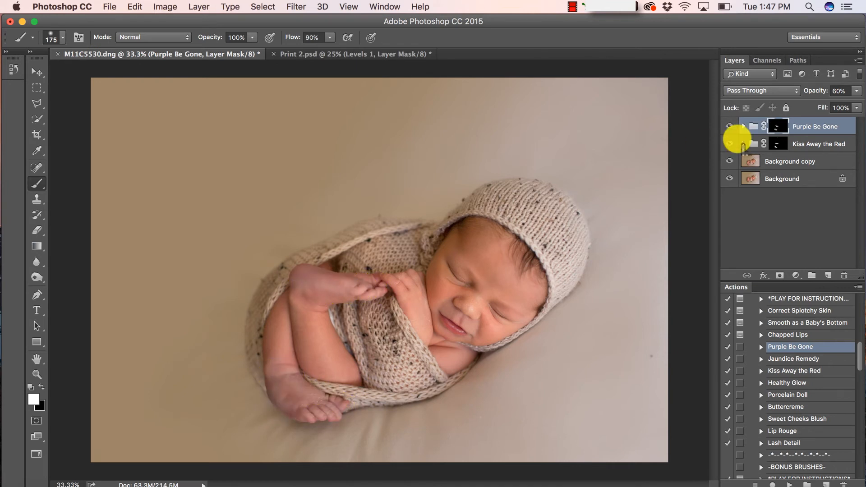
pyautogui.click(856, 91)
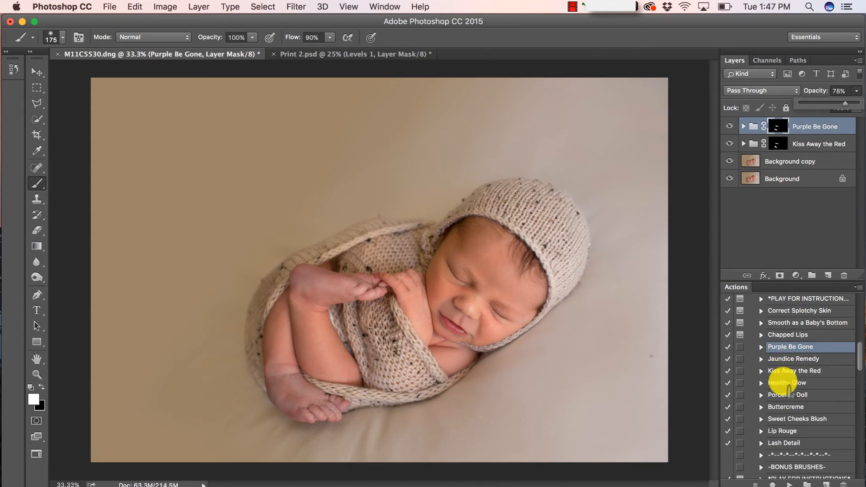
# Run Healthy Glow, paint it onto the cheek and from foot to hand, and raise its opacity
pyautogui.click(787, 383)
pyautogui.click(789, 483)
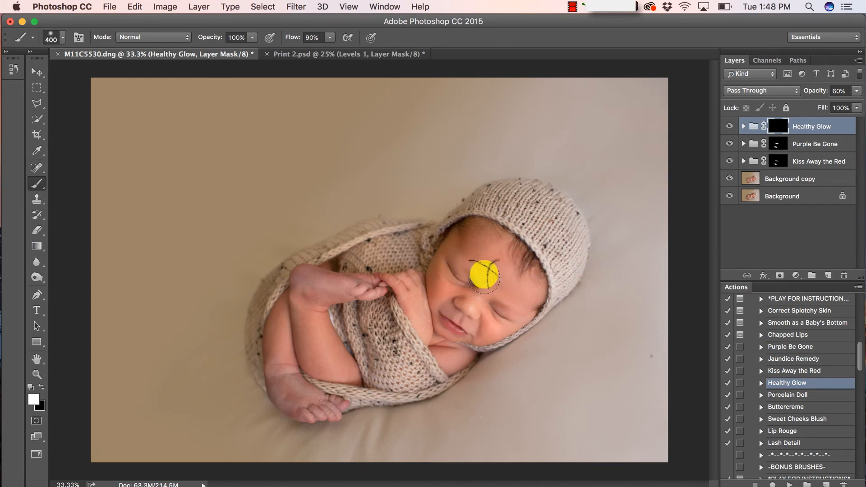
pyautogui.moveTo(407, 287)
pyautogui.mouseDown()
pyautogui.moveTo(455, 353)
pyautogui.moveTo(482, 322)
pyautogui.moveTo(415, 299)
pyautogui.mouseUp()
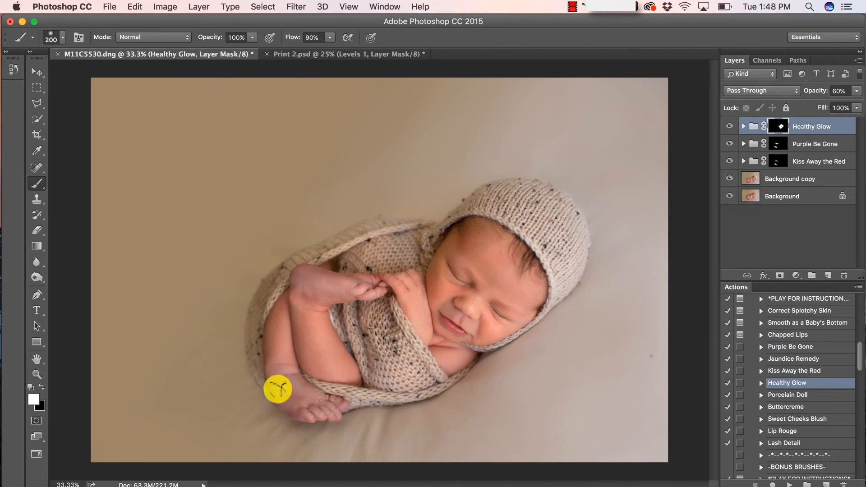
pyautogui.moveTo(278, 388)
pyautogui.mouseDown()
pyautogui.moveTo(312, 416)
pyautogui.moveTo(340, 395)
pyautogui.moveTo(323, 329)
pyautogui.moveTo(331, 295)
pyautogui.mouseUp()
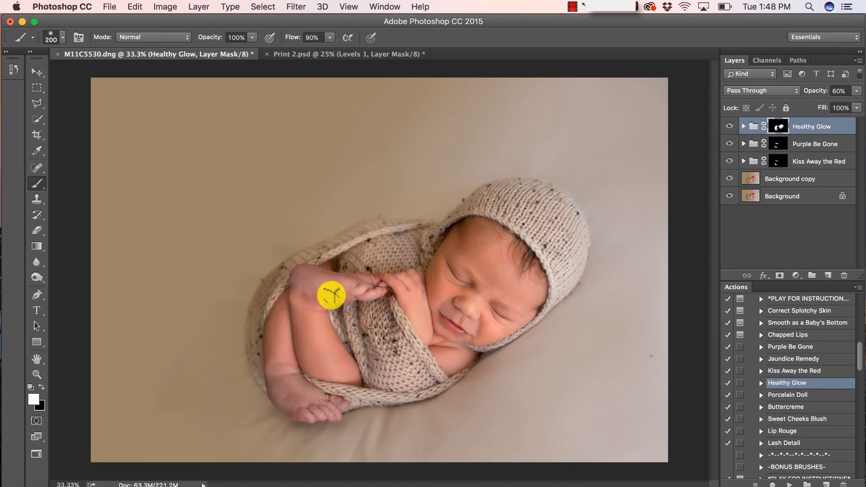
pyautogui.click(856, 91)
pyautogui.moveTo(835, 103); pyautogui.dragTo(837, 105)
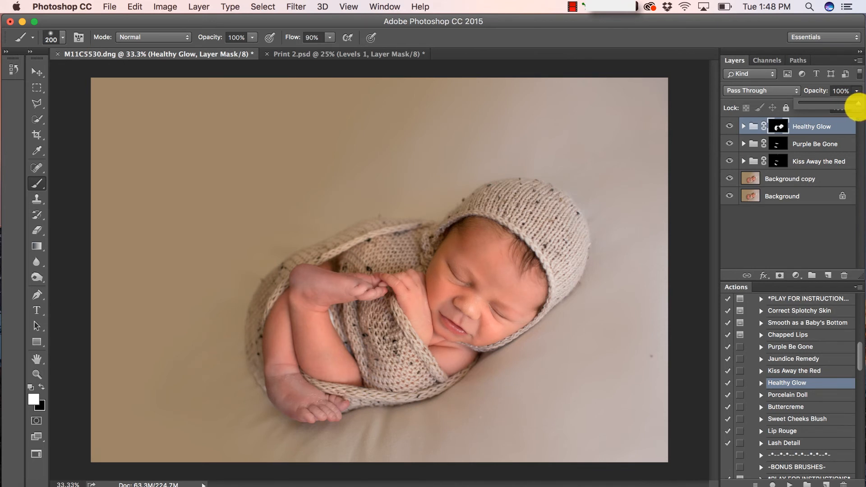
# Run Healthy Glow again and paint the second group over the baby's upper and lower foot
pyautogui.click(819, 125)
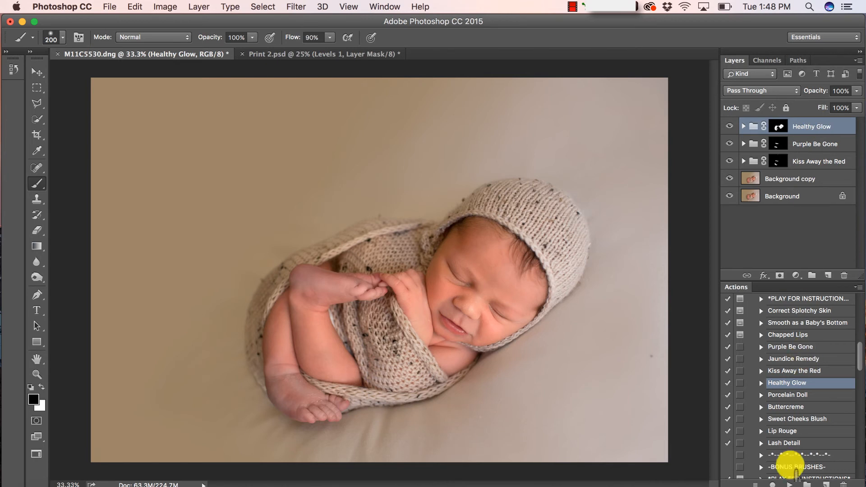
pyautogui.click(790, 484)
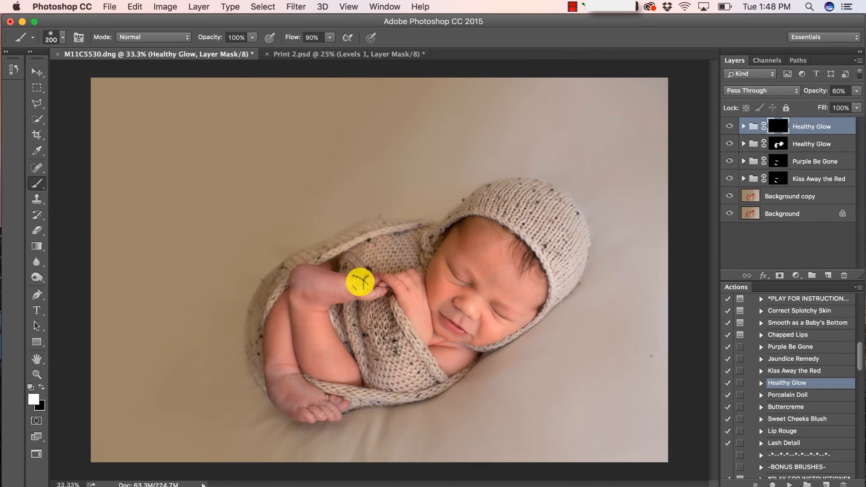
pyautogui.moveTo(379, 285); pyautogui.dragTo(375, 287)
pyautogui.moveTo(312, 376)
pyautogui.mouseDown()
pyautogui.moveTo(311, 404)
pyautogui.moveTo(326, 403)
pyautogui.moveTo(279, 389)
pyautogui.moveTo(333, 410)
pyautogui.moveTo(340, 403)
pyautogui.moveTo(300, 391)
pyautogui.moveTo(295, 374)
pyautogui.moveTo(274, 374)
pyautogui.moveTo(310, 411)
pyautogui.mouseUp()
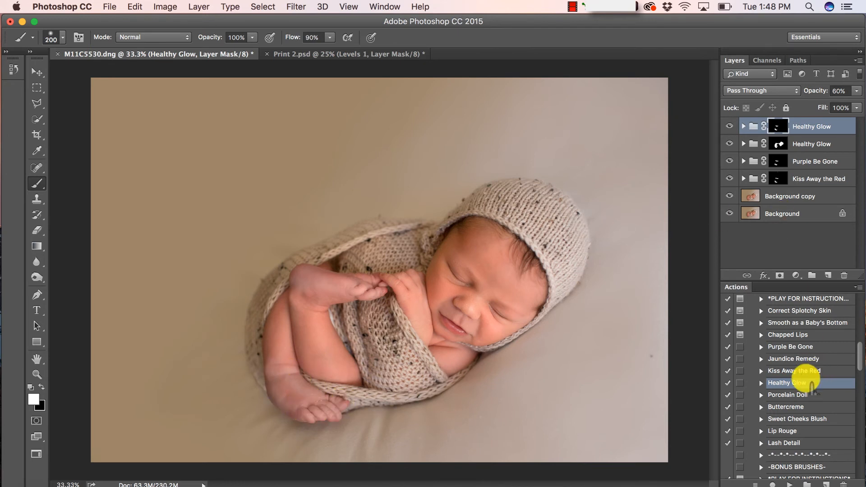
pyautogui.click(787, 407)
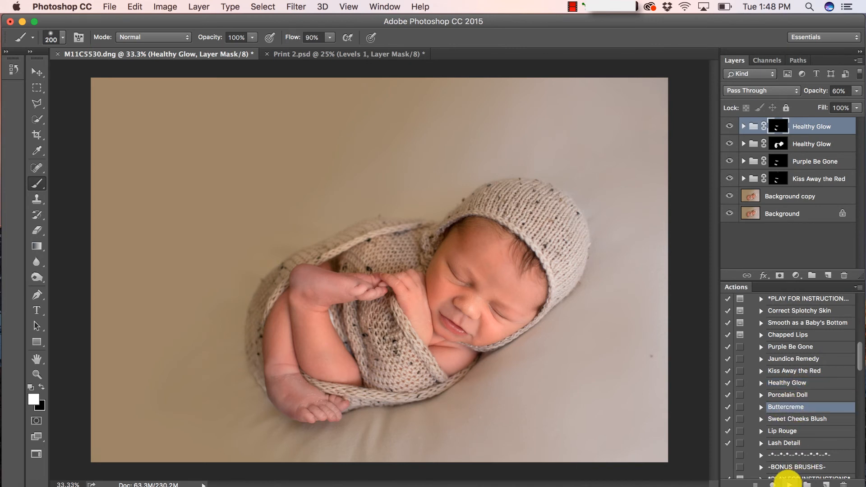
# Run Buttercreme at 30% opacity and paint it over the skin near the hand, leg and arm
pyautogui.click(789, 484)
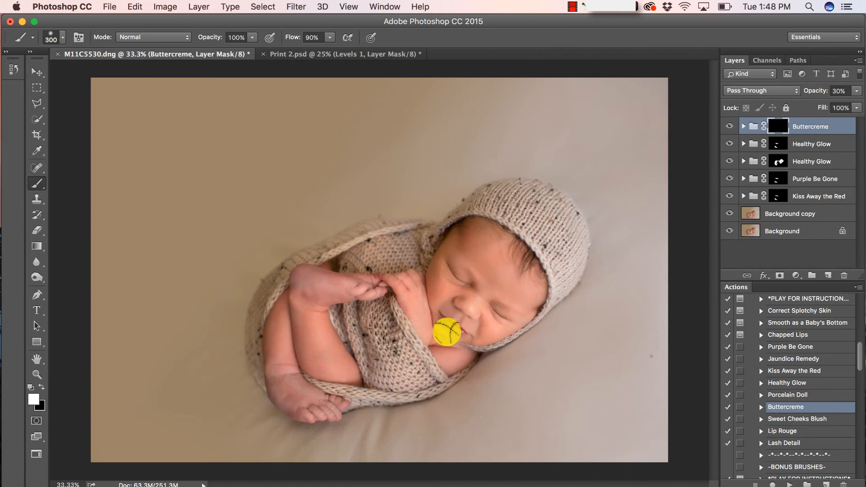
pyautogui.click(415, 296)
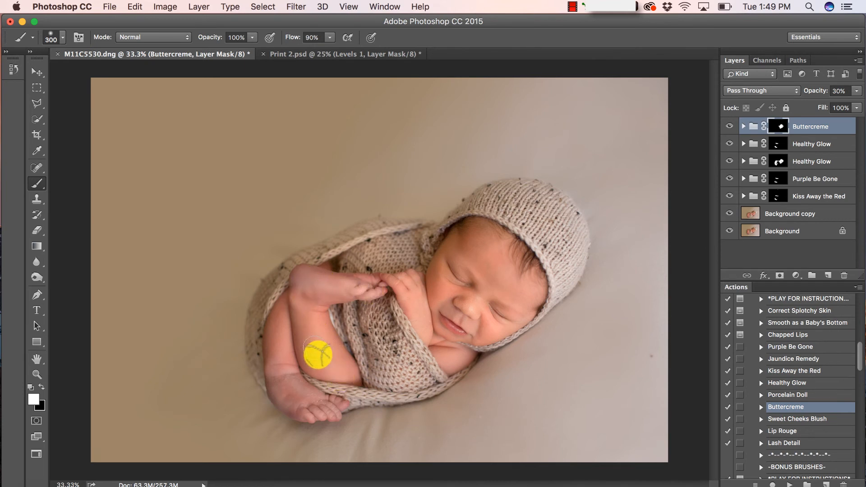
pyautogui.moveTo(316, 408)
pyautogui.mouseDown()
pyautogui.moveTo(296, 352)
pyautogui.moveTo(297, 310)
pyautogui.moveTo(371, 294)
pyautogui.mouseUp()
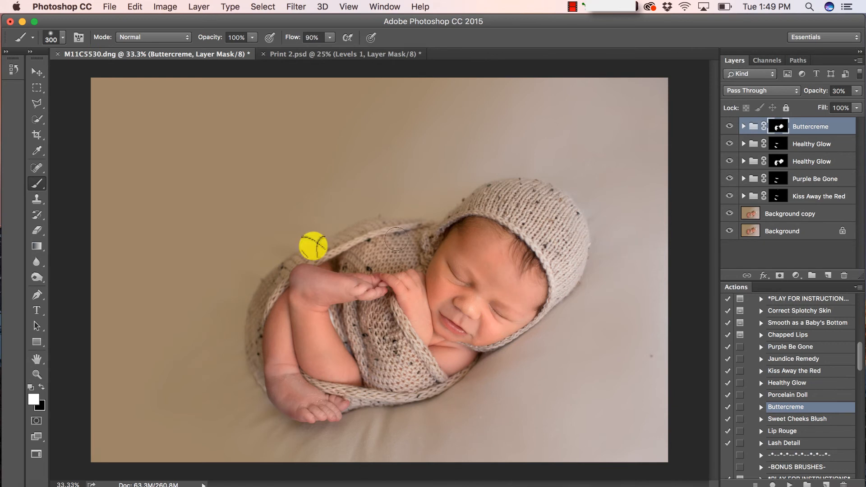
pyautogui.click(41, 386)
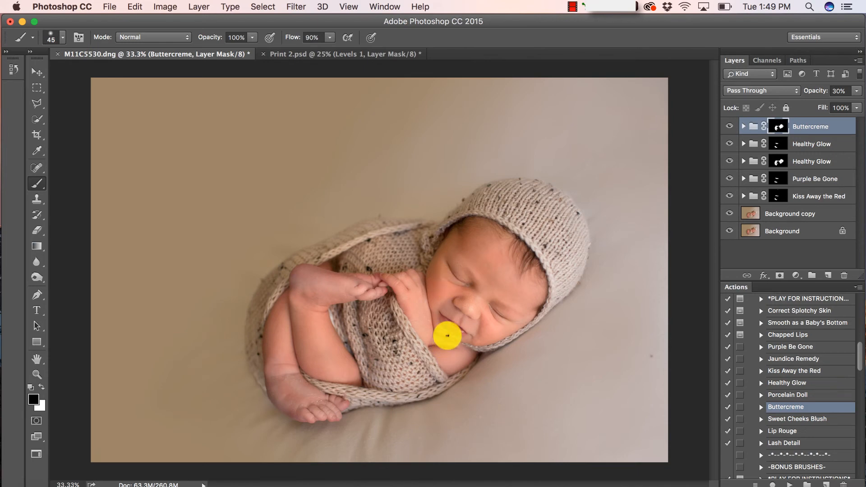
pyautogui.scroll(2, 447, 336)
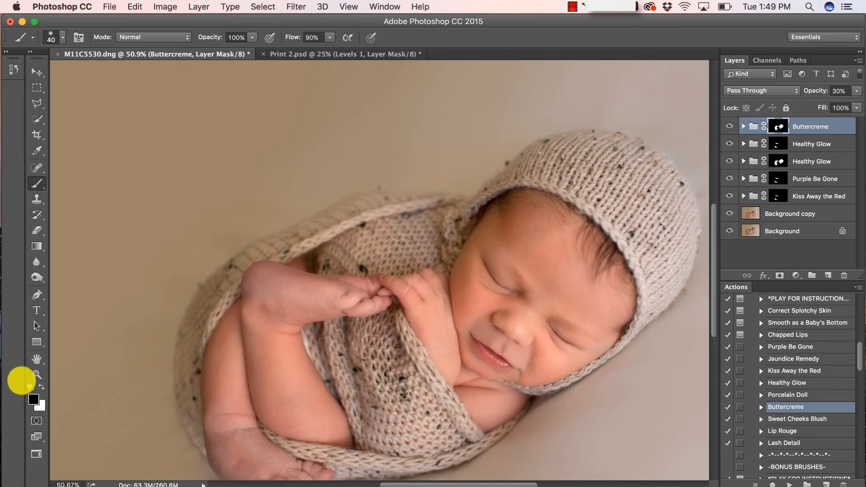
# Fit the photo on screen and raise the Buttercreme group's opacity to 50%
pyautogui.click(37, 374)
pyautogui.click(336, 36)
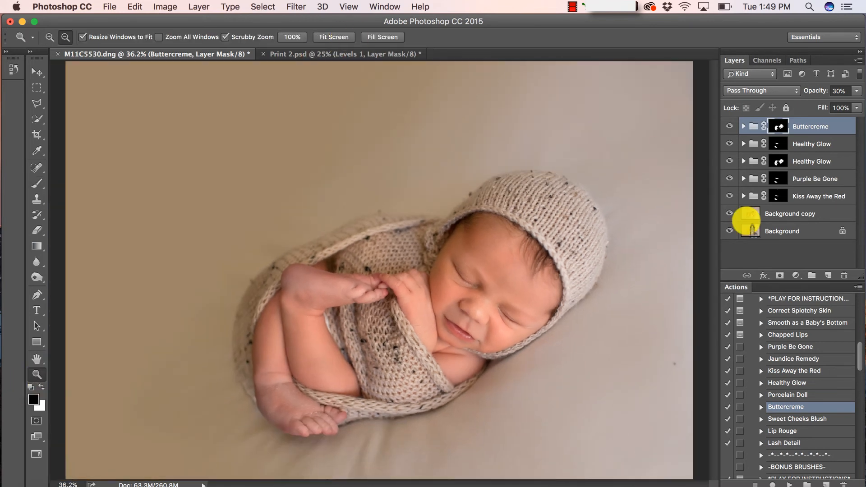
pyautogui.click(856, 90)
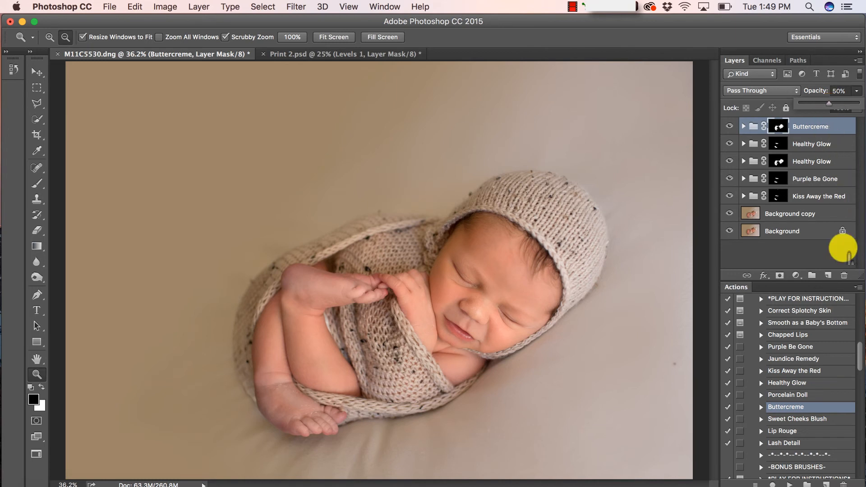
pyautogui.scroll(-2, 810, 354)
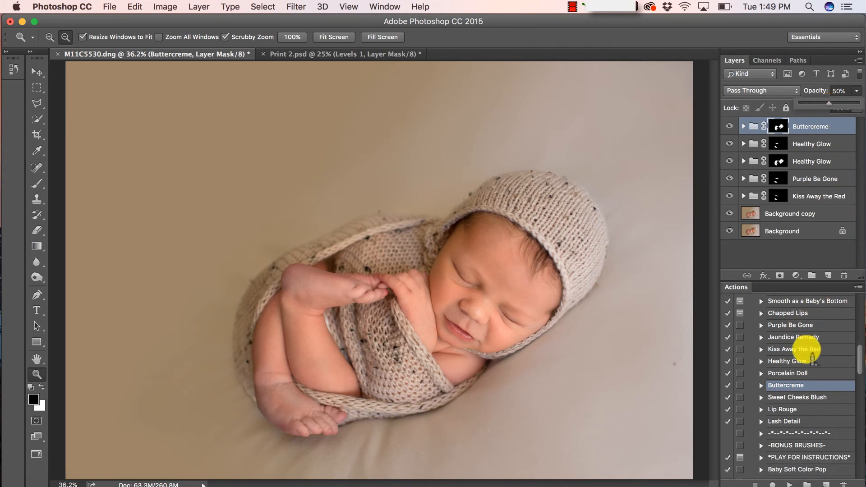
pyautogui.scroll(-1, 811, 358)
pyautogui.scroll(-15, 811, 357)
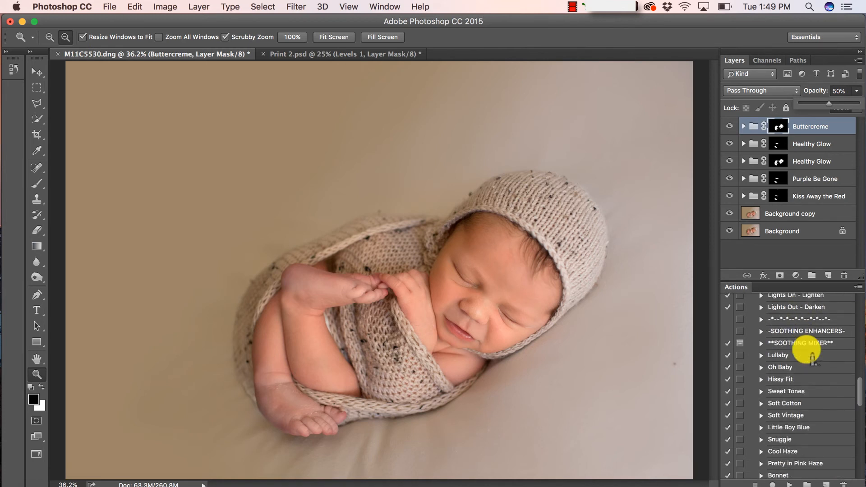
pyautogui.scroll(-20, 812, 358)
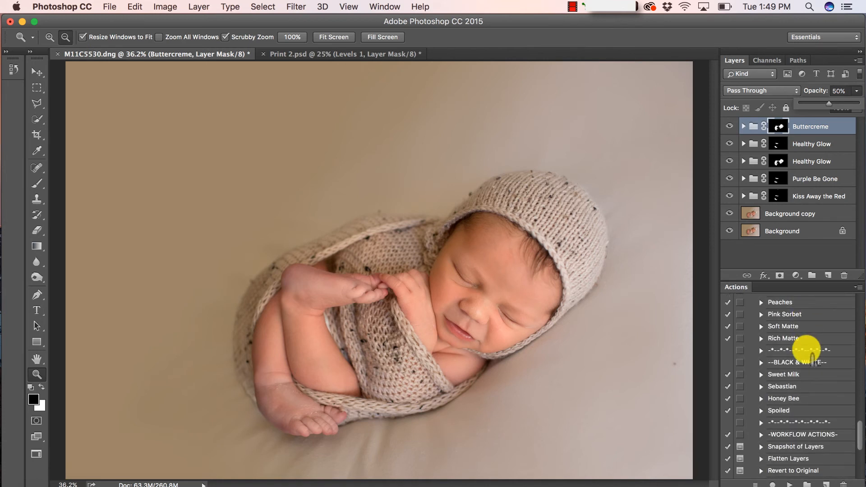
pyautogui.scroll(-4, 812, 359)
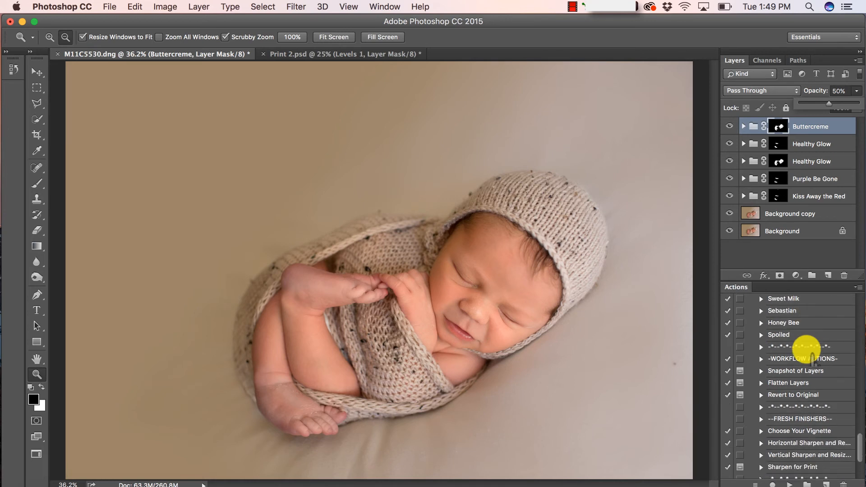
pyautogui.scroll(15, 811, 358)
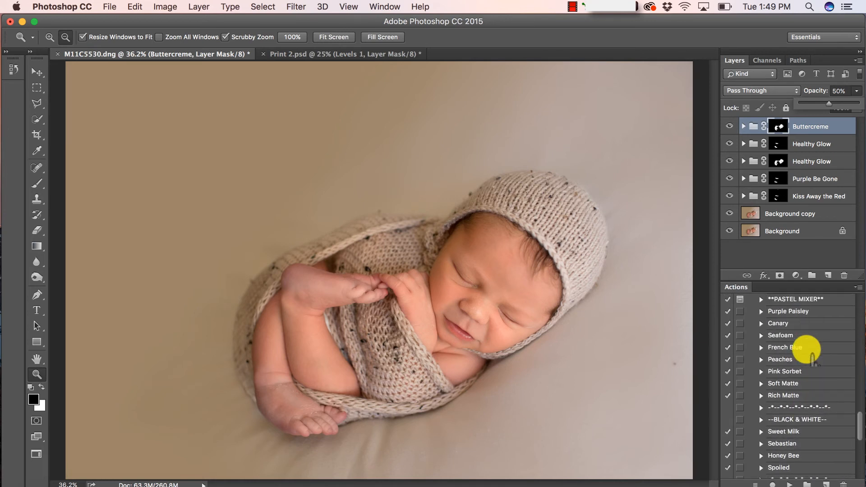
pyautogui.scroll(9, 811, 359)
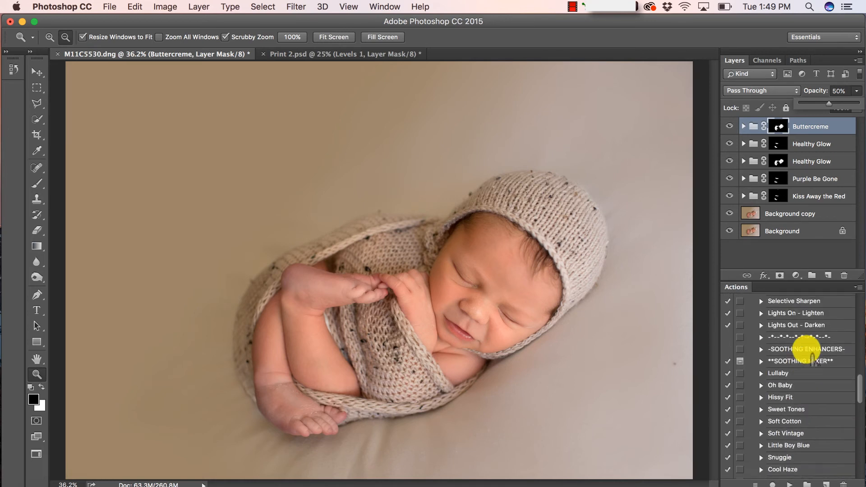
pyautogui.scroll(1, 811, 359)
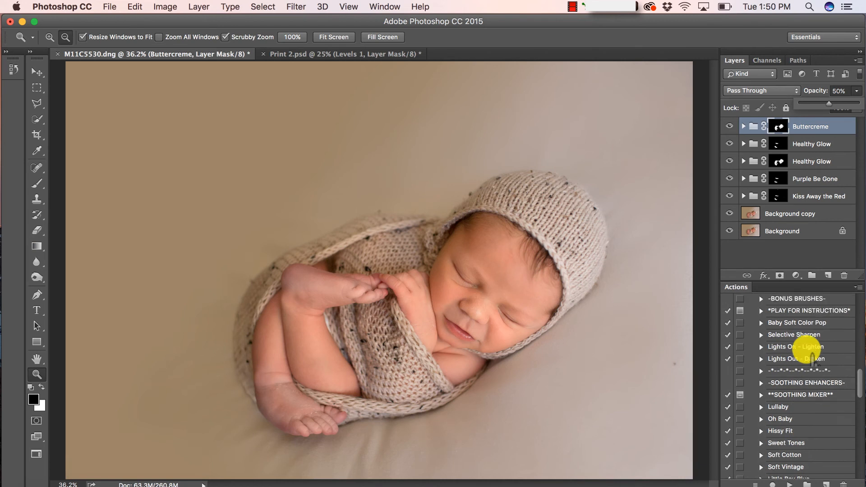
pyautogui.scroll(1, 812, 359)
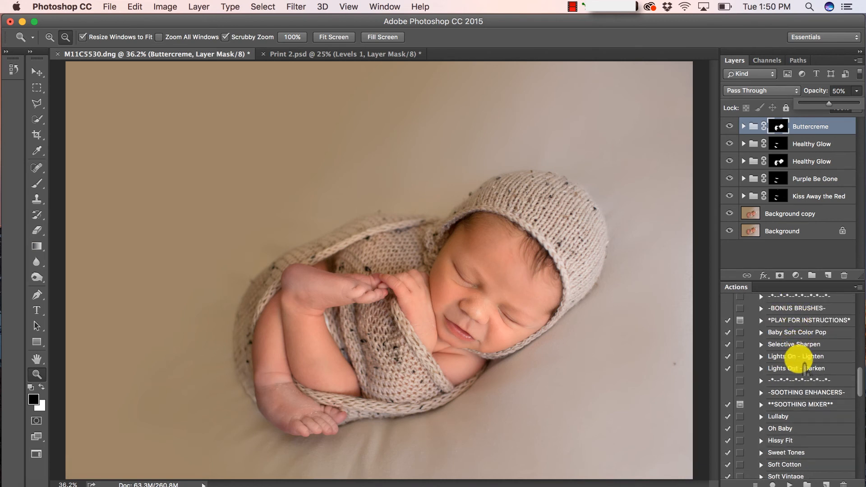
# Run Lights On - Lighten and paint it onto the baby's forehead and arm
pyautogui.click(804, 357)
pyautogui.click(788, 483)
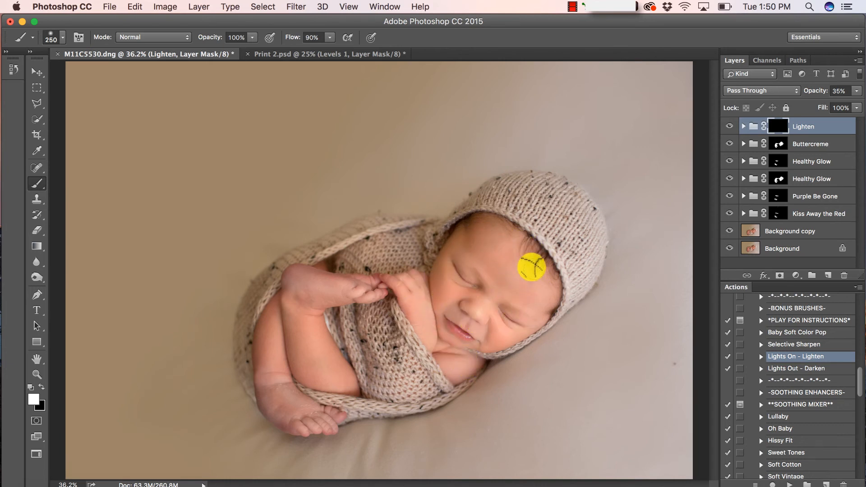
pyautogui.click(487, 247)
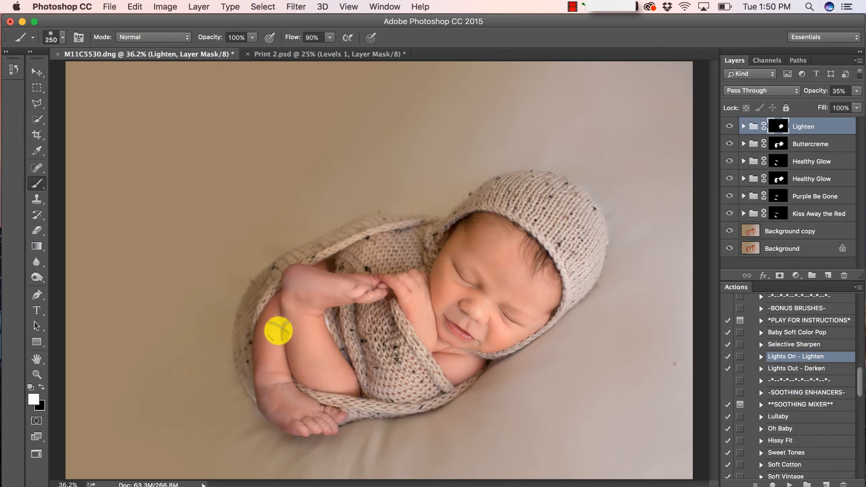
pyautogui.moveTo(284, 401); pyautogui.dragTo(273, 330)
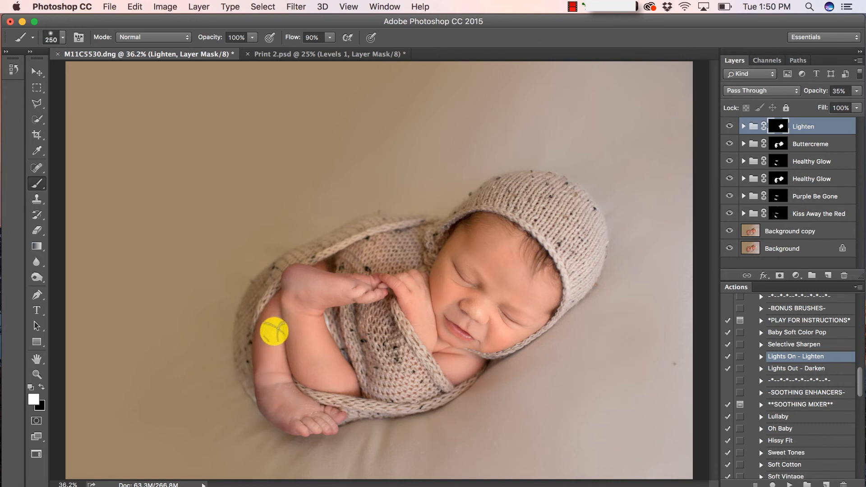
# Raise the Clean Sculpt layer inside the Lighten group to 93% opacity, then collapse the group
pyautogui.click(743, 127)
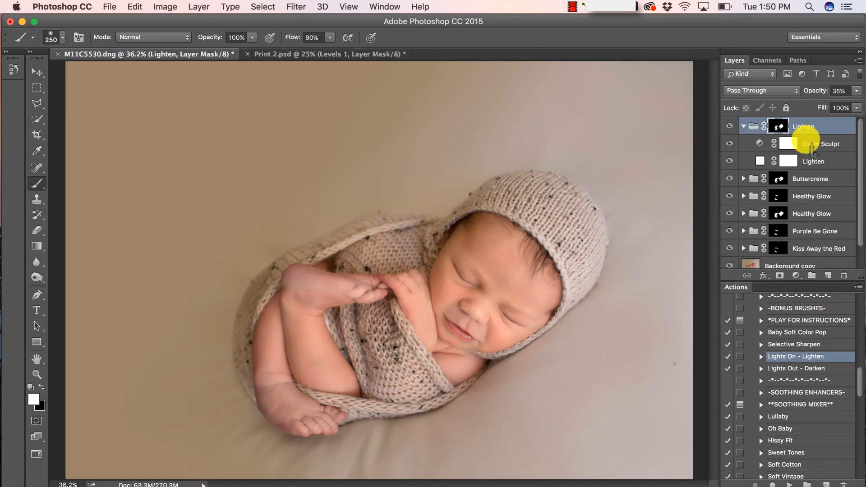
pyautogui.click(819, 145)
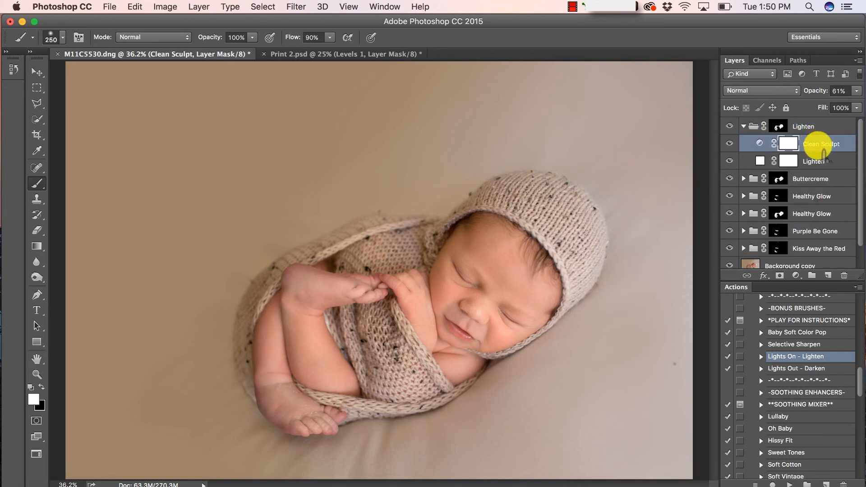
pyautogui.click(855, 90)
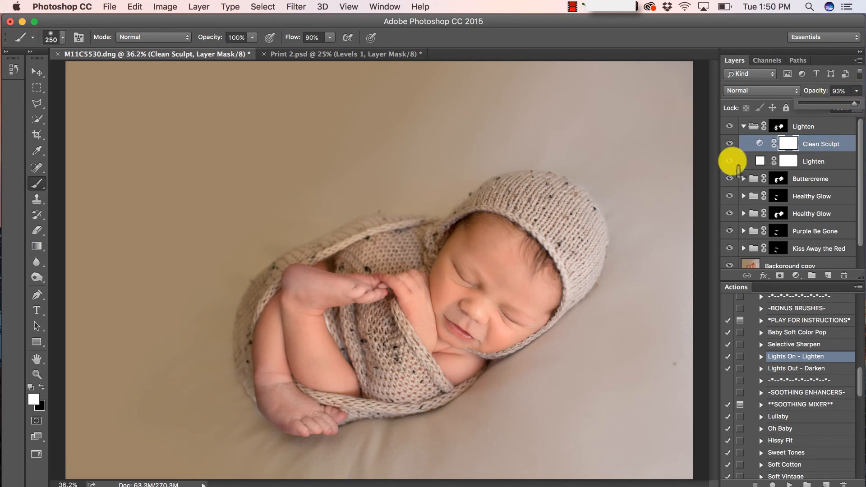
pyautogui.click(750, 126)
pyautogui.click(743, 126)
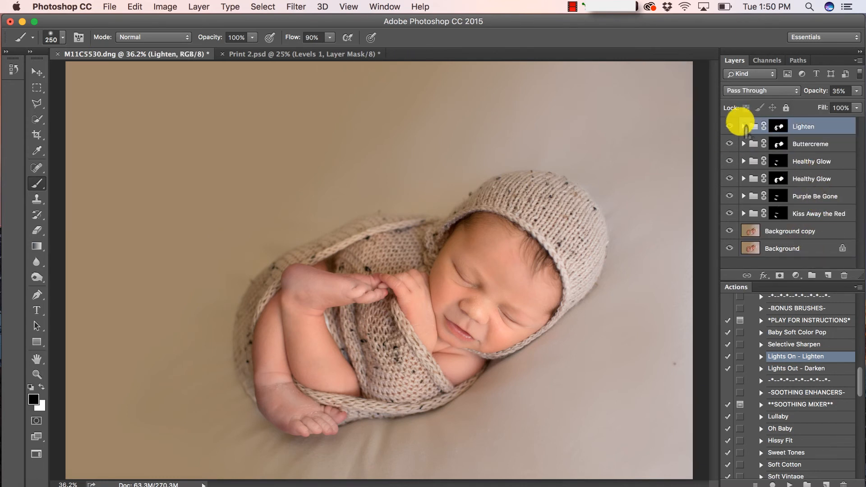
pyautogui.click(743, 126)
pyautogui.scroll(-3, 817, 450)
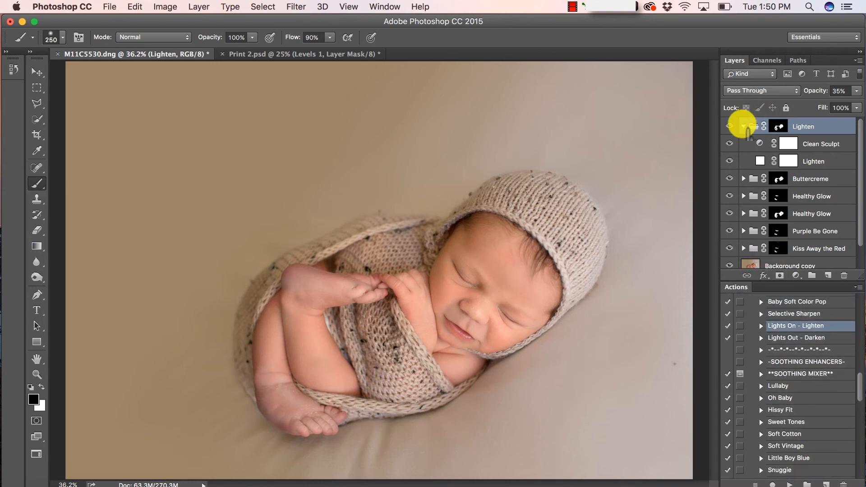
pyautogui.click(743, 126)
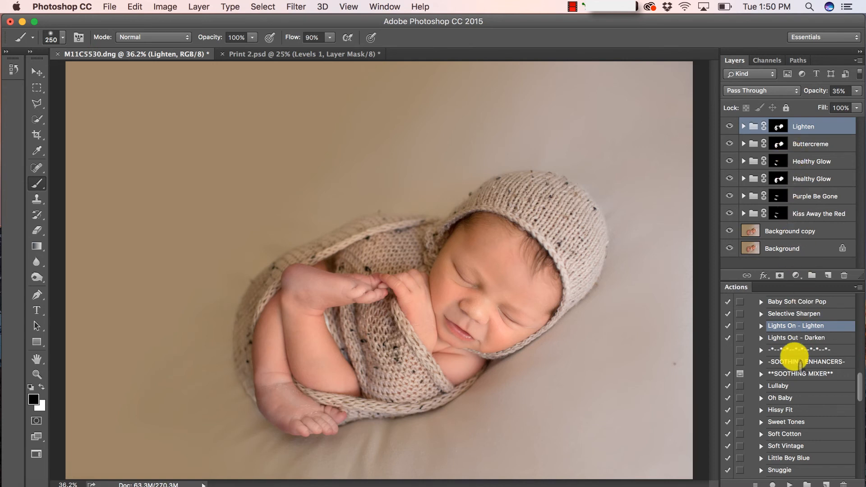
pyautogui.scroll(5, 798, 361)
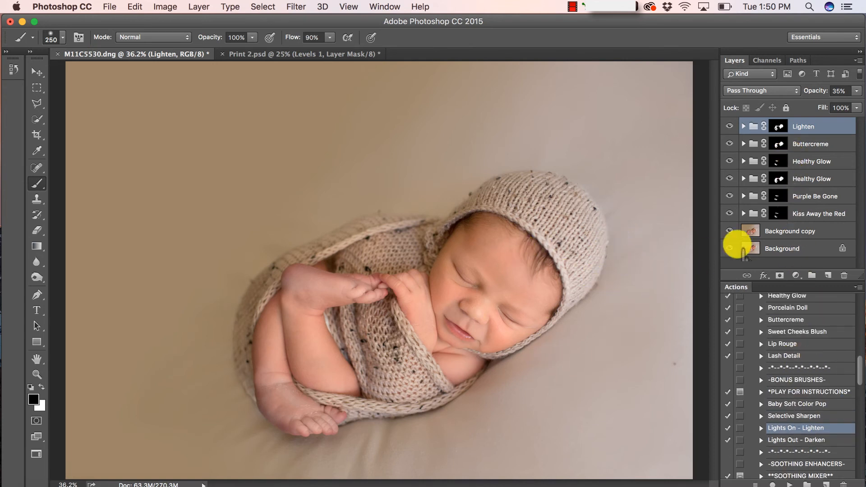
# Hide and reshow the Background copy layer to compare, then select it
pyautogui.click(729, 231)
pyautogui.click(729, 231)
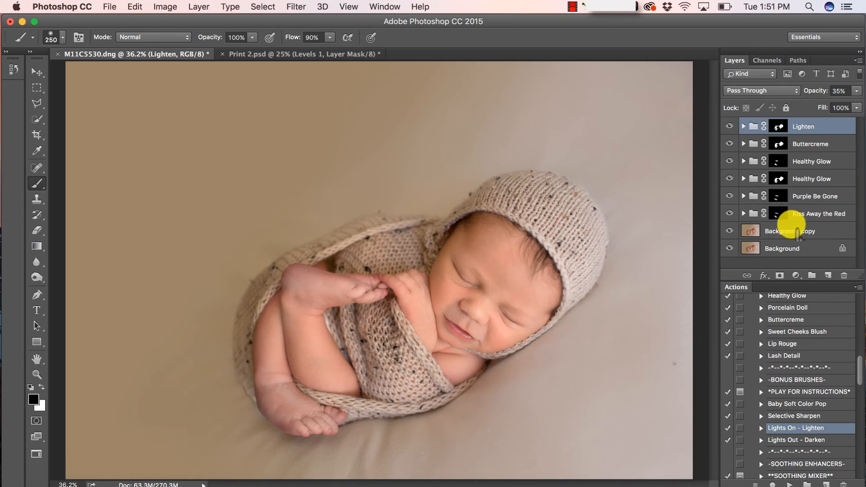
pyautogui.click(790, 231)
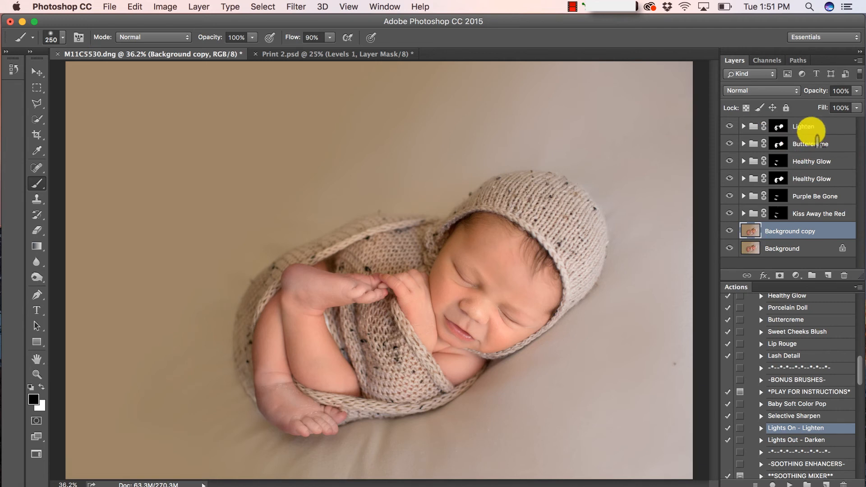
# Step down through the Lighten, Healthy Glow, Purple Be Gone and Kiss Away the Red groups, ending on Background copy
pyautogui.click(808, 128)
pyautogui.click(805, 161)
pyautogui.click(804, 180)
pyautogui.click(804, 197)
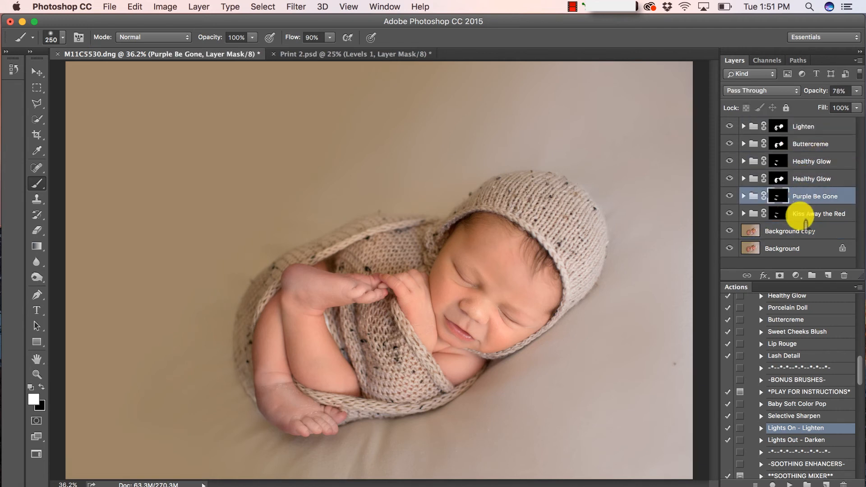
pyautogui.click(796, 213)
pyautogui.click(784, 231)
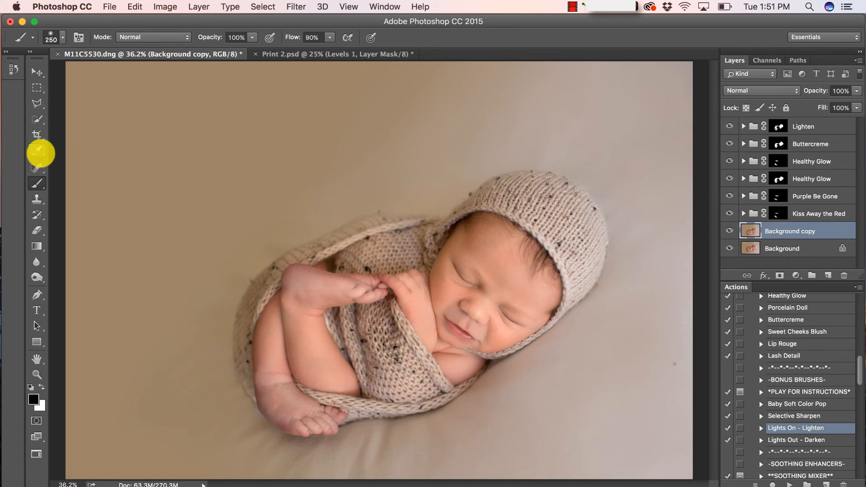
# Zoom in close on the baby's cheek with the Spot Healing Brush ready for blemishes
pyautogui.click(38, 169)
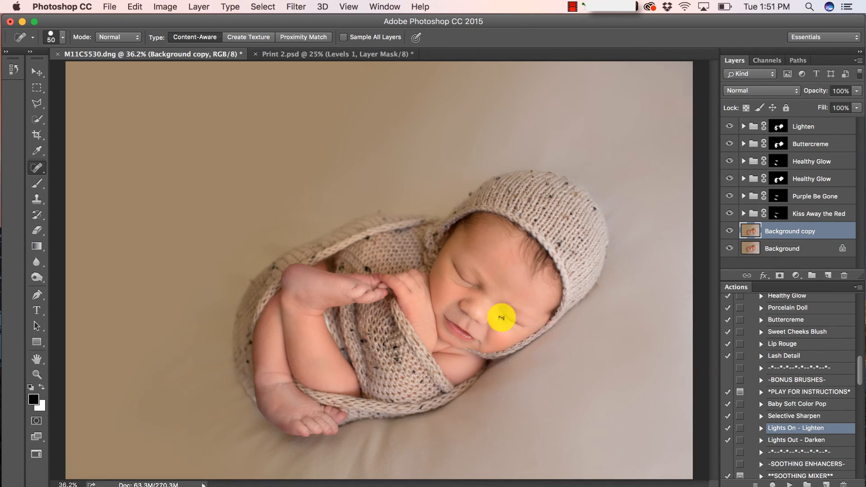
pyautogui.click(37, 374)
pyautogui.keyDown('alt'); pyautogui.click(565, 327); pyautogui.keyUp('alt')
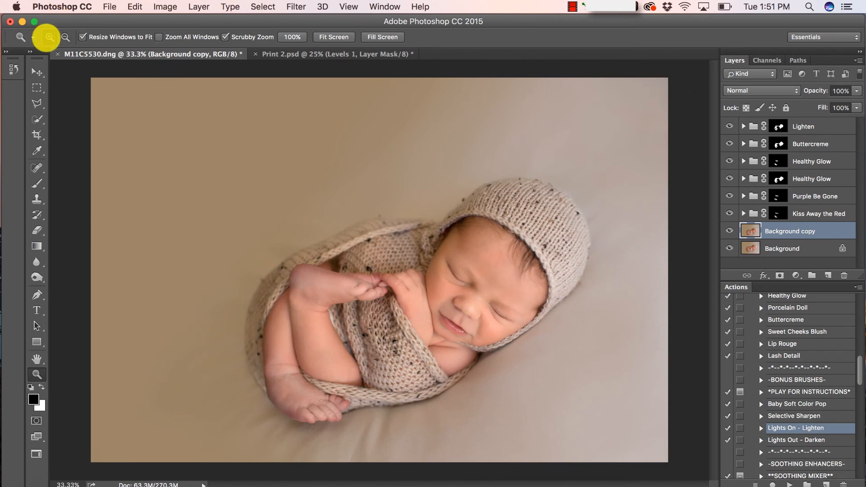
pyautogui.click(49, 37)
pyautogui.click(508, 299)
pyautogui.click(512, 304)
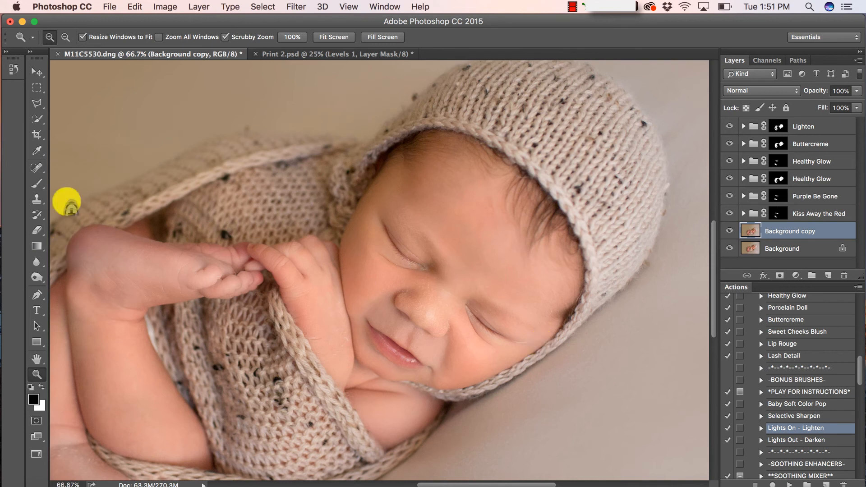
pyautogui.click(37, 183)
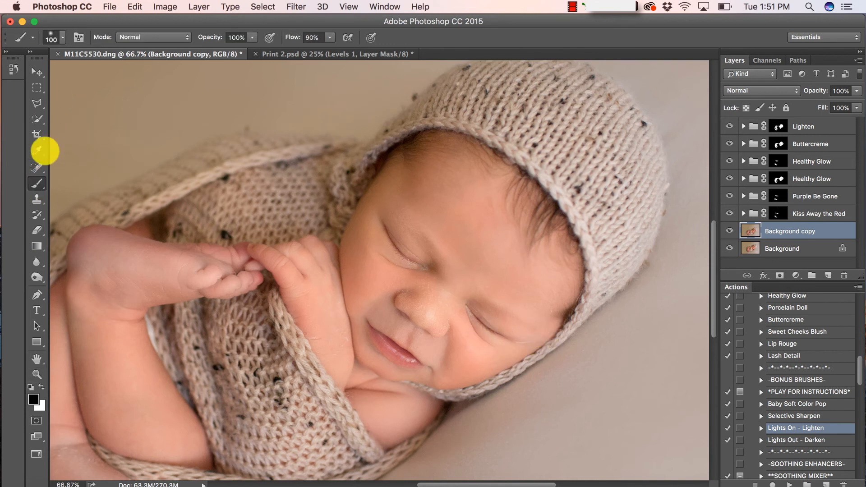
pyautogui.click(35, 167)
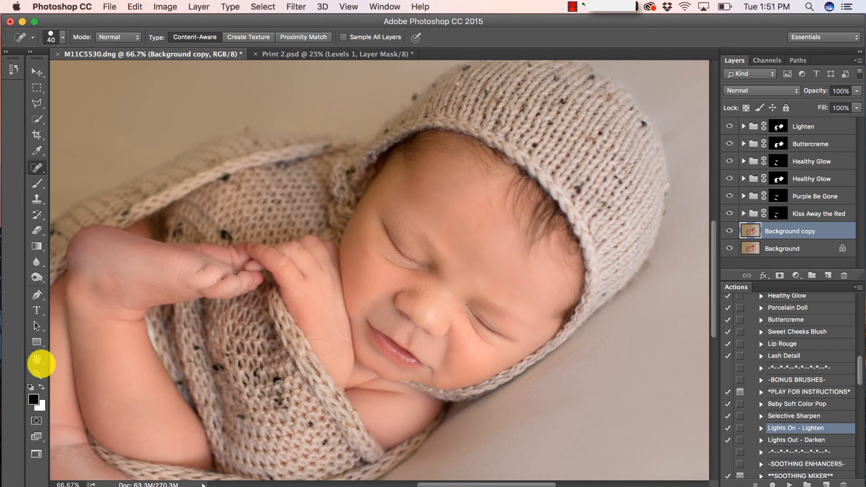
# Zoom out to 33.3% to show the whole photo and select the Lighten group
pyautogui.click(38, 373)
pyautogui.click(342, 36)
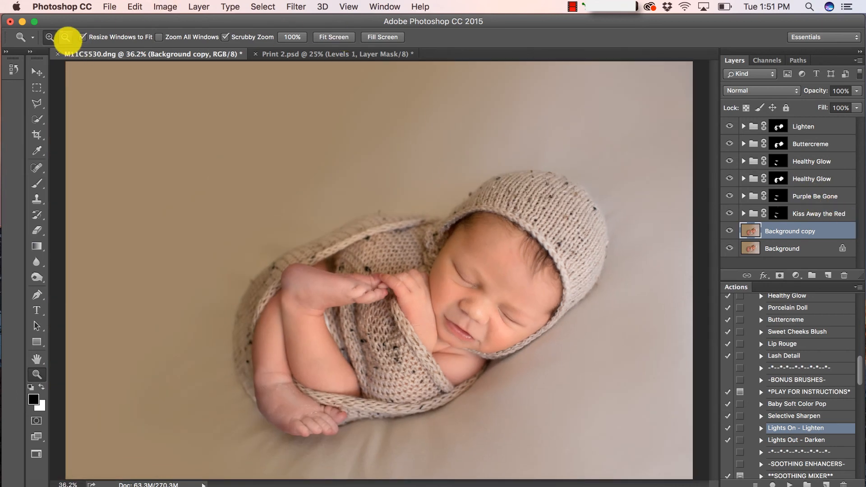
pyautogui.click(66, 37)
pyautogui.click(309, 238)
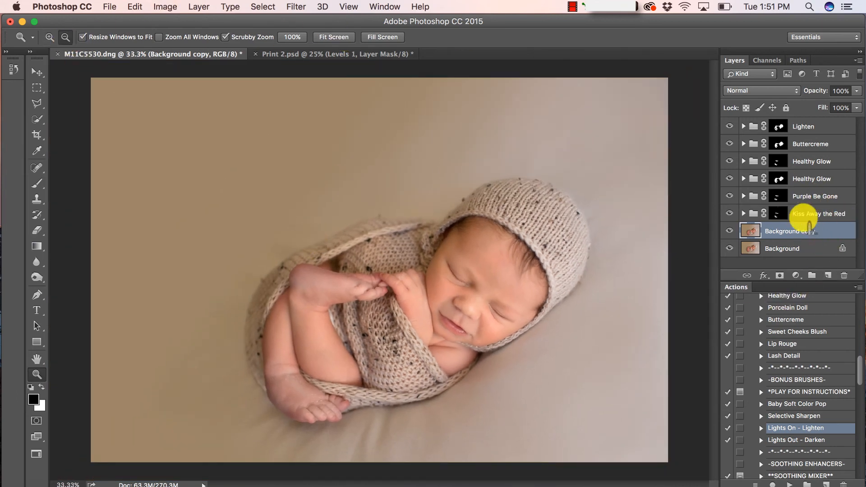
pyautogui.click(816, 127)
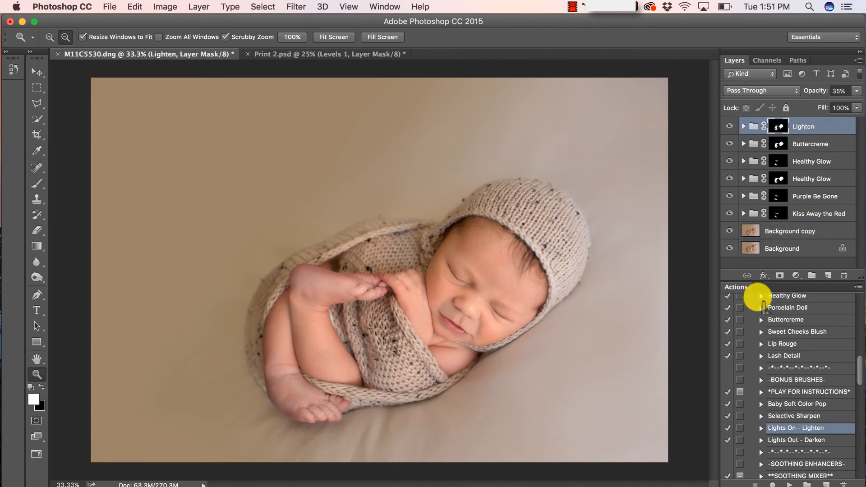
# Run the Fresh Start Base action from the top of the Actions list
pyautogui.scroll(-3, 785, 444)
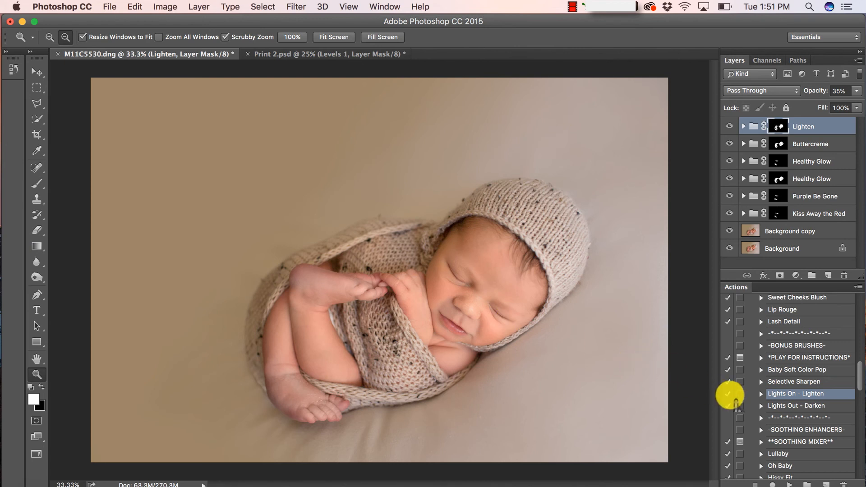
pyautogui.scroll(5, 785, 354)
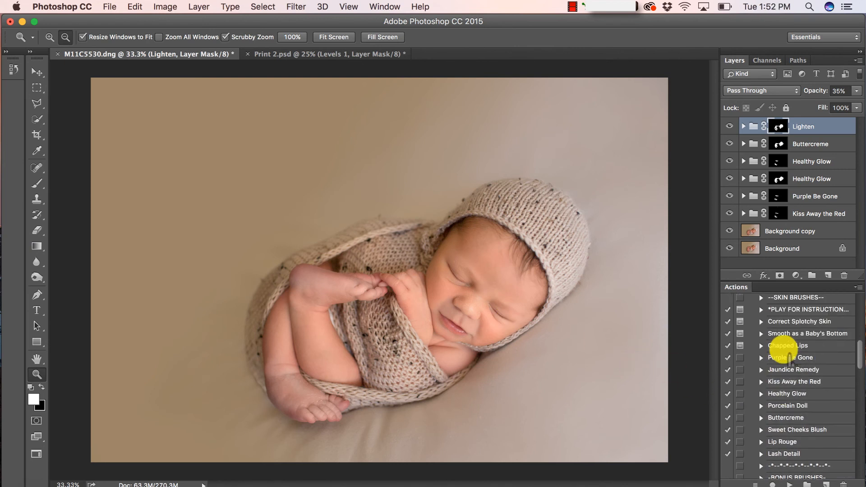
pyautogui.scroll(3, 787, 356)
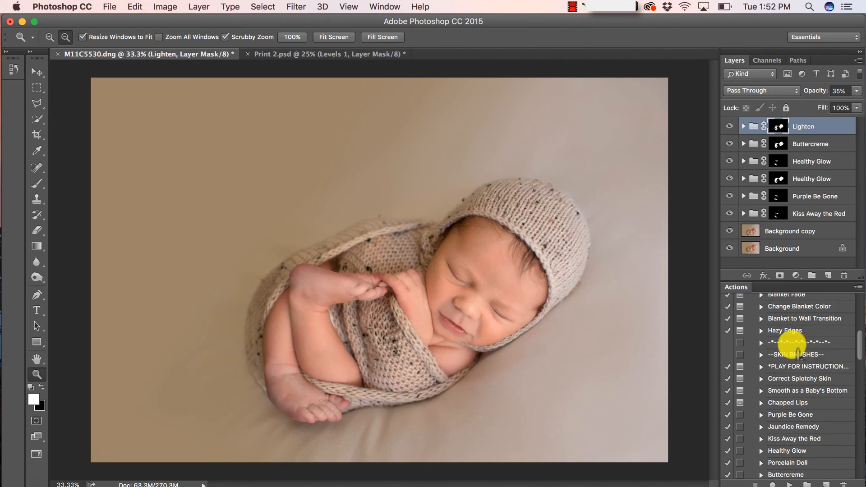
pyautogui.scroll(7, 797, 351)
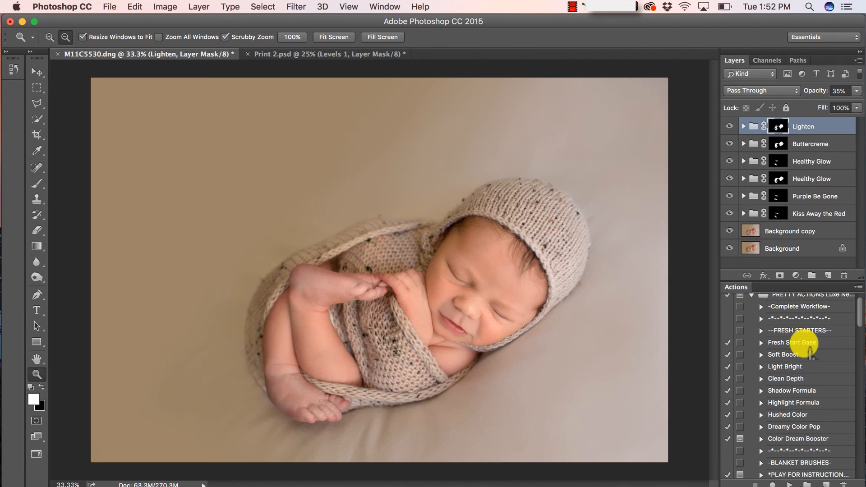
pyautogui.click(804, 342)
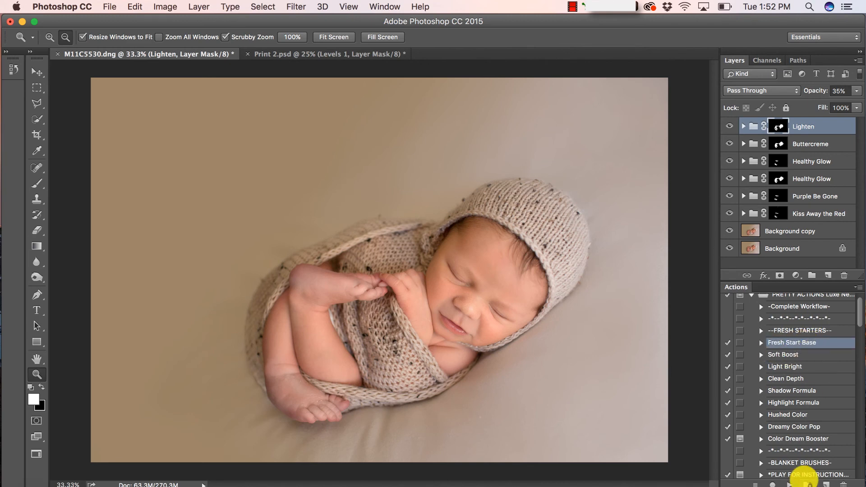
pyautogui.click(790, 482)
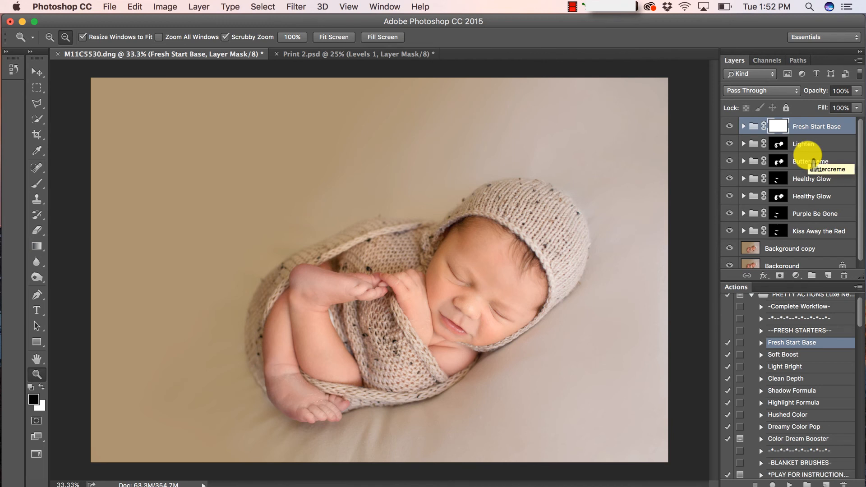
# Run the Sweet Cheeks Blush action to add its blush group
pyautogui.scroll(-1, 829, 265)
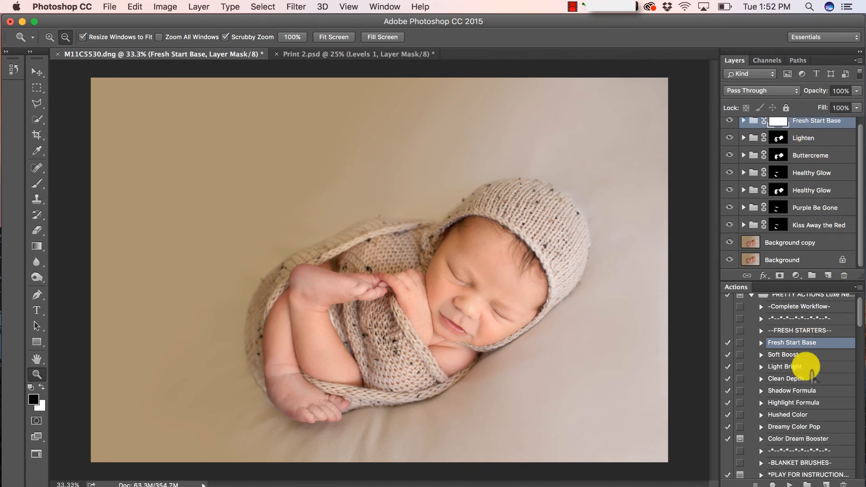
pyautogui.scroll(-5, 810, 370)
pyautogui.scroll(-5, 810, 373)
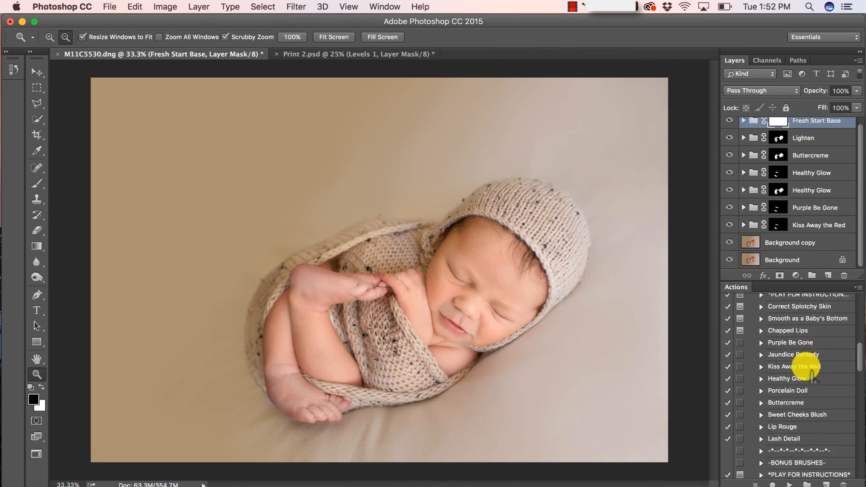
pyautogui.scroll(-3, 812, 374)
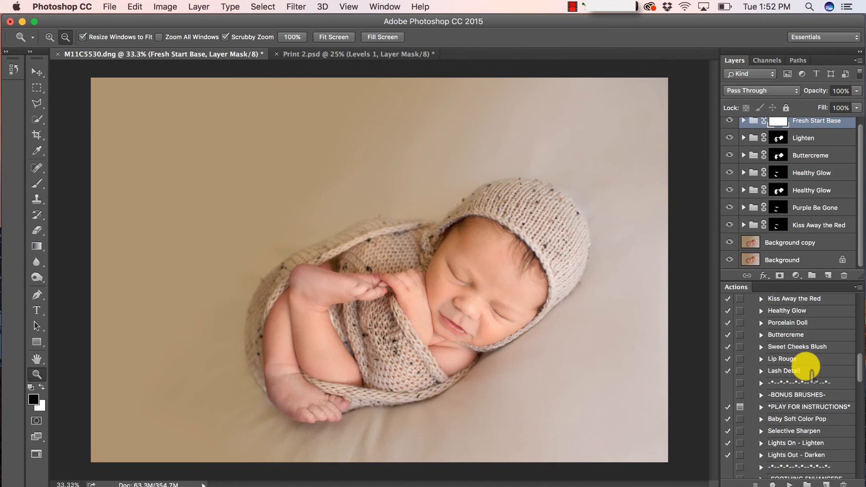
pyautogui.scroll(-4, 810, 372)
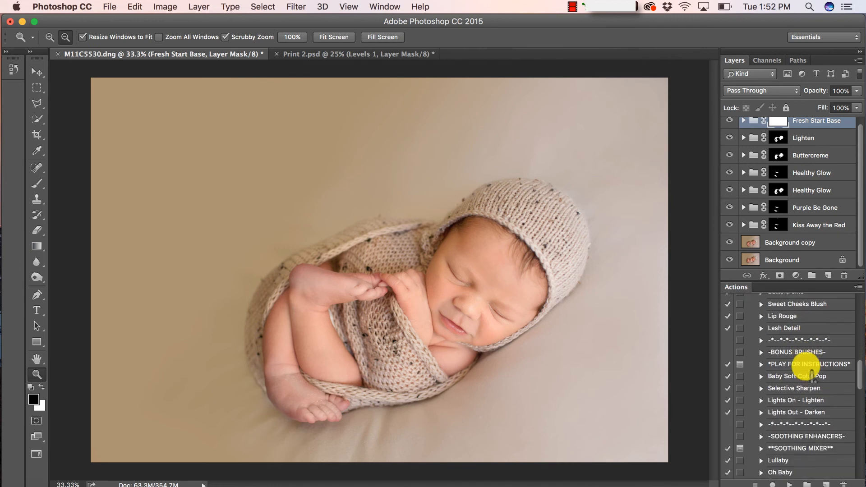
pyautogui.scroll(5, 809, 373)
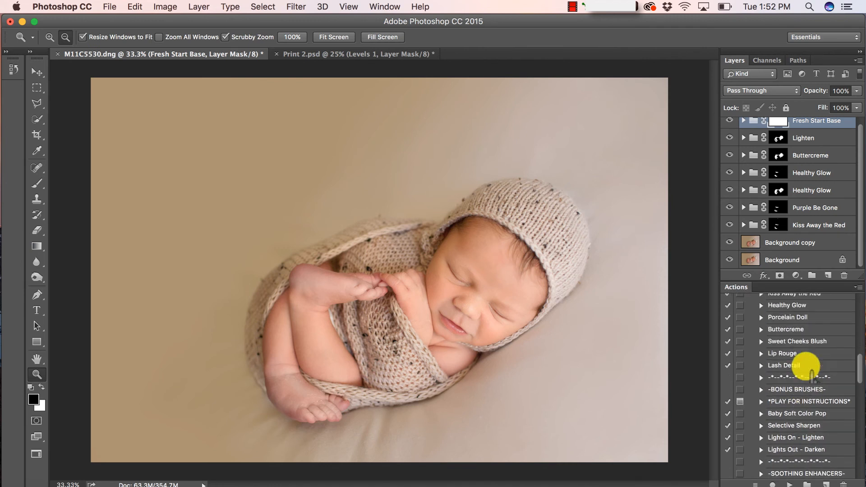
pyautogui.click(785, 353)
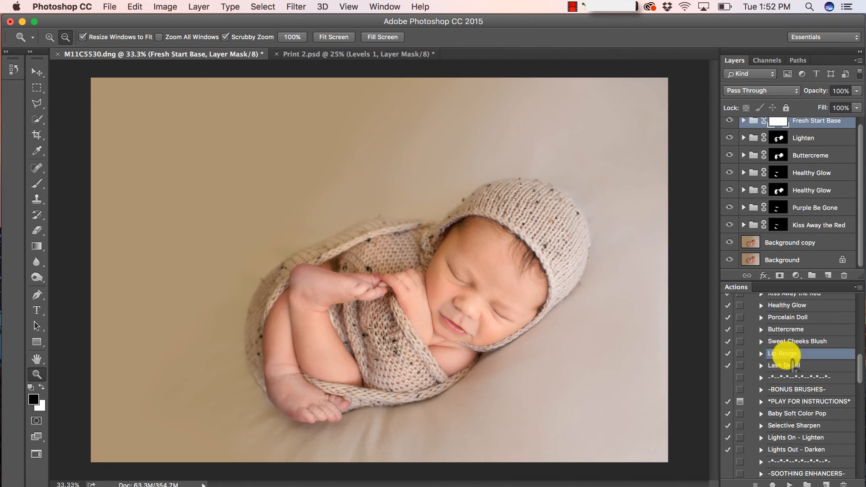
pyautogui.click(794, 341)
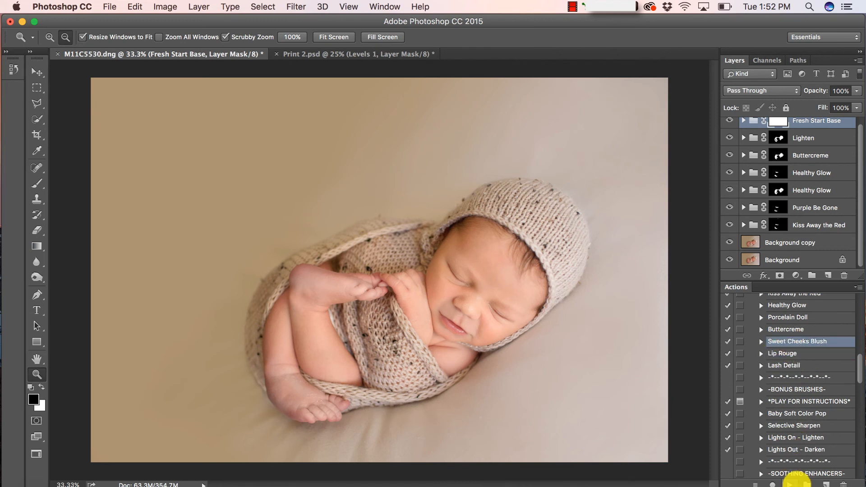
pyautogui.click(789, 483)
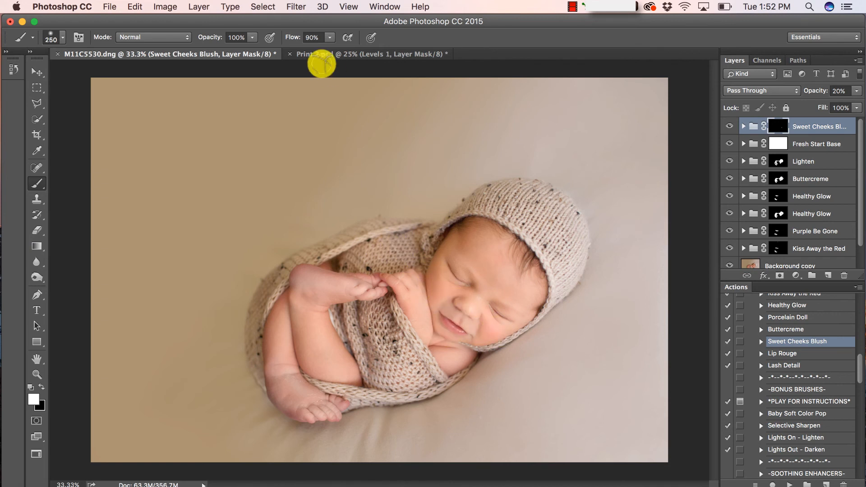
# Paint blush onto the baby's cheek with brush opacity at 29%
pyautogui.click(253, 37)
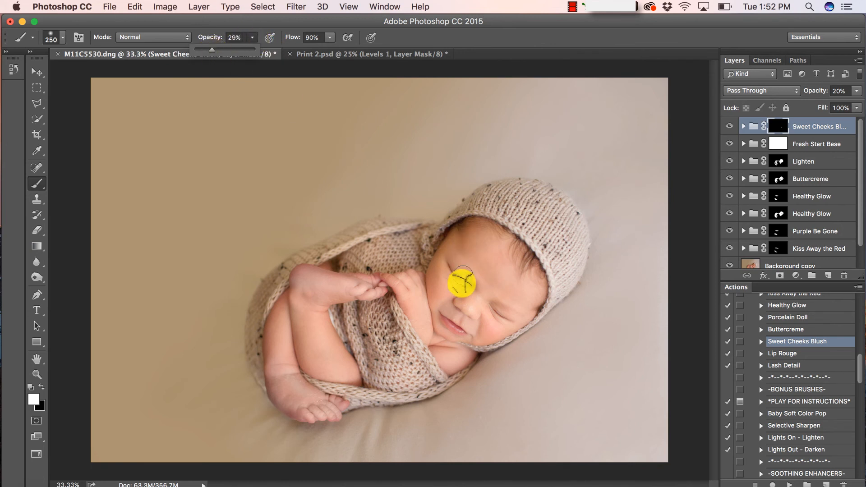
pyautogui.click(440, 286)
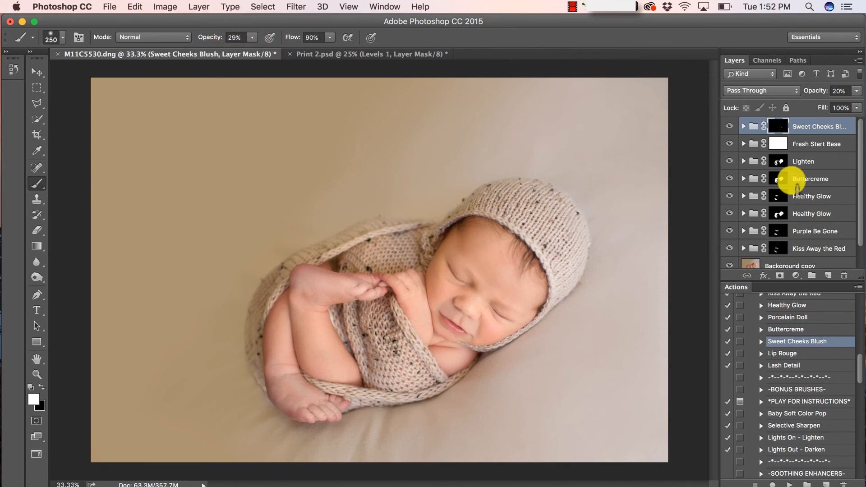
pyautogui.click(787, 354)
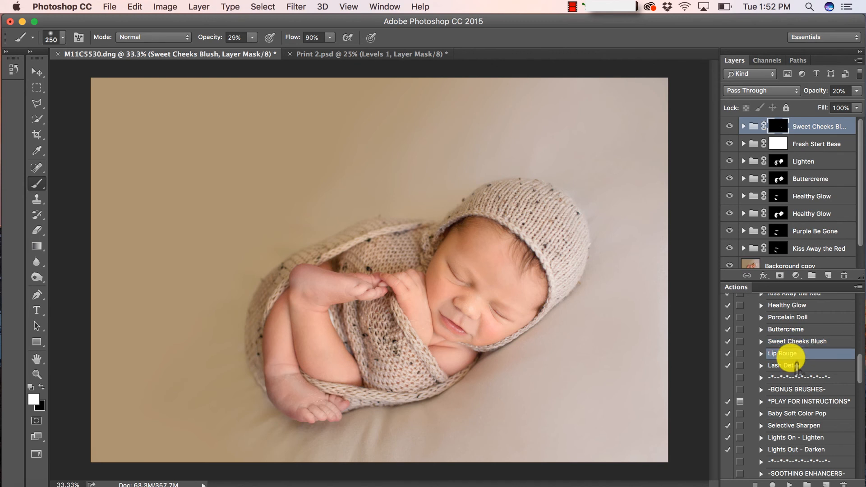
# Add the Lip Rouge group, raise brush opacity to 100% and zoom in on the face
pyautogui.click(788, 484)
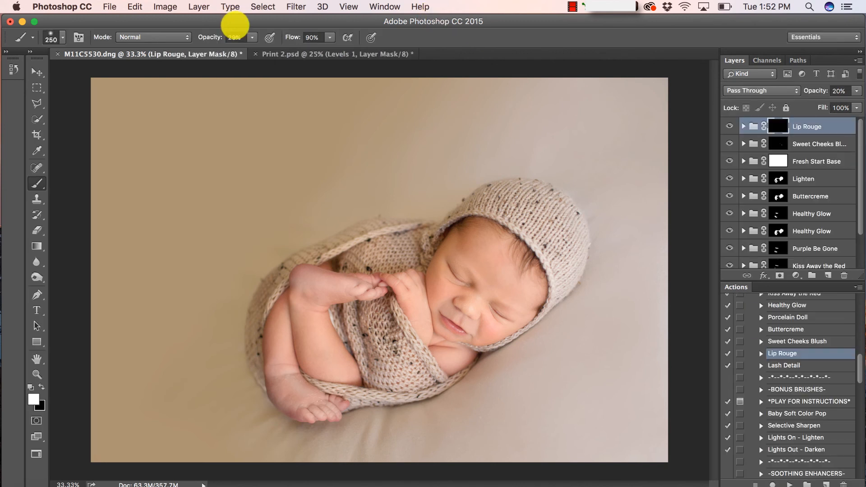
pyautogui.moveTo(252, 37); pyautogui.dragTo(551, 90)
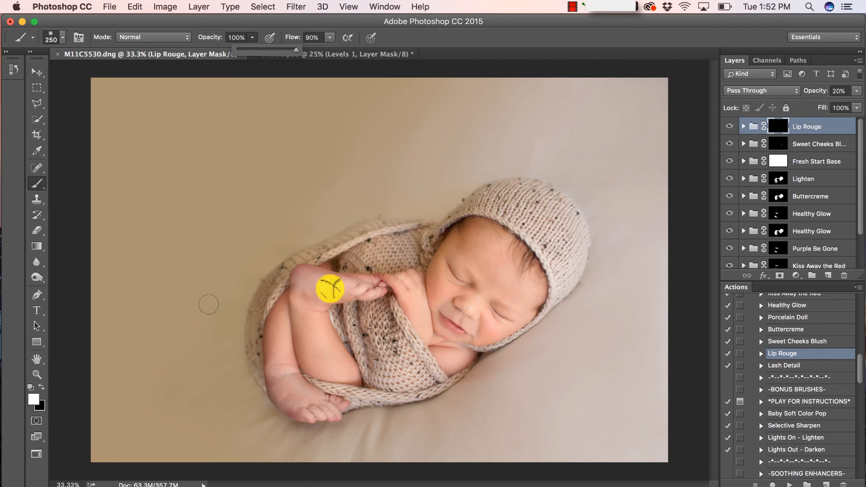
pyautogui.press('super+plus')
pyautogui.scroll(6, 529, 315)
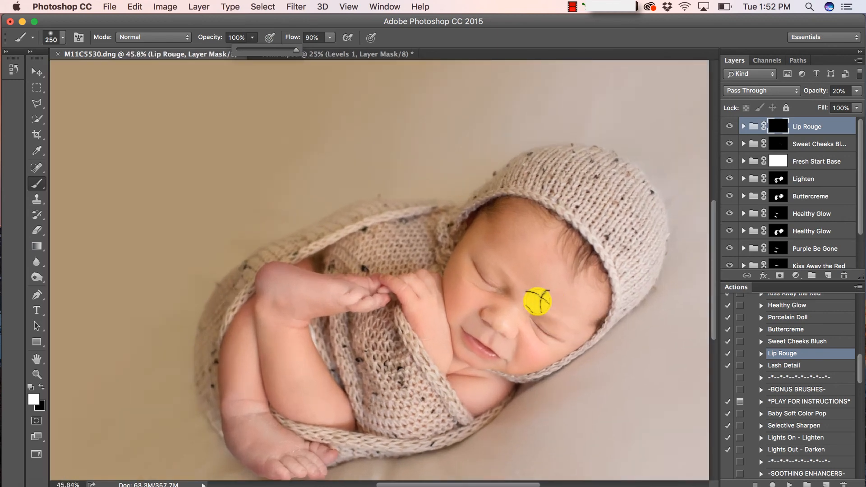
pyautogui.scroll(2, 536, 302)
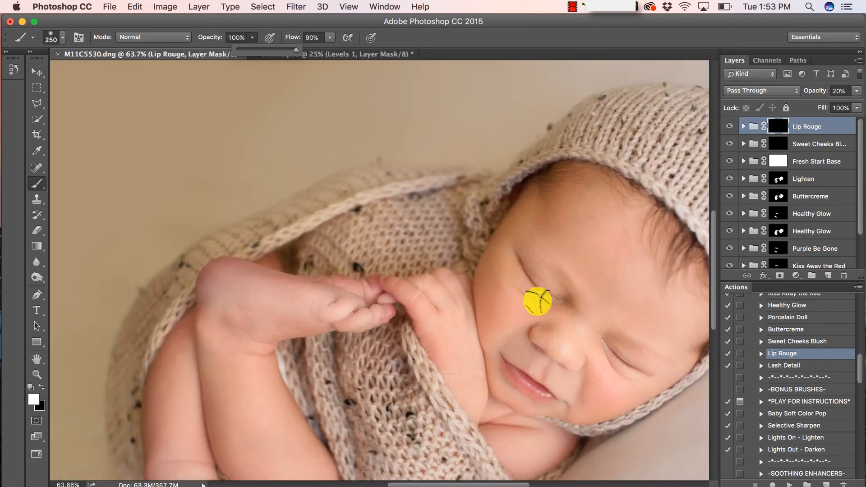
pyautogui.hscroll(3, 528, 295)
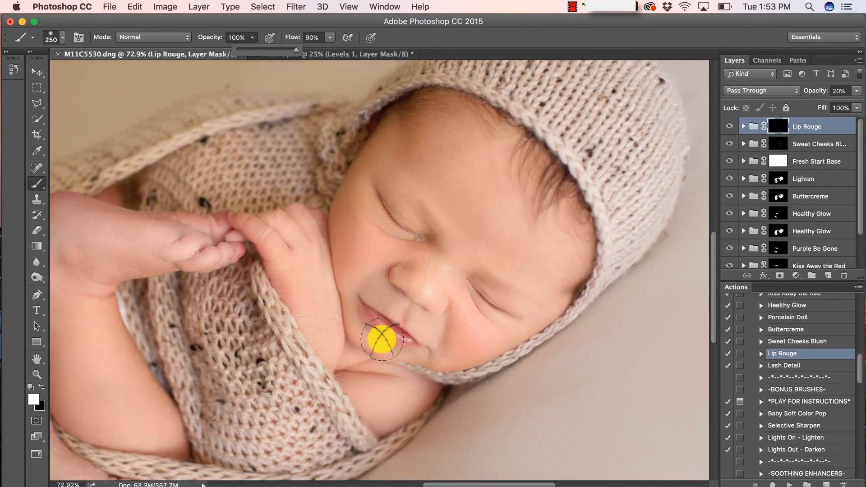
# Paint rouge along the lower lip with a smaller brush, then run the Lash Detail action
pyautogui.press('[')
pyautogui.press('[')
pyautogui.press('[')
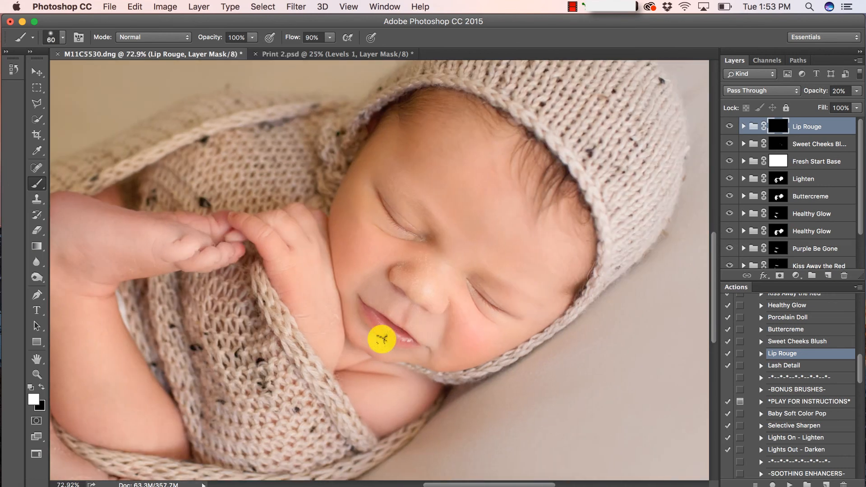
pyautogui.moveTo(382, 339)
pyautogui.mouseDown()
pyautogui.moveTo(377, 325)
pyautogui.moveTo(399, 337)
pyautogui.moveTo(378, 315)
pyautogui.mouseUp()
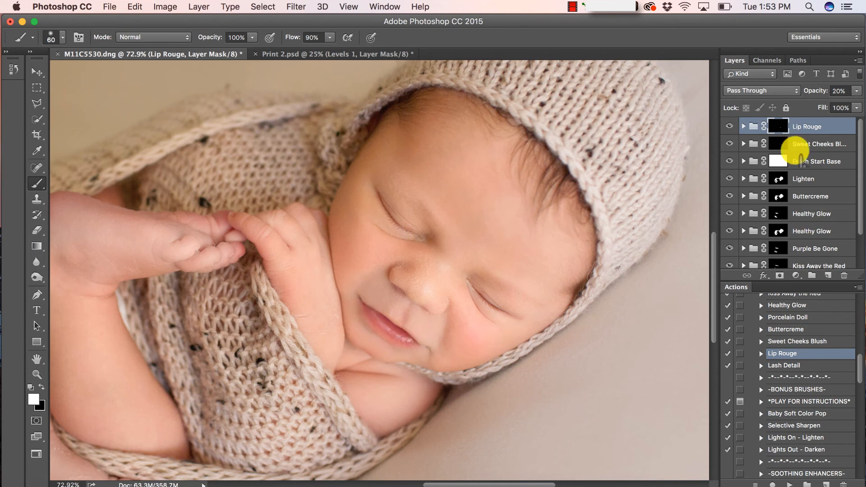
pyautogui.click(834, 365)
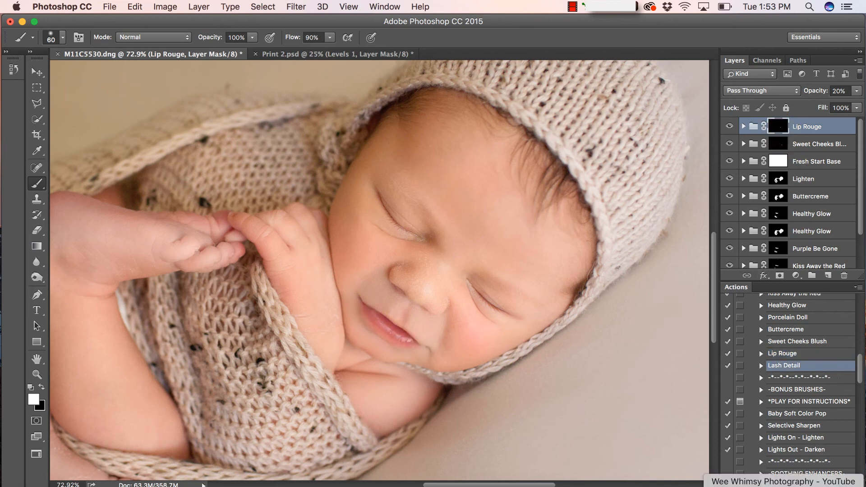
pyautogui.click(789, 484)
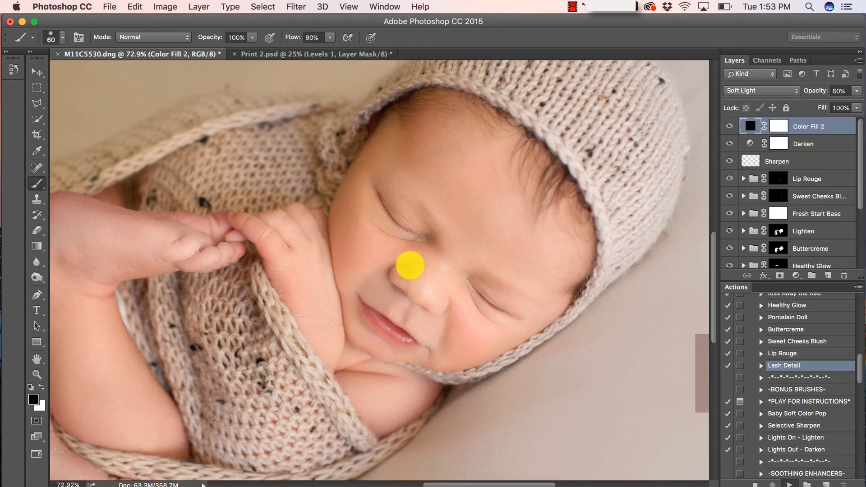
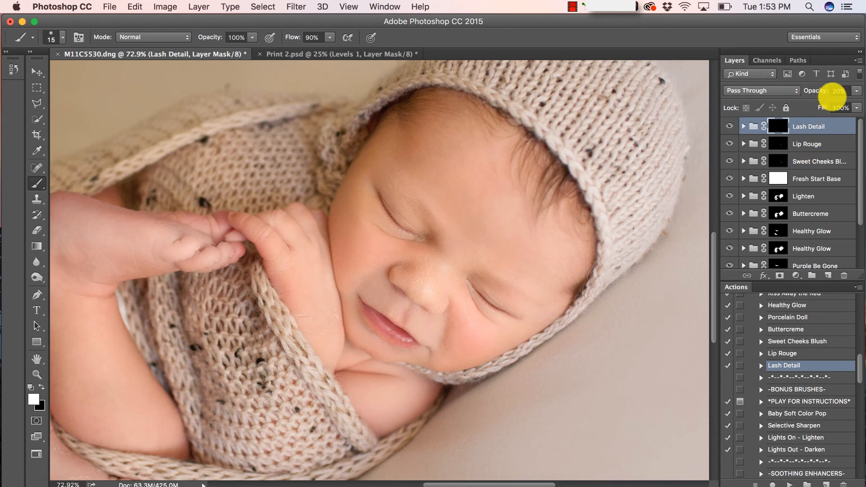
# Set the Lash Detail group's opacity to 32% and fit the whole photo on screen
pyautogui.click(856, 90)
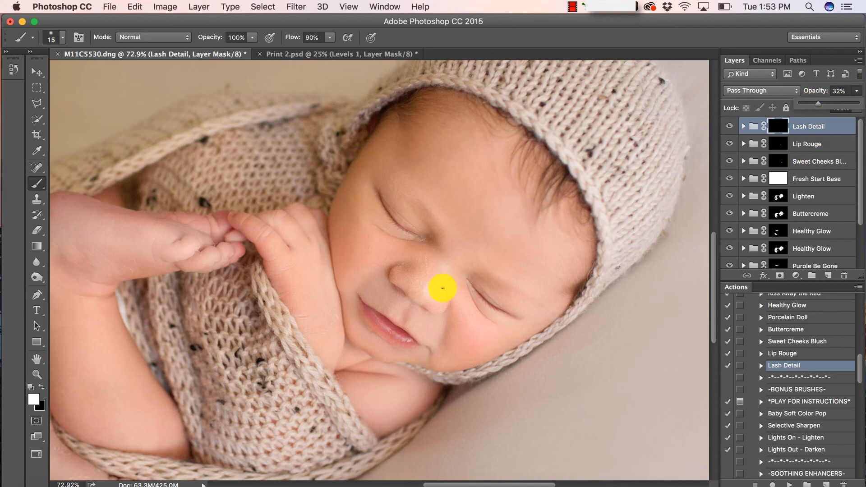
pyautogui.click(37, 374)
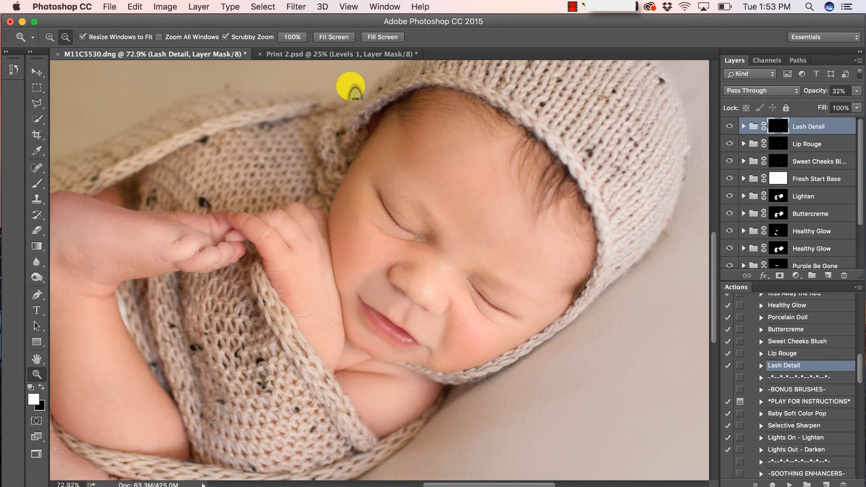
pyautogui.click(344, 36)
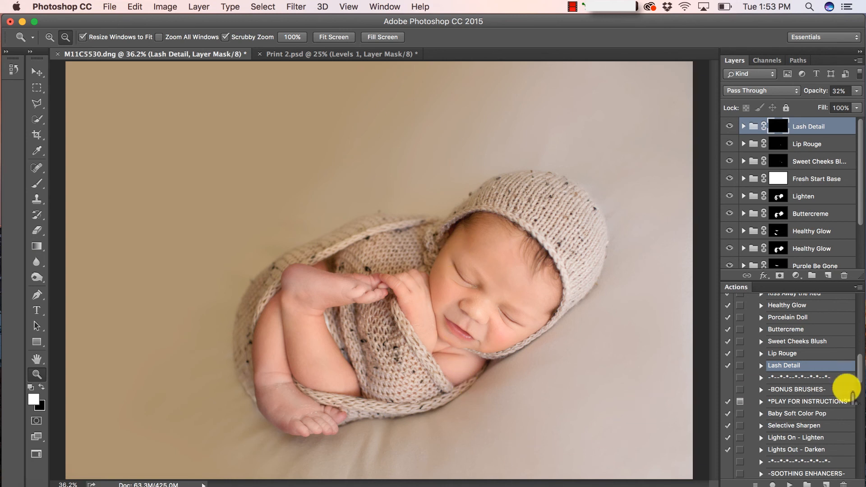
# Run the Snuggie action to add a Snuggie group at the top of the stack
pyautogui.scroll(-3, 809, 383)
pyautogui.scroll(-5, 817, 389)
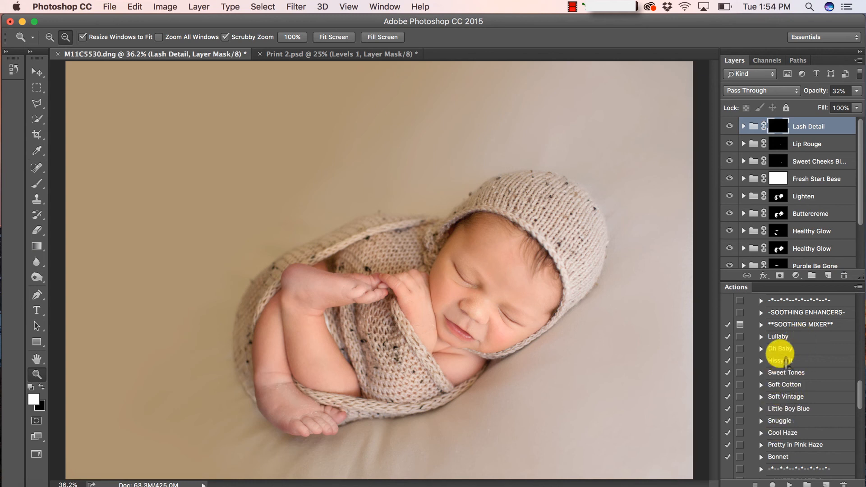
pyautogui.click(783, 420)
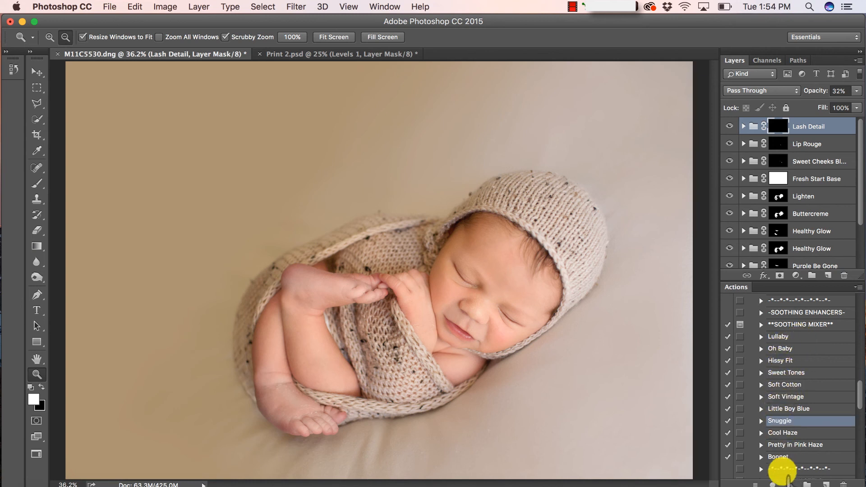
pyautogui.click(789, 484)
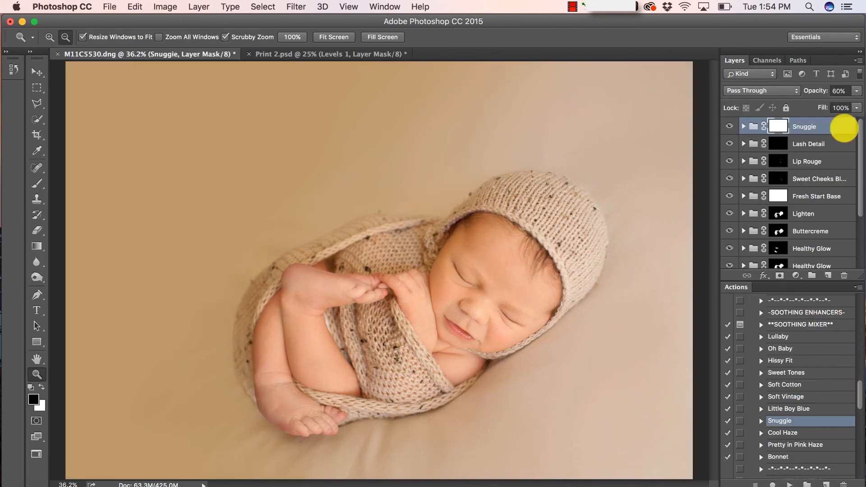
# Lower the Snuggie group's opacity to 32%
pyautogui.click(855, 90)
pyautogui.moveTo(845, 108); pyautogui.dragTo(815, 111)
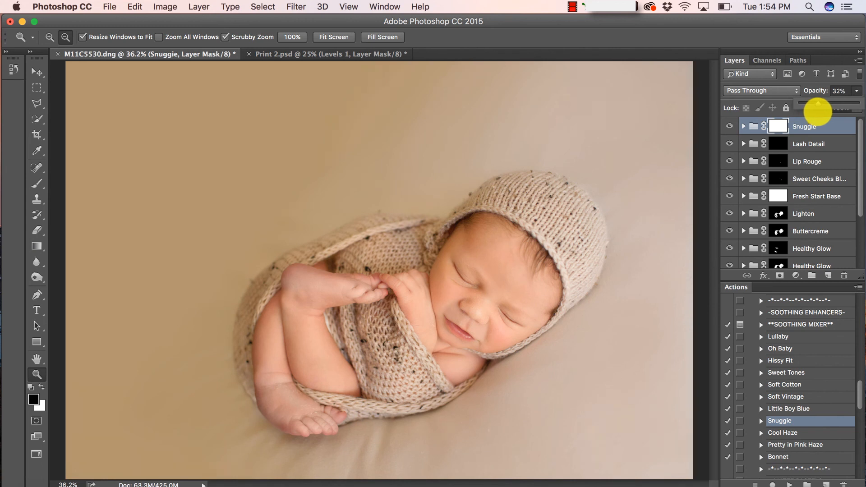
pyautogui.click(810, 128)
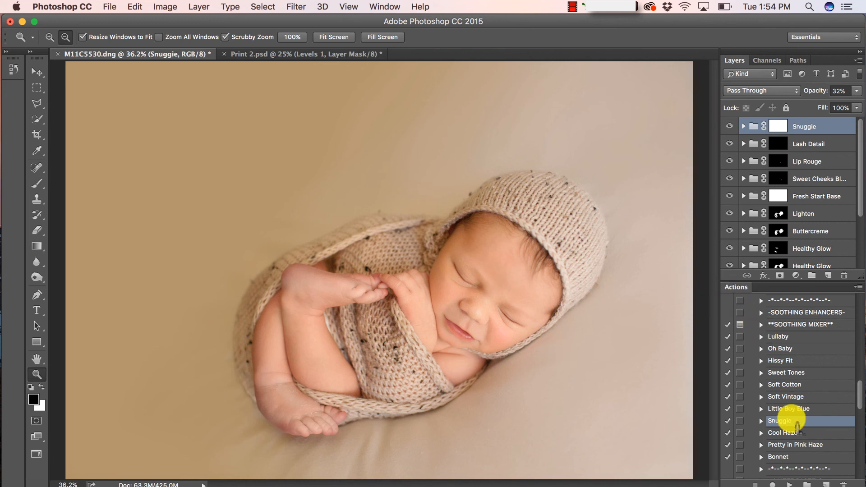
pyautogui.scroll(-1, 798, 440)
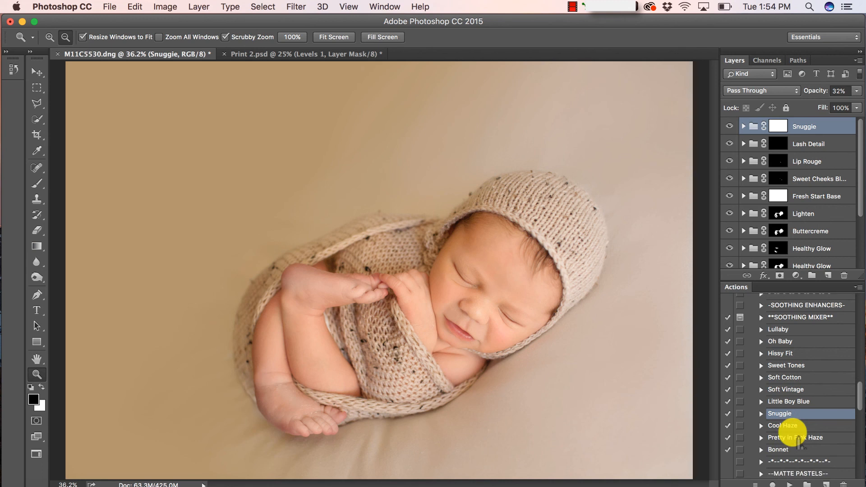
pyautogui.scroll(-2, 797, 439)
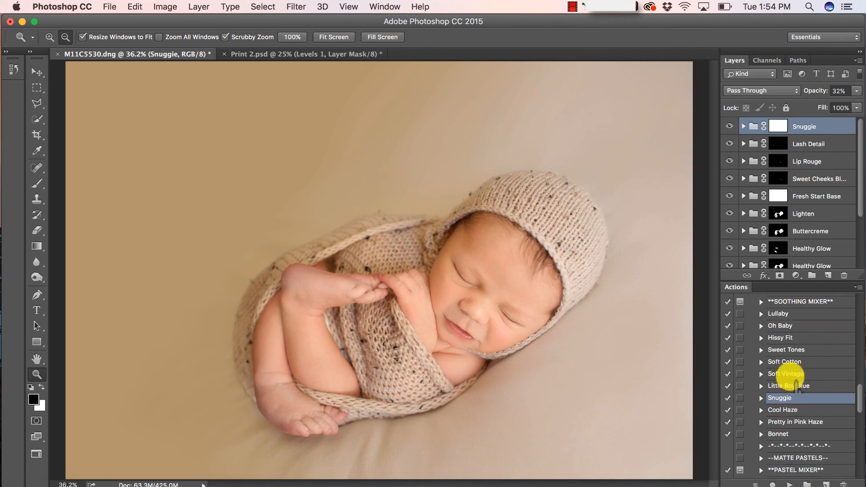
# Run the Soft Cotton action and set its new group's opacity to 20%
pyautogui.click(790, 374)
pyautogui.click(785, 361)
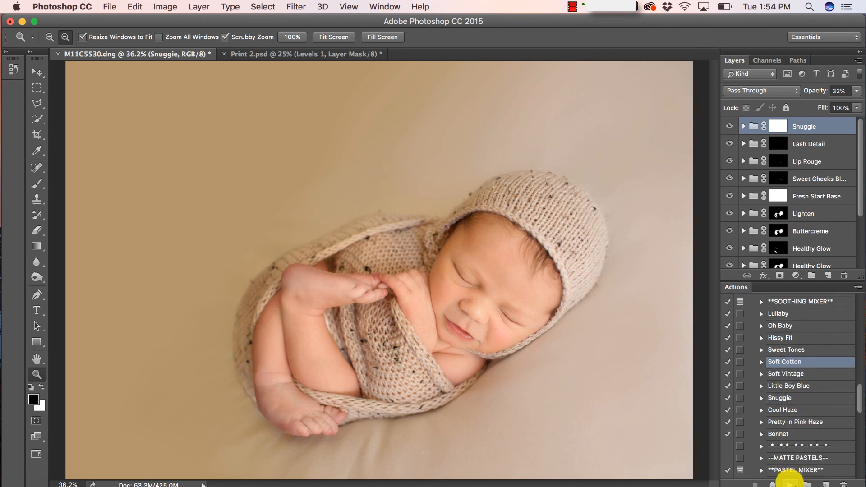
pyautogui.click(789, 483)
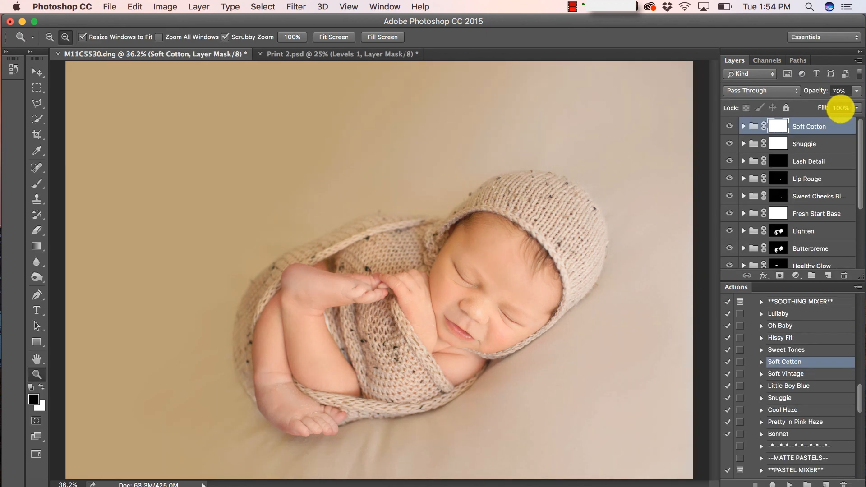
pyautogui.click(856, 90)
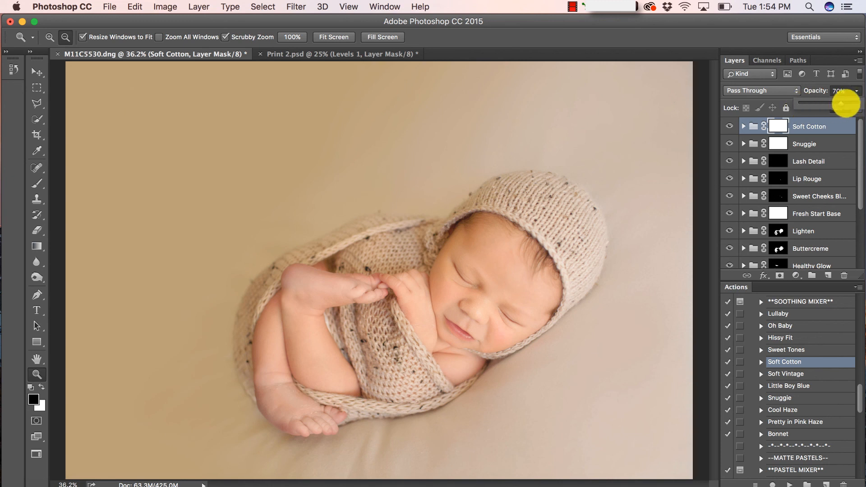
pyautogui.moveTo(841, 103); pyautogui.dragTo(811, 111)
pyautogui.click(805, 128)
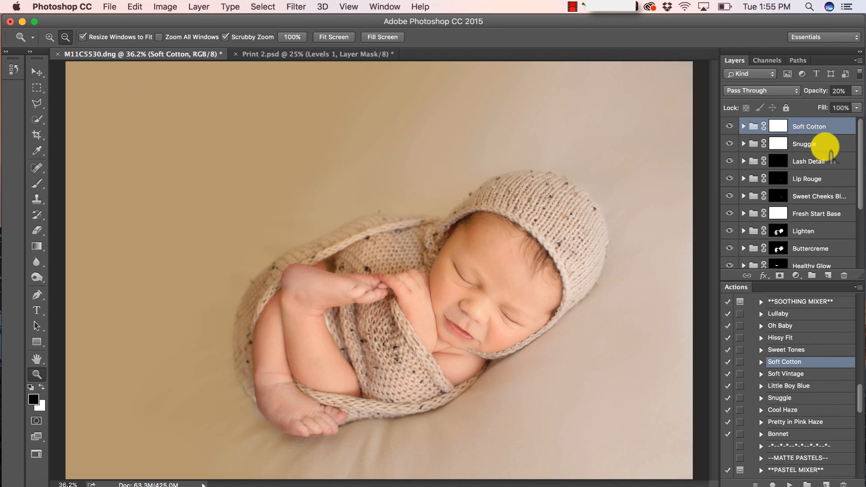
# Run the Hissy Fit action and lower its group's opacity to about 19%
pyautogui.click(780, 337)
pyautogui.click(788, 483)
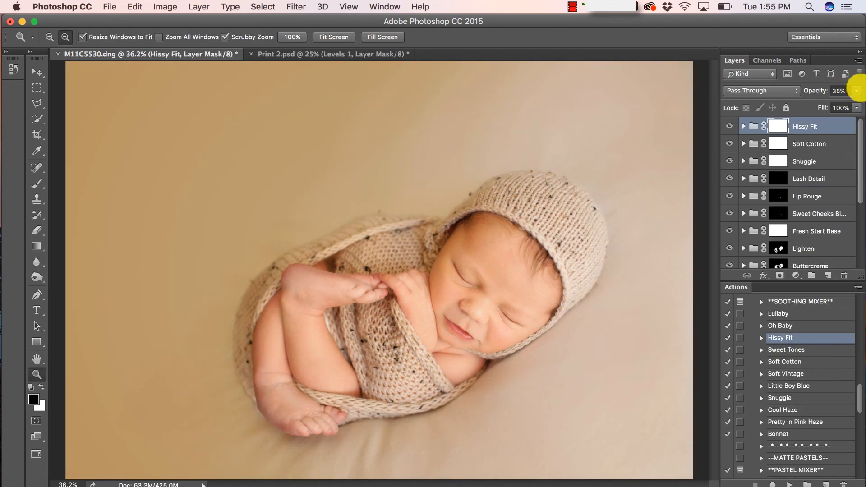
pyautogui.moveTo(855, 90); pyautogui.dragTo(809, 108)
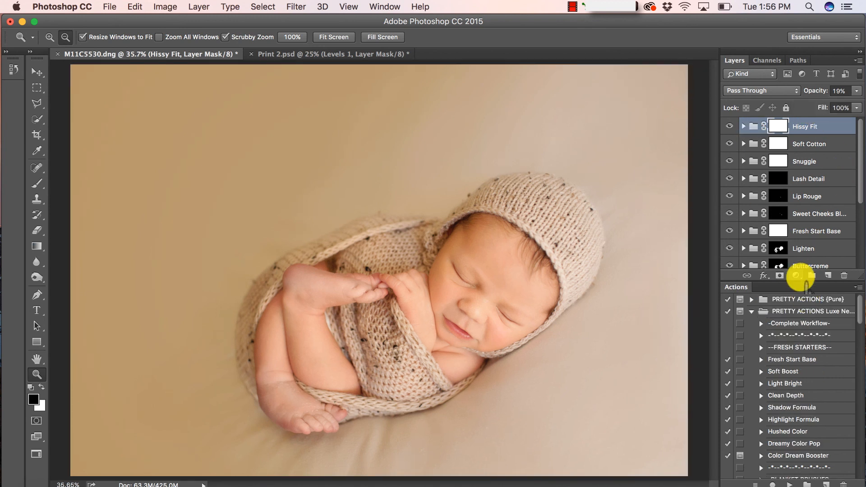
# Add a Levels adjustment layer above Hissy Fit and move its settings off the photo
pyautogui.click(800, 277)
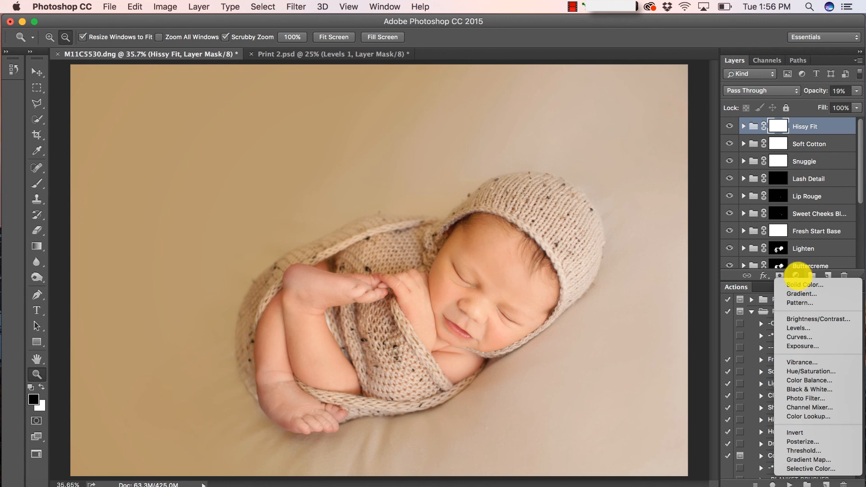
pyautogui.click(798, 276)
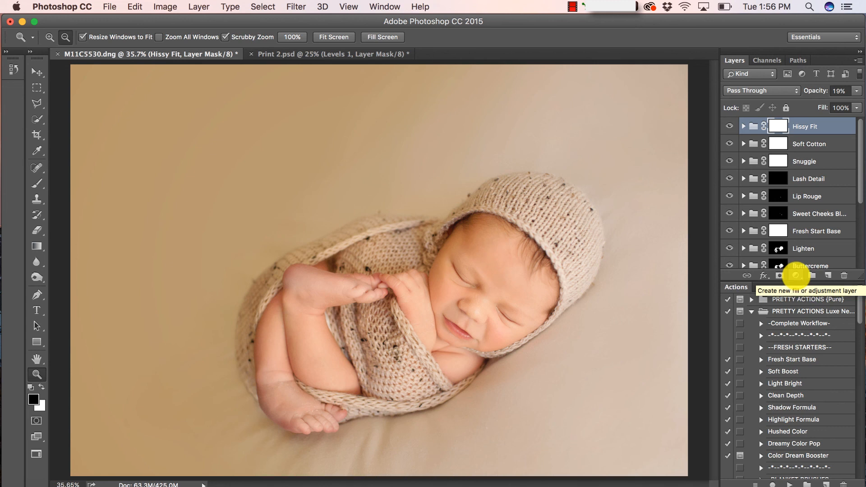
pyautogui.click(796, 275)
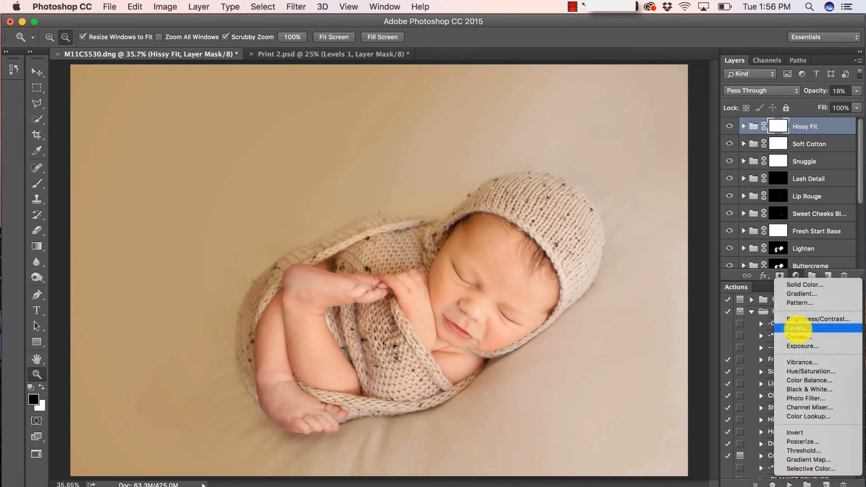
pyautogui.click(798, 327)
pyautogui.moveTo(715, 197); pyautogui.dragTo(750, 153)
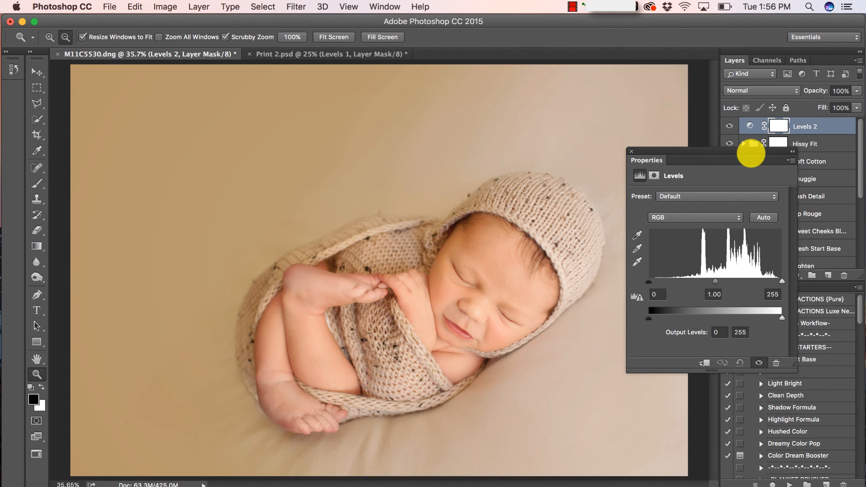
pyautogui.moveTo(699, 150)
pyautogui.mouseDown()
pyautogui.moveTo(709, 141)
pyautogui.moveTo(695, 140)
pyautogui.mouseUp()
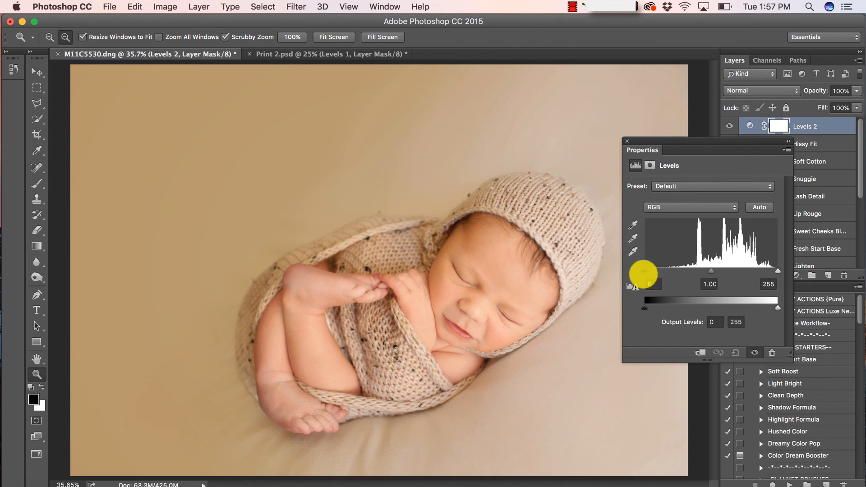
# Set the Levels input values to 5, 1.00 and 253, toggling visibility to compare
pyautogui.moveTo(644, 272); pyautogui.dragTo(645, 274)
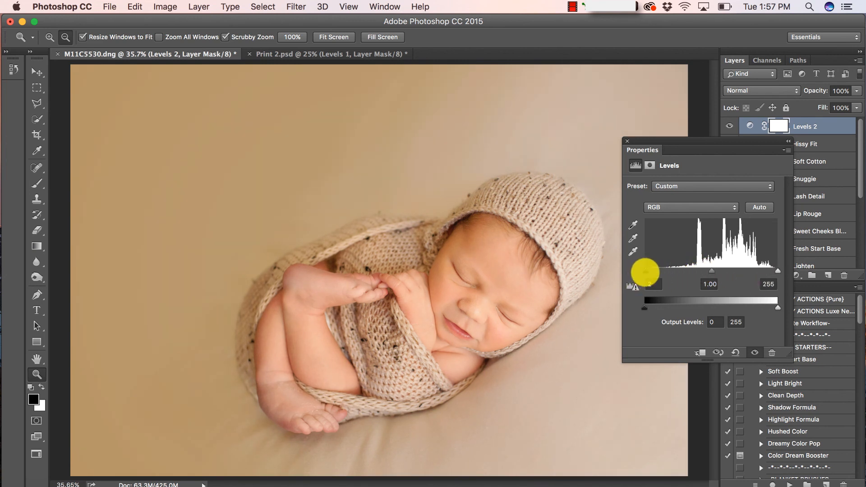
pyautogui.moveTo(644, 272); pyautogui.dragTo(644, 272)
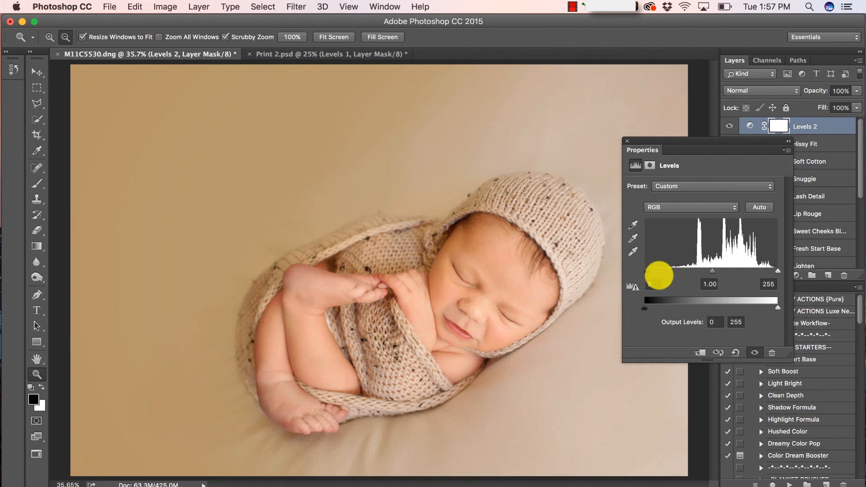
pyautogui.moveTo(778, 273); pyautogui.dragTo(775, 273)
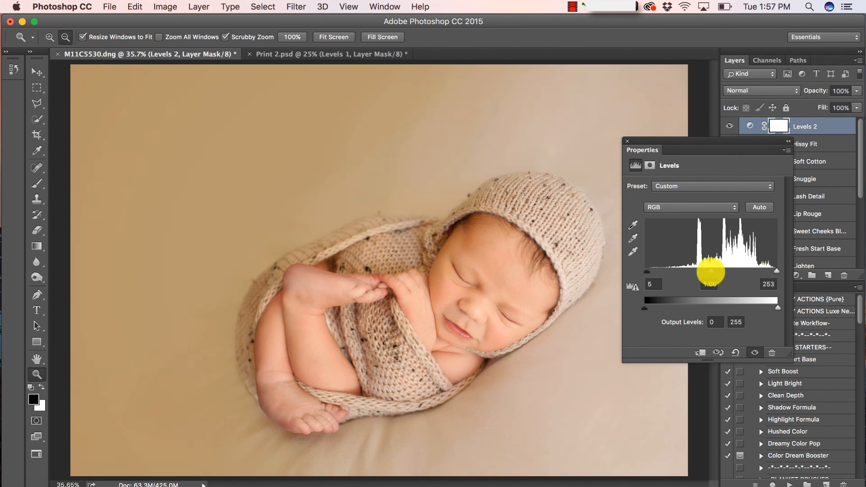
pyautogui.moveTo(711, 271); pyautogui.dragTo(711, 272)
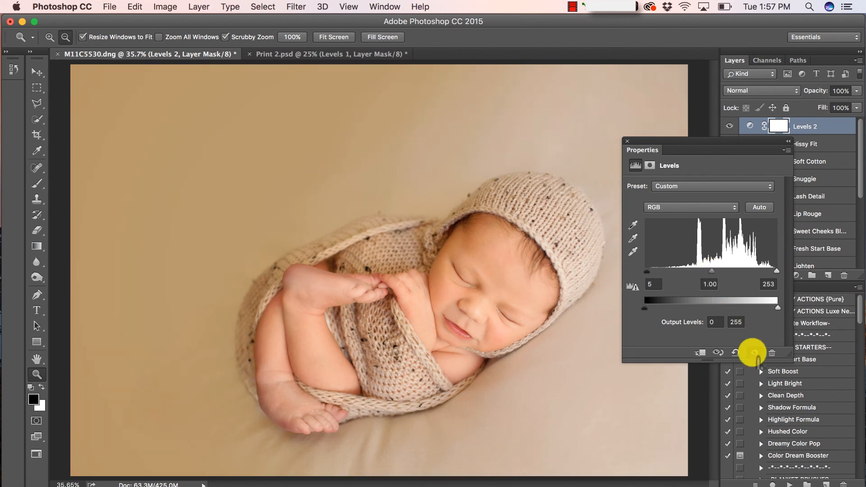
pyautogui.click(754, 353)
pyautogui.click(754, 352)
pyautogui.click(753, 353)
pyautogui.click(752, 353)
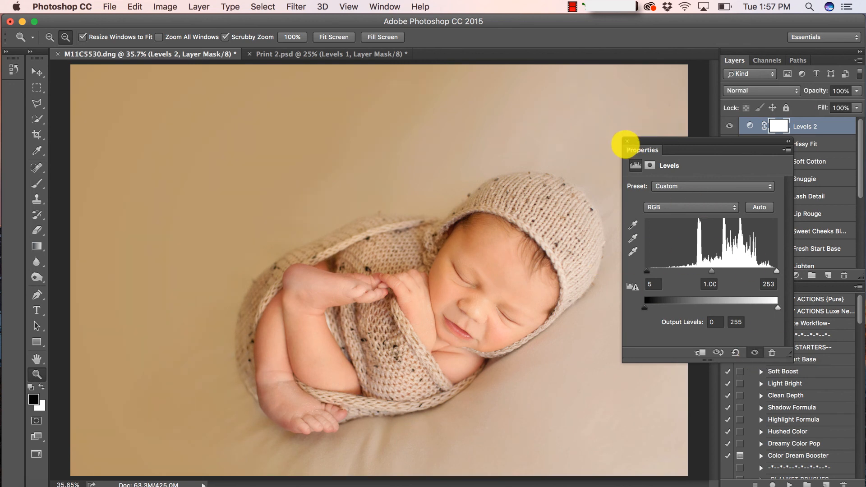
# Close the Levels 2 properties and scroll down the layer stack
pyautogui.click(626, 141)
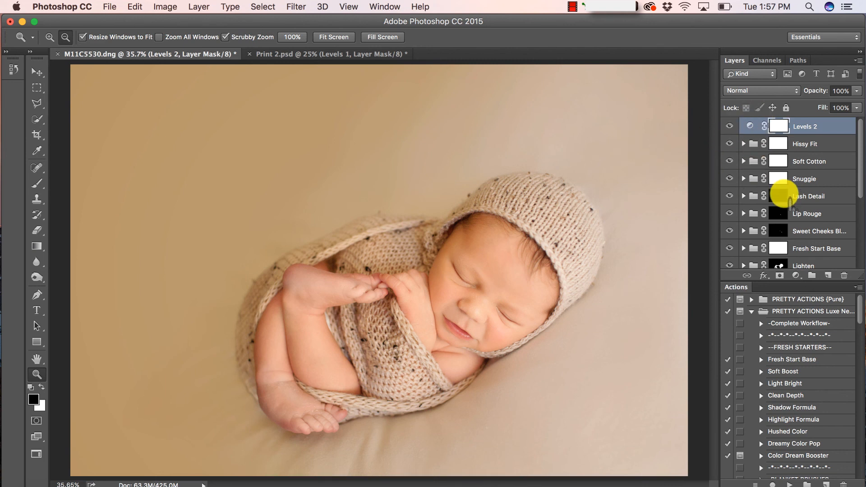
pyautogui.scroll(-7, 788, 198)
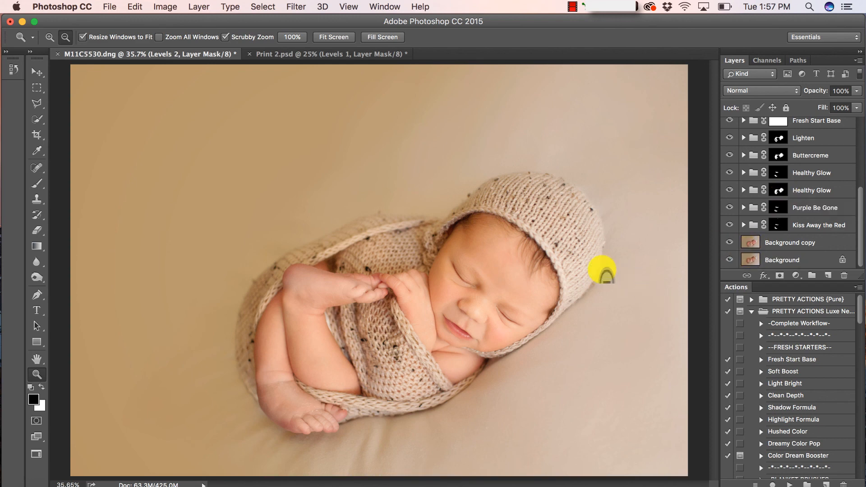
# Save the current retouch as Snapshot 6, then revert to the original M11C5530.dng state
pyautogui.click(7, 51)
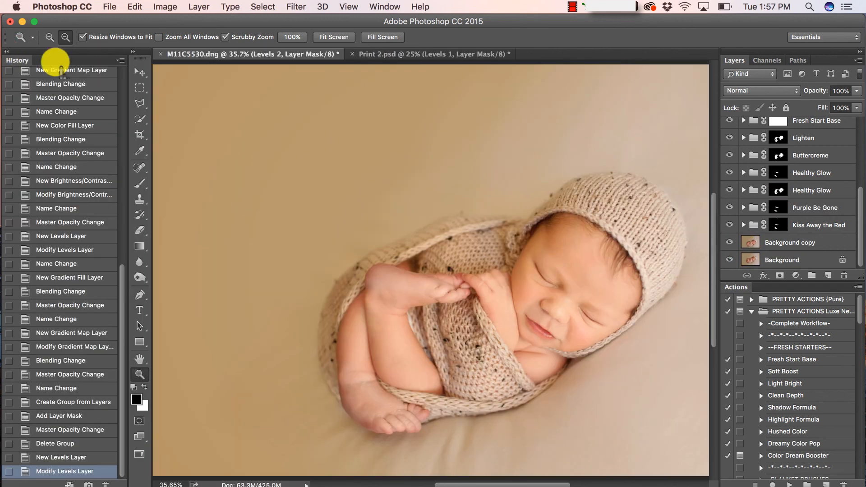
pyautogui.click(119, 60)
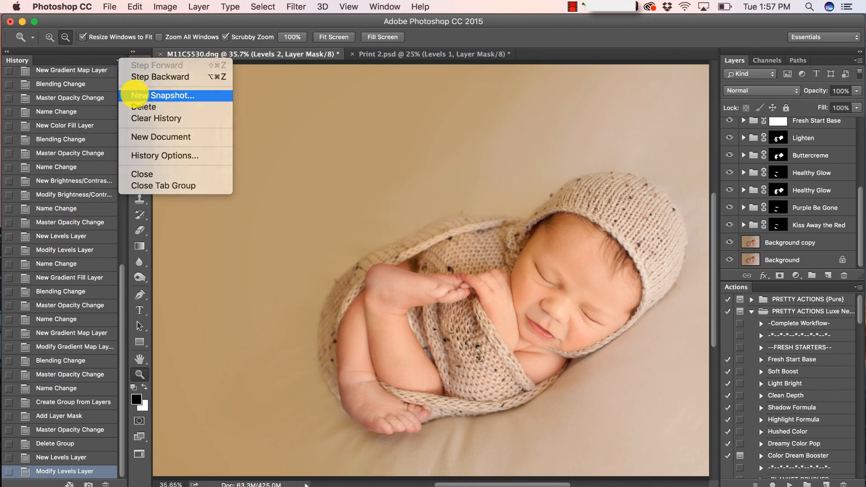
pyautogui.click(134, 95)
pyautogui.click(518, 232)
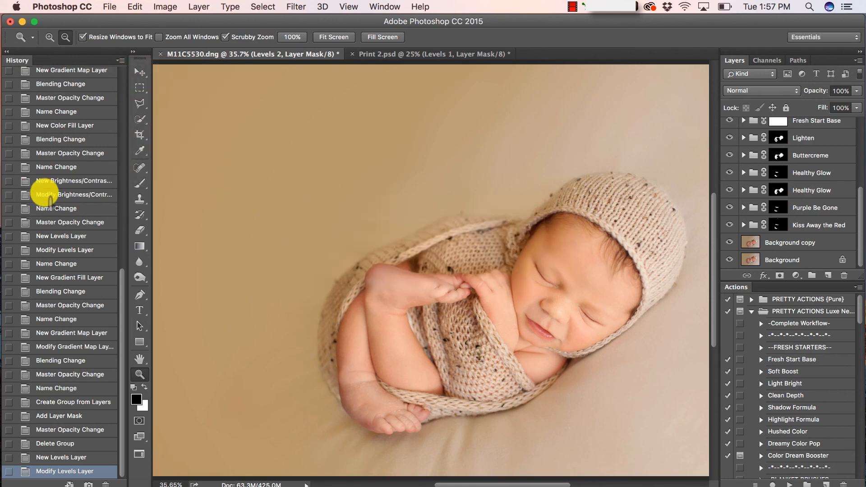
pyautogui.scroll(15, 104, 185)
pyautogui.click(96, 76)
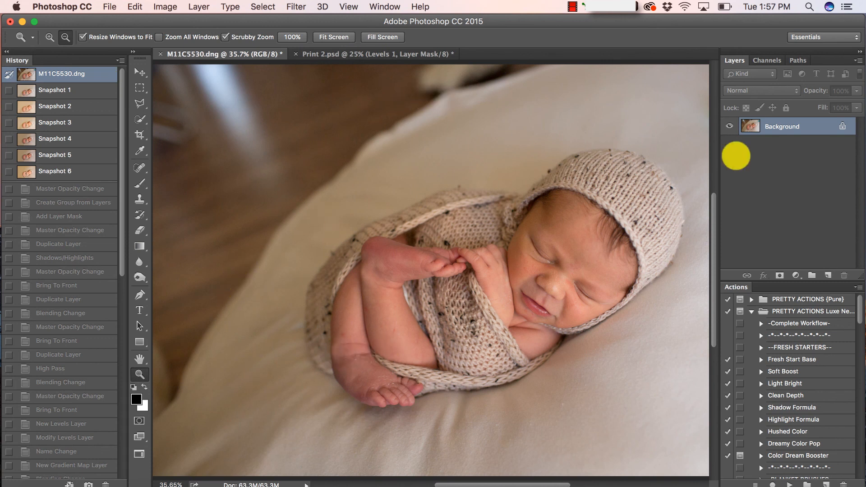
# Compare Snapshots 4 and 5, return to Snapshot 6, and collapse the History panel
pyautogui.keyDown('alt'); pyautogui.click(324, 197); pyautogui.keyUp('alt')
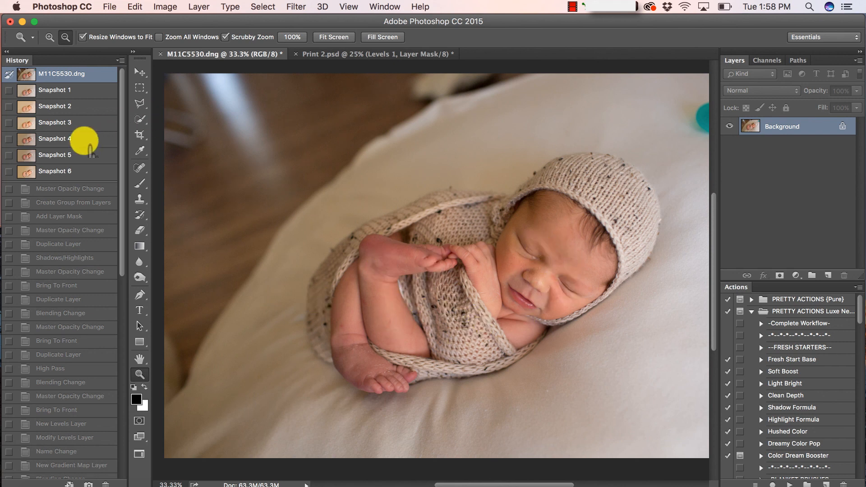
pyautogui.click(84, 141)
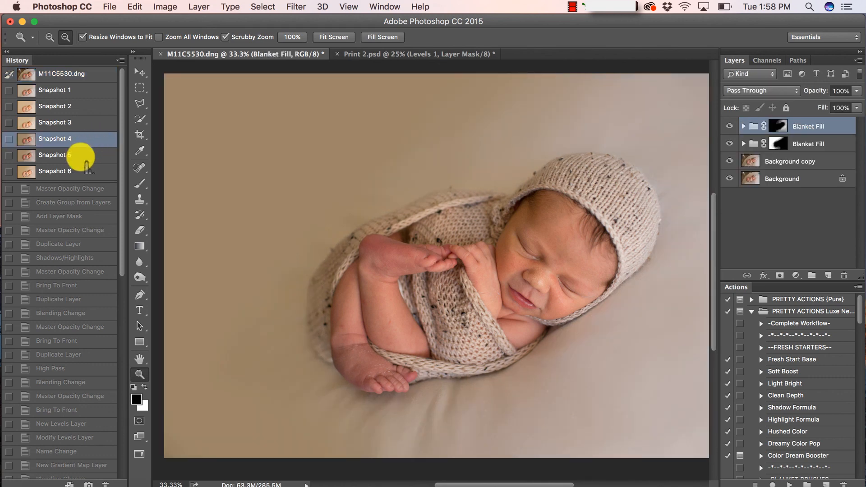
pyautogui.click(84, 158)
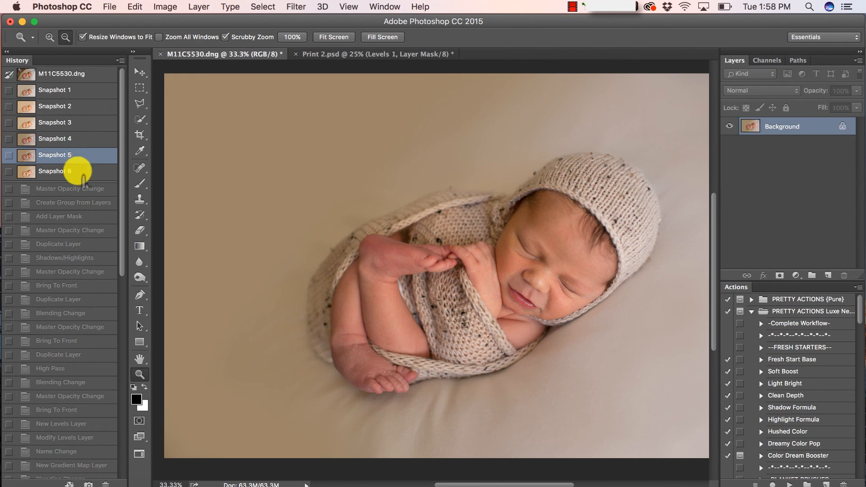
pyautogui.click(80, 172)
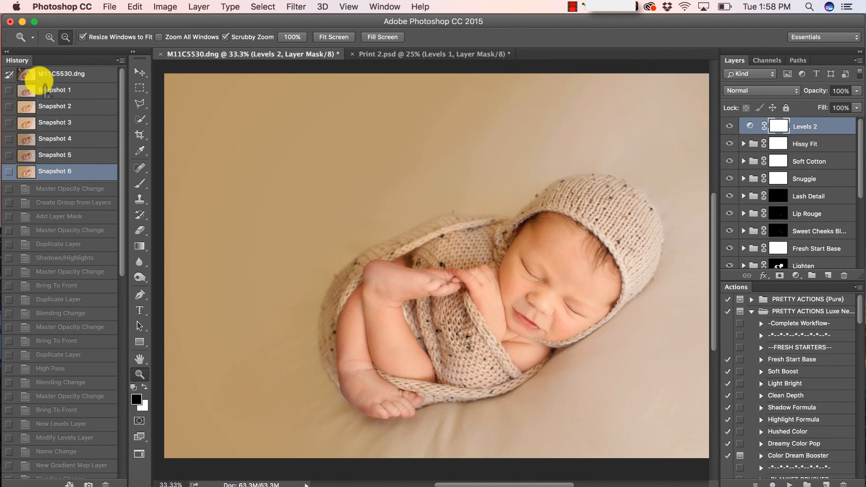
pyautogui.click(7, 51)
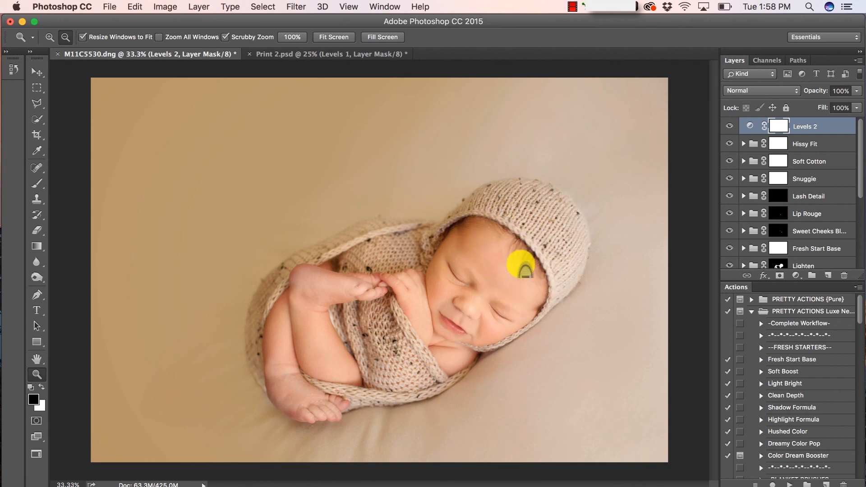
# Drop the Buttercreme group's opacity from 50% to 26%, toggling it on and off to compare
pyautogui.scroll(-5, 823, 211)
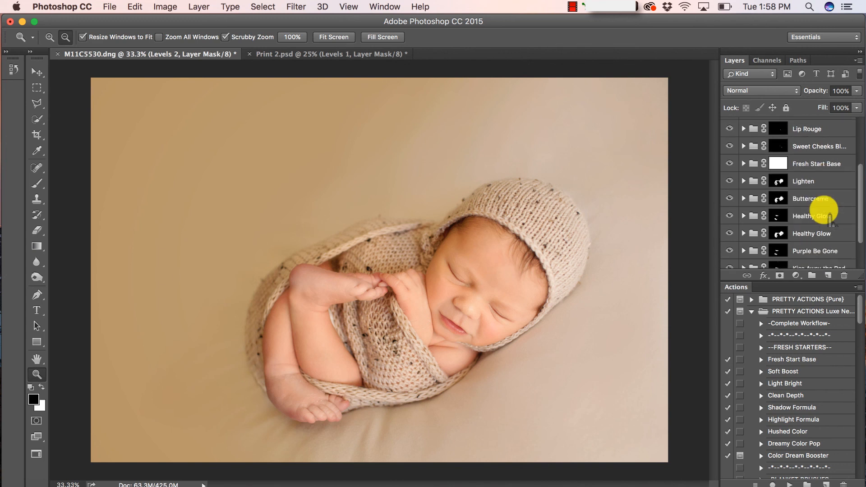
pyautogui.click(729, 198)
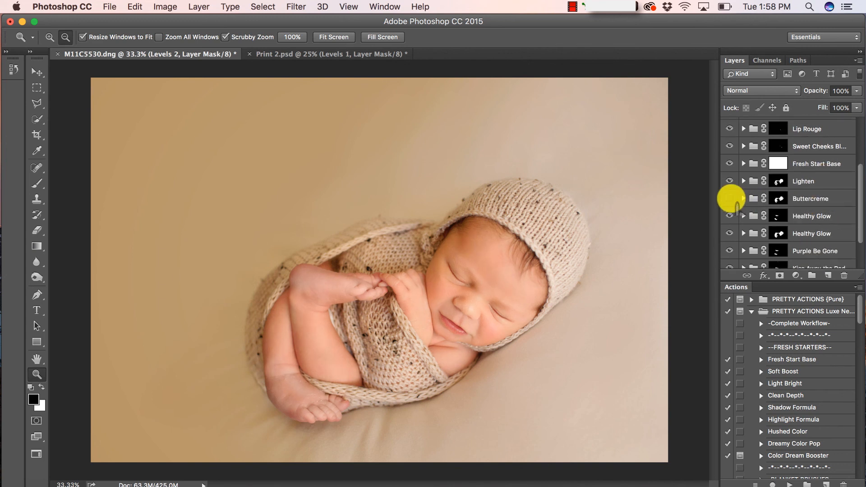
pyautogui.click(729, 199)
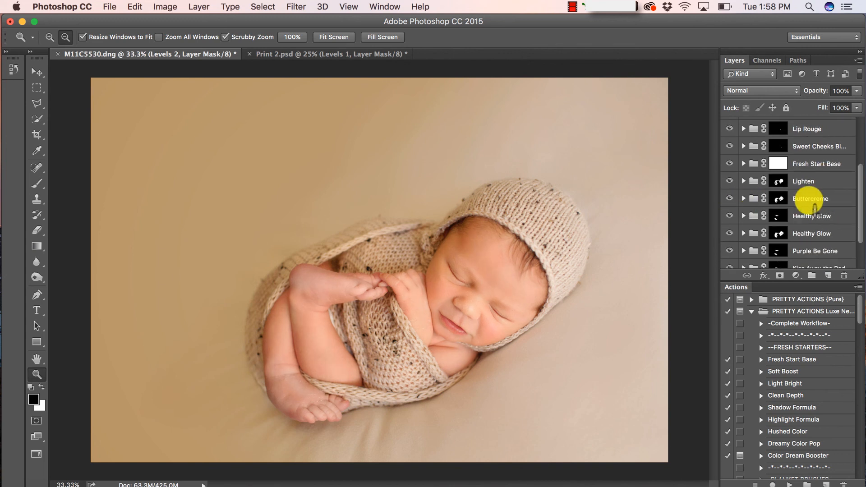
pyautogui.click(807, 199)
pyautogui.click(855, 91)
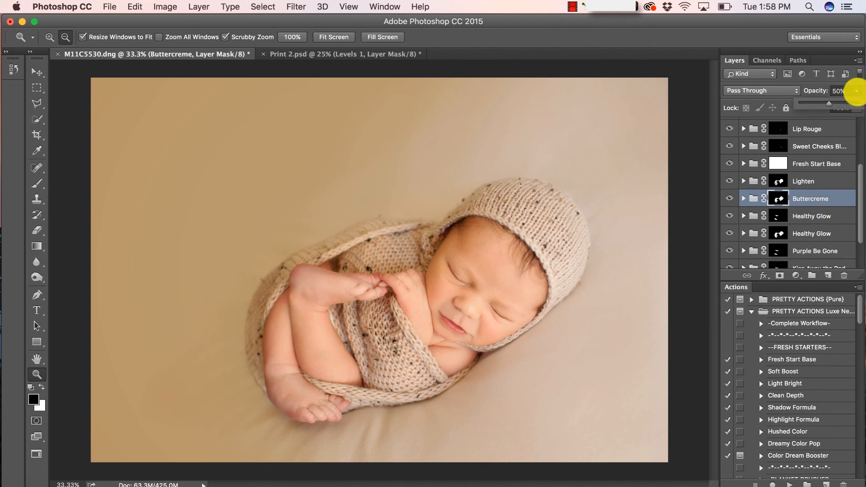
pyautogui.moveTo(829, 104); pyautogui.dragTo(823, 103)
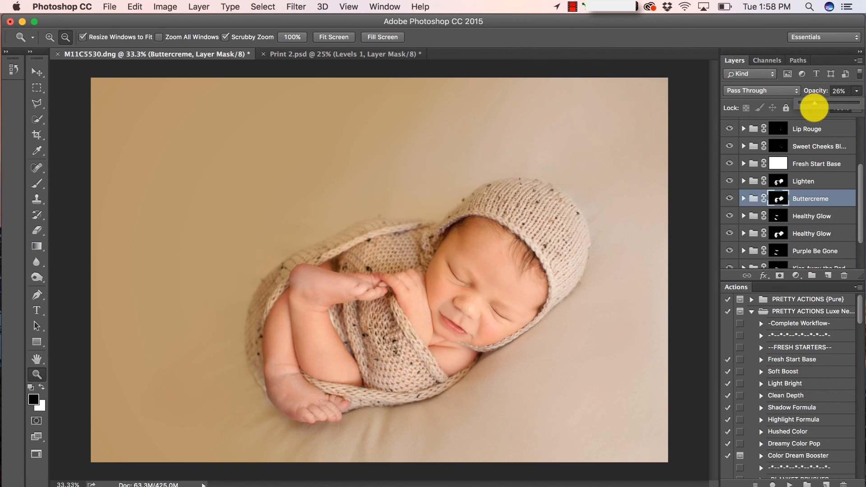
pyautogui.click(808, 197)
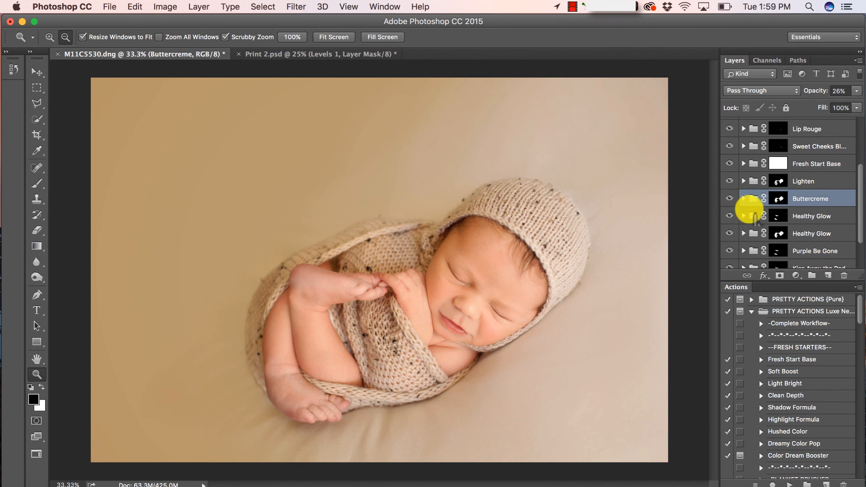
pyautogui.click(729, 199)
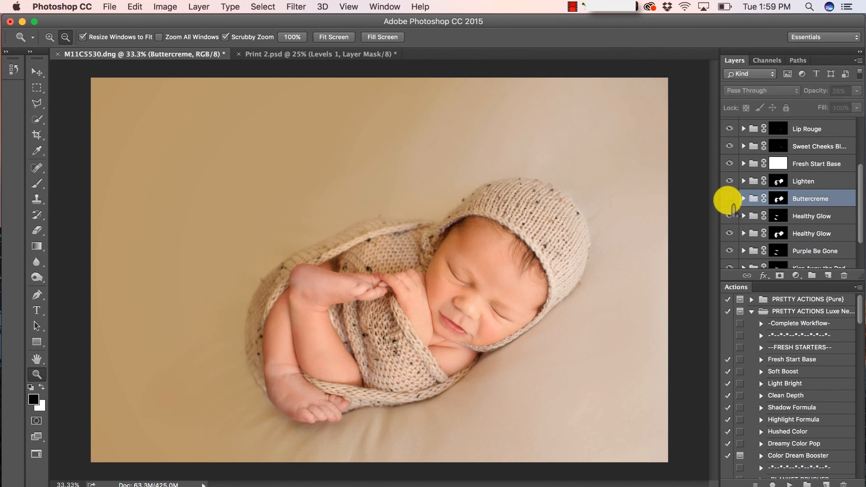
pyautogui.click(729, 198)
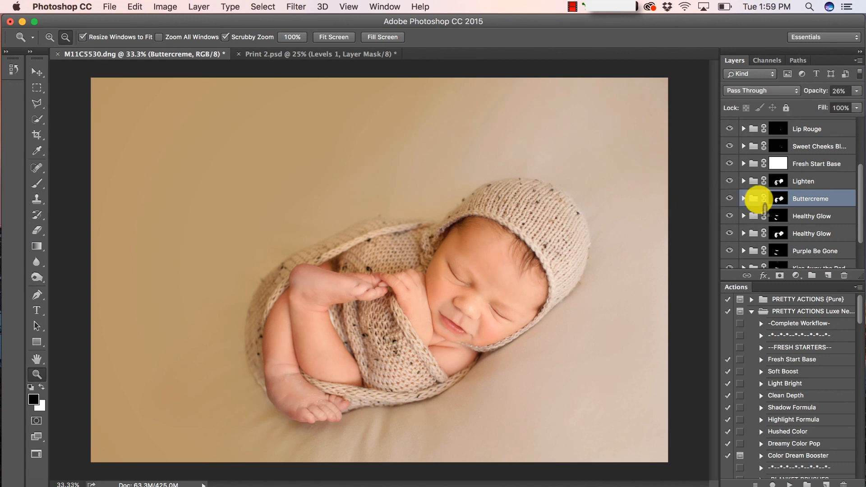
pyautogui.scroll(5, 763, 205)
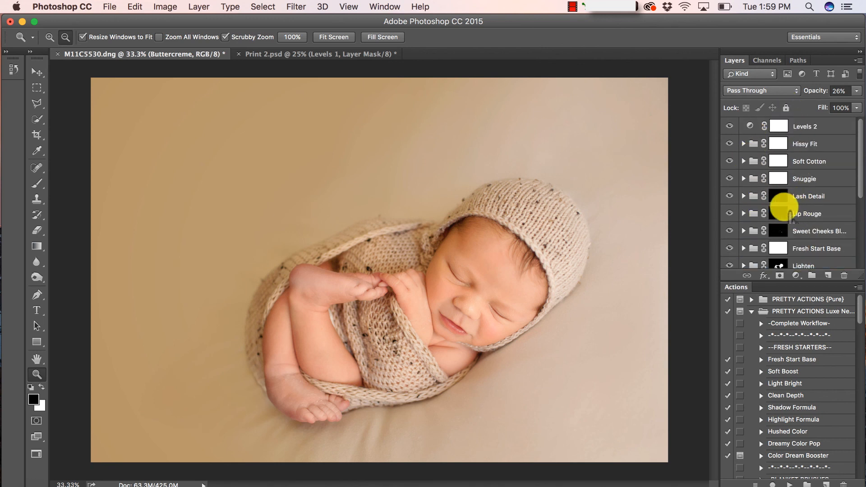
pyautogui.click(817, 178)
pyautogui.click(818, 161)
pyautogui.click(820, 142)
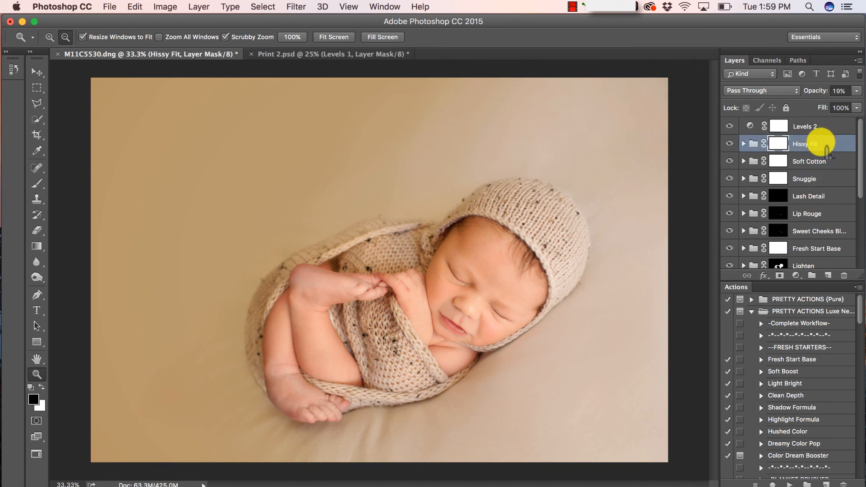
pyautogui.click(816, 162)
pyautogui.click(815, 178)
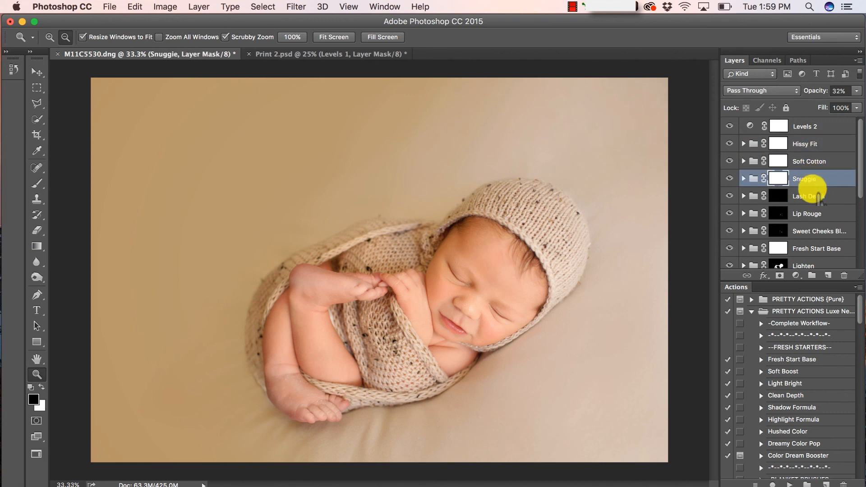
pyautogui.click(811, 194)
pyautogui.click(814, 214)
pyautogui.click(812, 231)
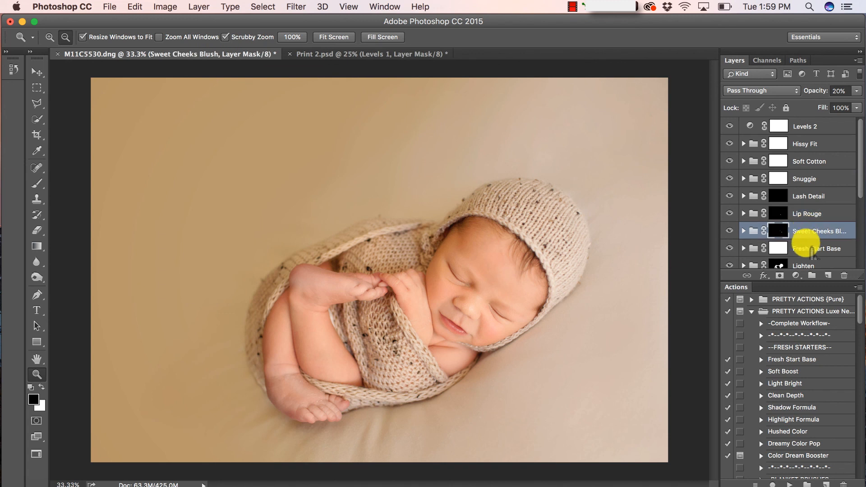
pyautogui.click(811, 248)
pyautogui.scroll(-5, 810, 251)
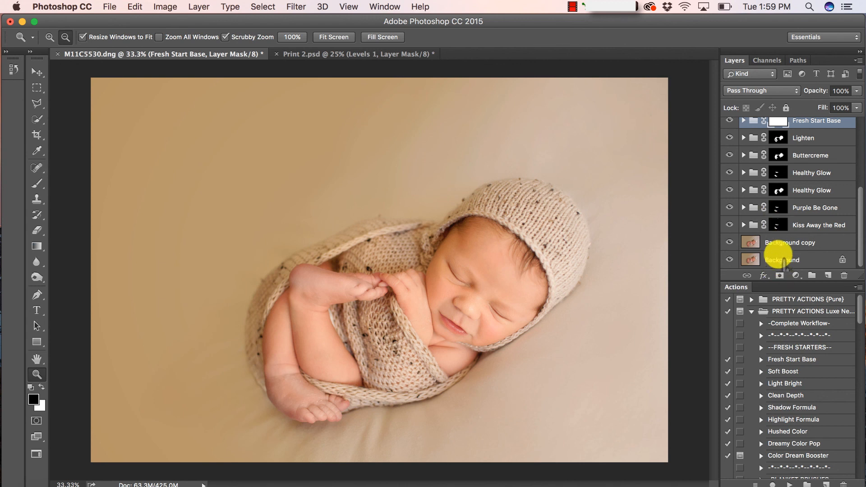
pyautogui.scroll(-1, 783, 361)
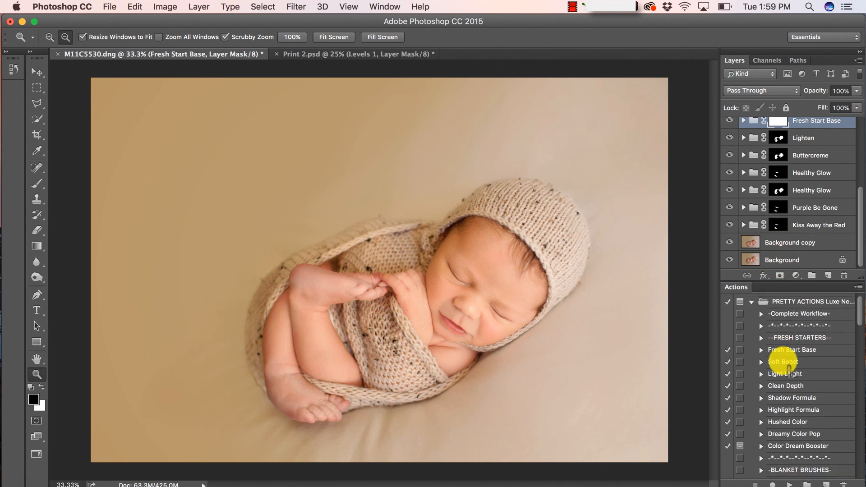